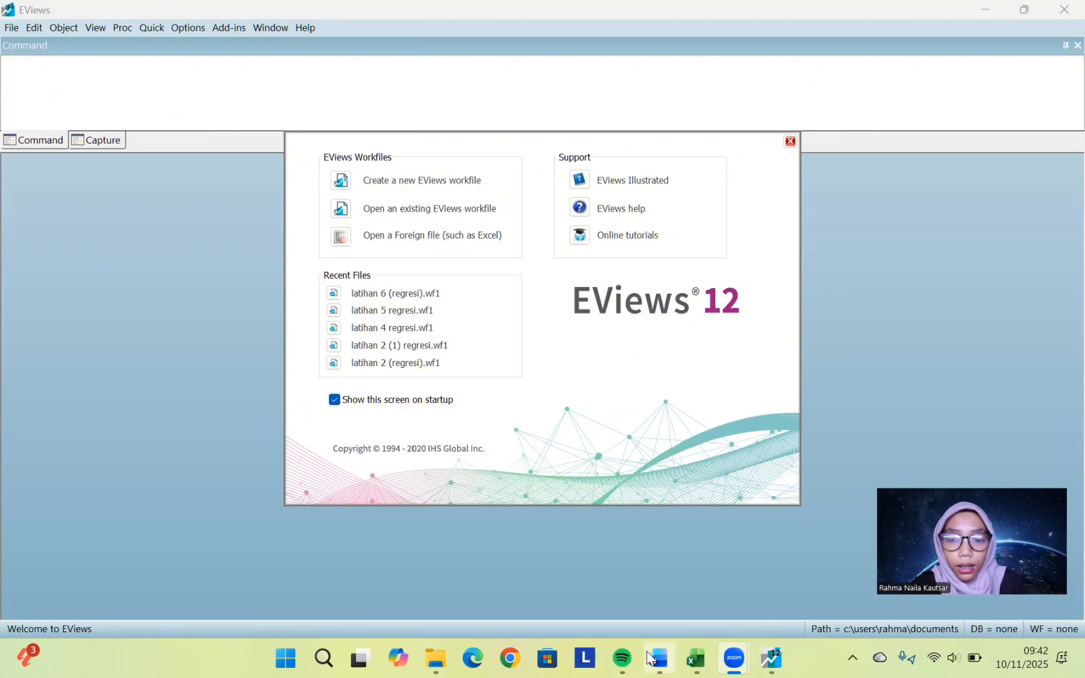
Switch to the DATA workbook in Excel and examine the banks, their yearly periods and the X1, X2, X3 and Y variable columns
left_click(701, 659)
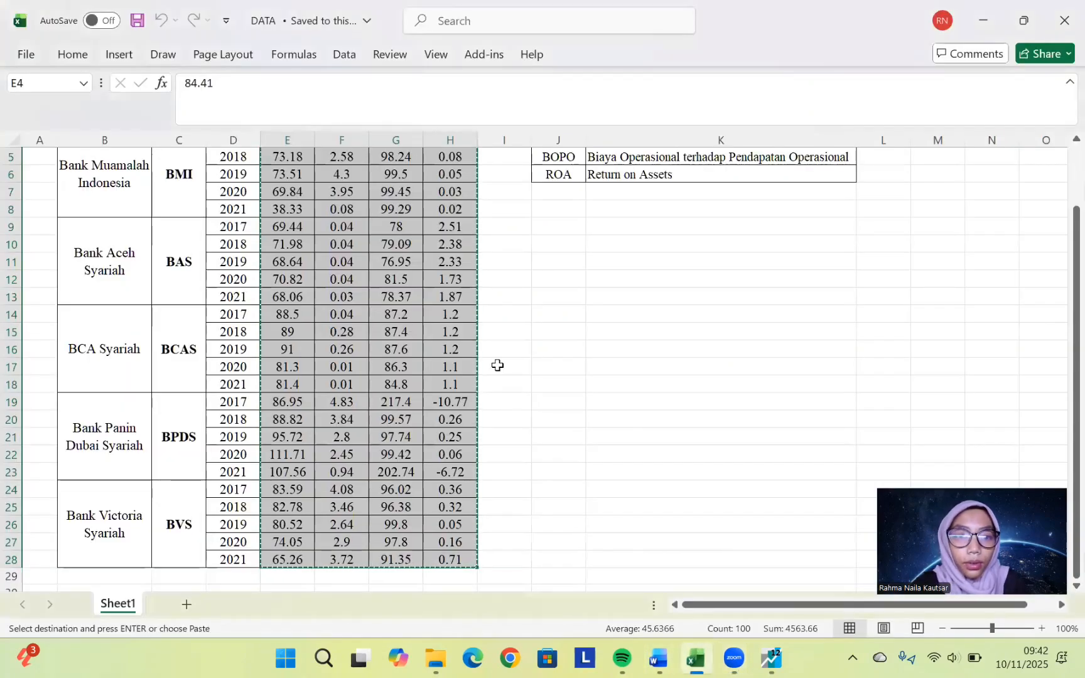
scroll(496, 364, "up", 2)
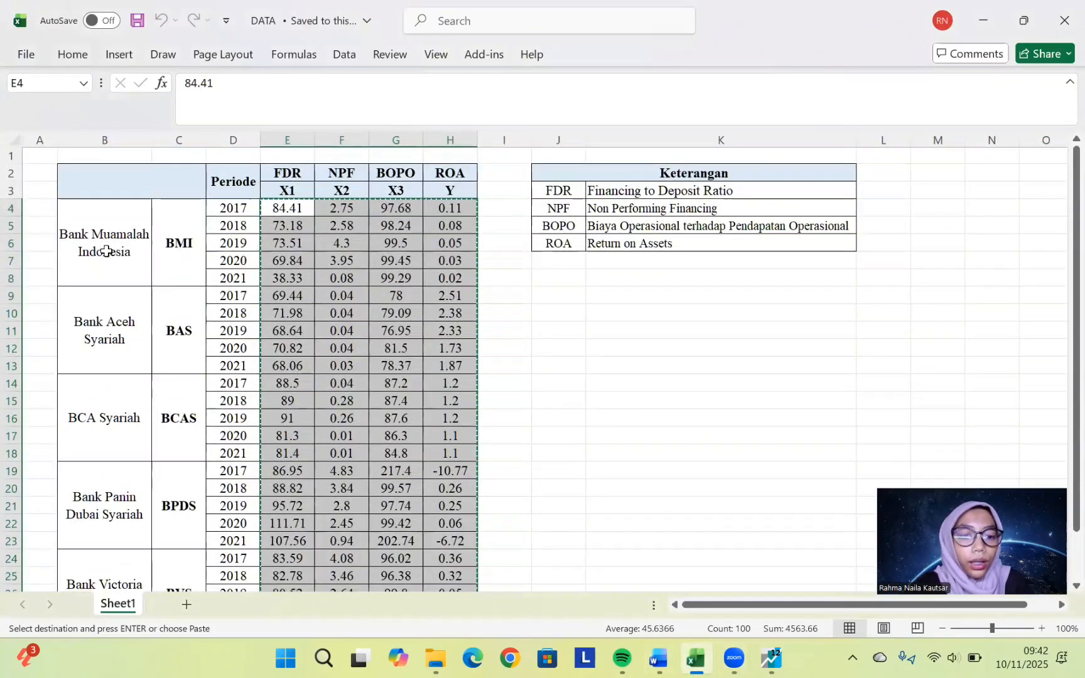
left_click(105, 250)
left_click_drag(172, 265, 202, 415)
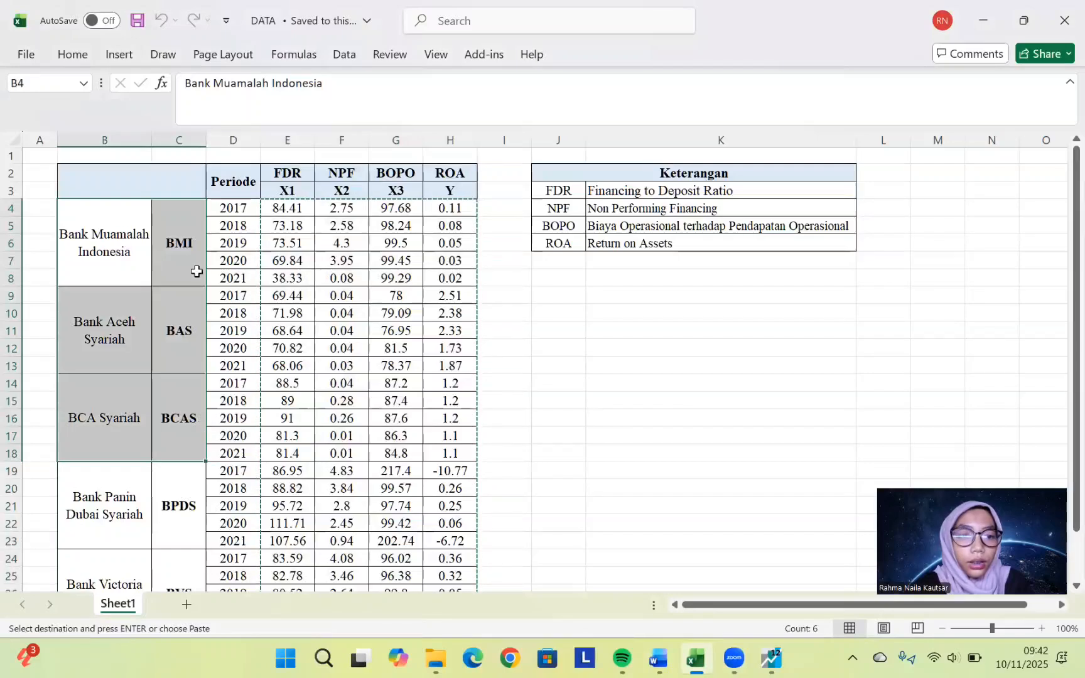
left_click_drag(225, 206, 251, 473)
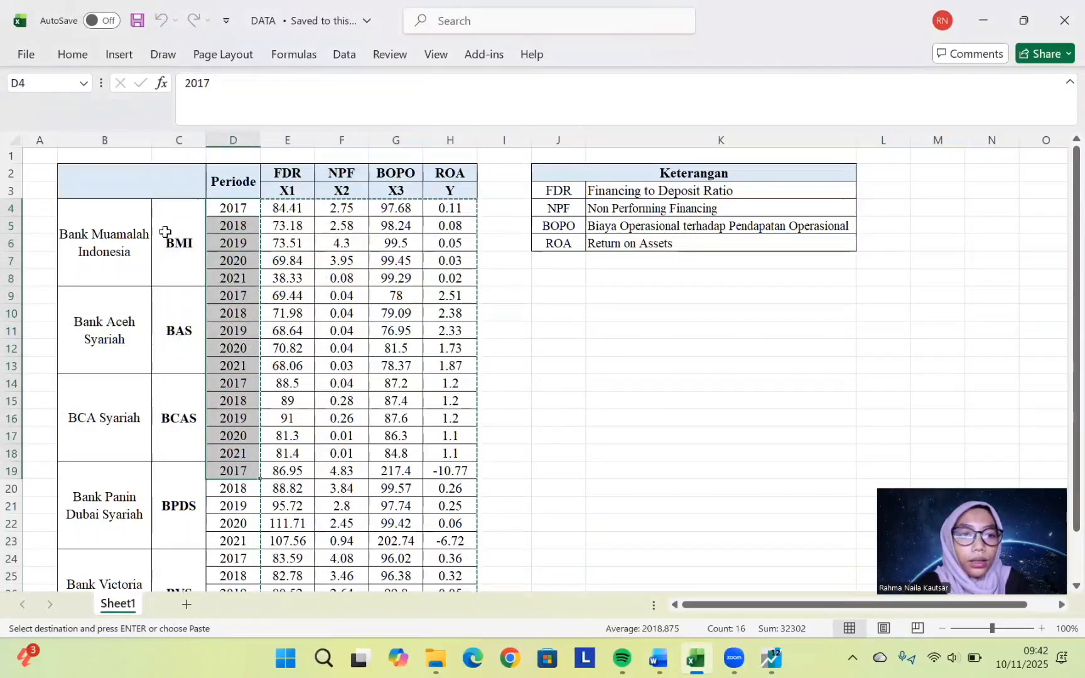
left_click_drag(116, 235, 177, 554)
scroll(206, 376, "up", 1)
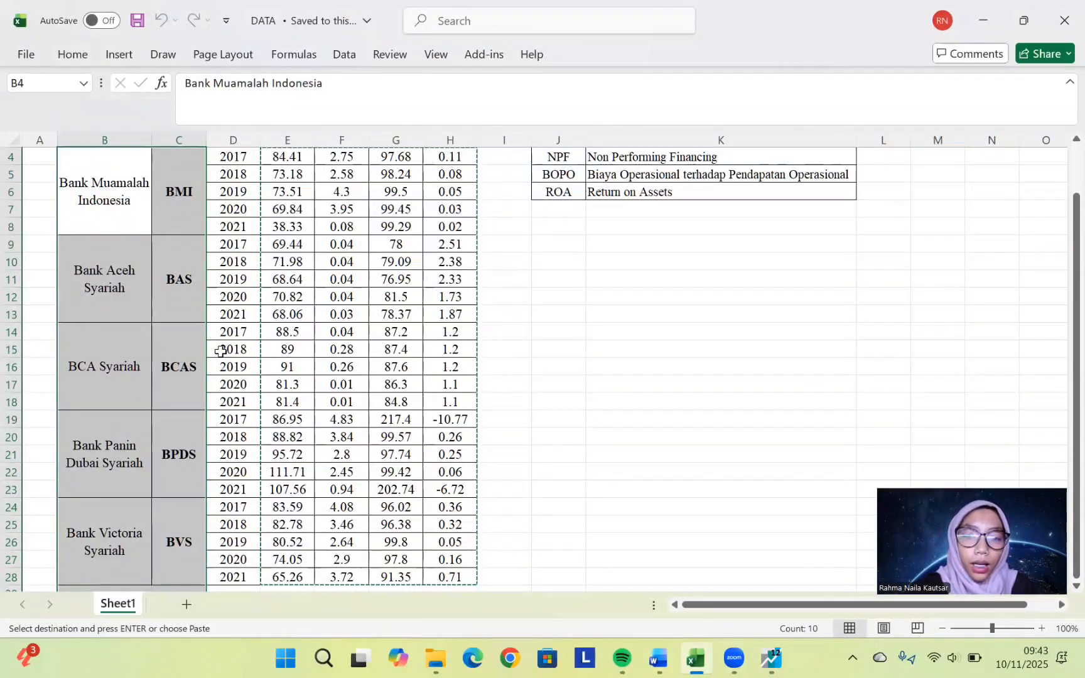
scroll(295, 284, "up", 1)
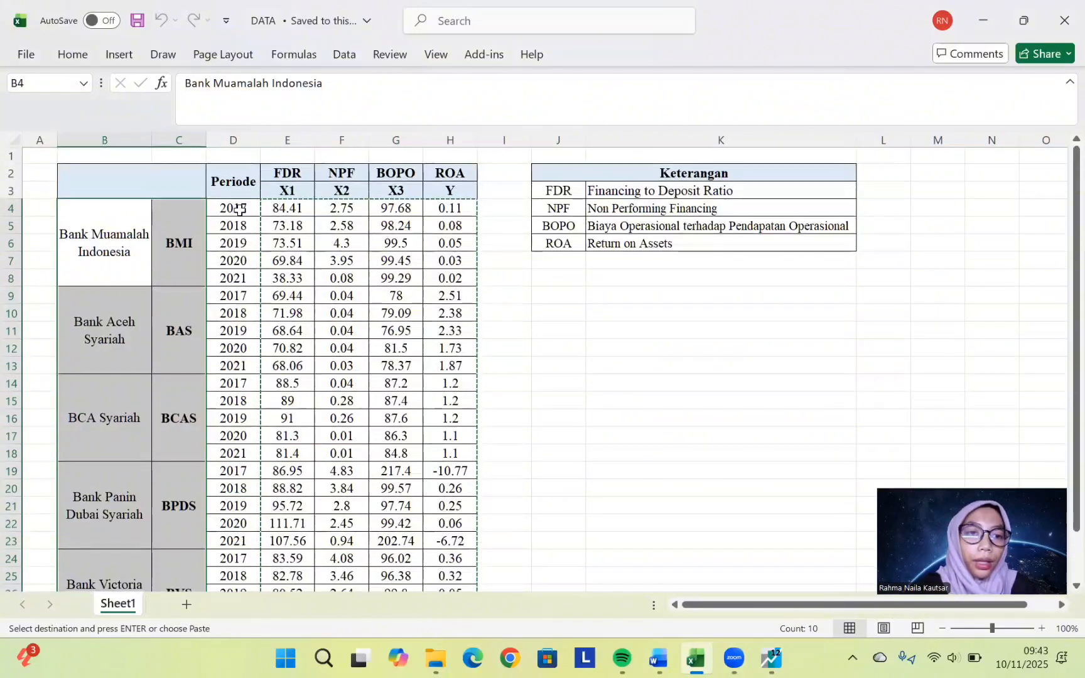
left_click_drag(235, 210, 258, 281)
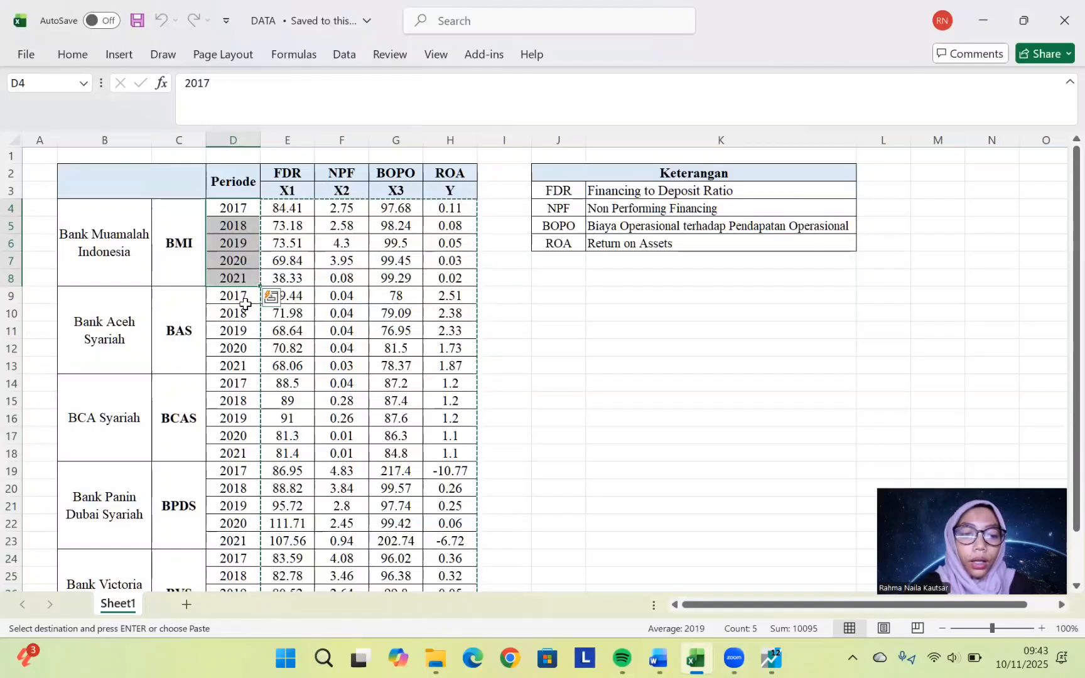
left_click(290, 186)
left_click_drag(290, 186, 388, 189)
left_click(439, 190)
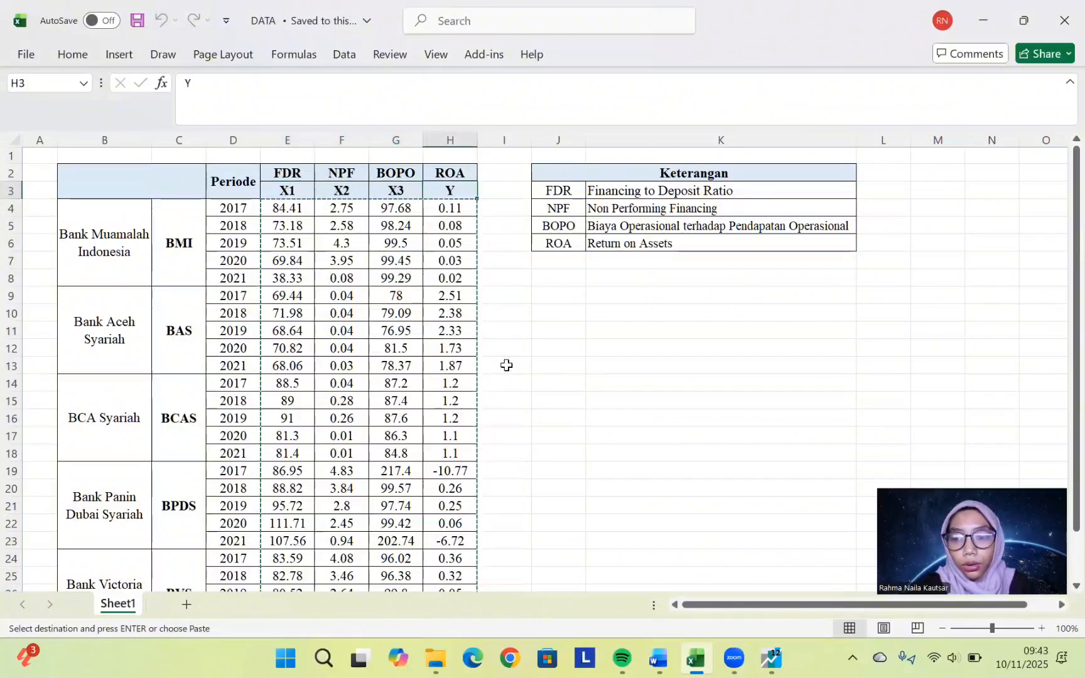
Switch back to EViews, dismiss the startup screen and begin creating a new workfile
left_click(769, 657)
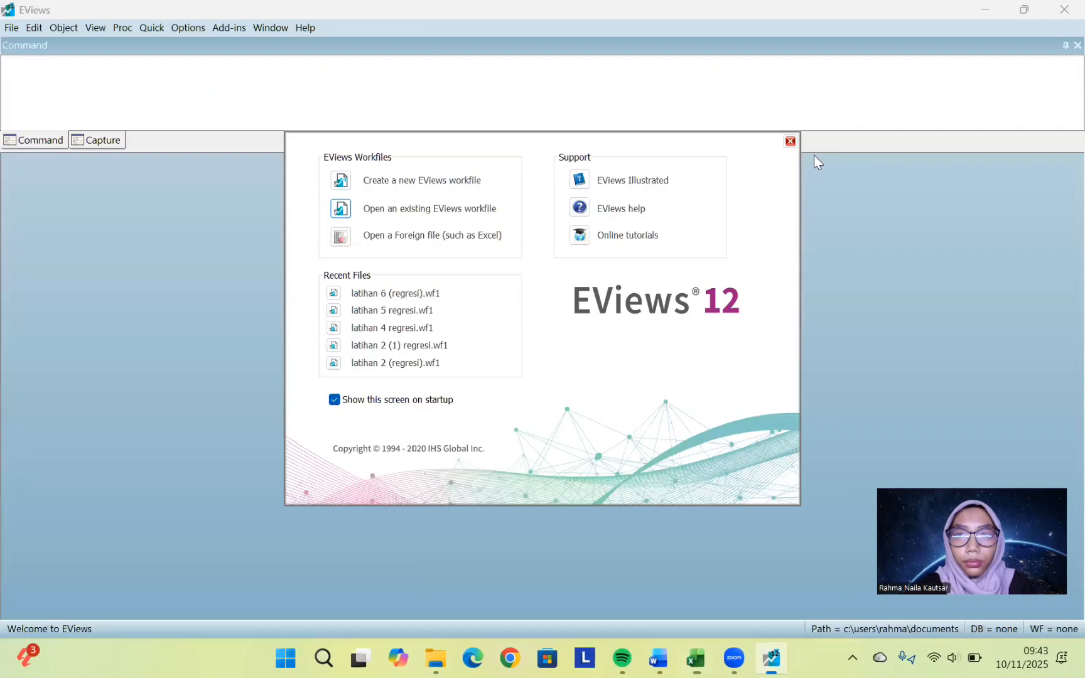
left_click(791, 141)
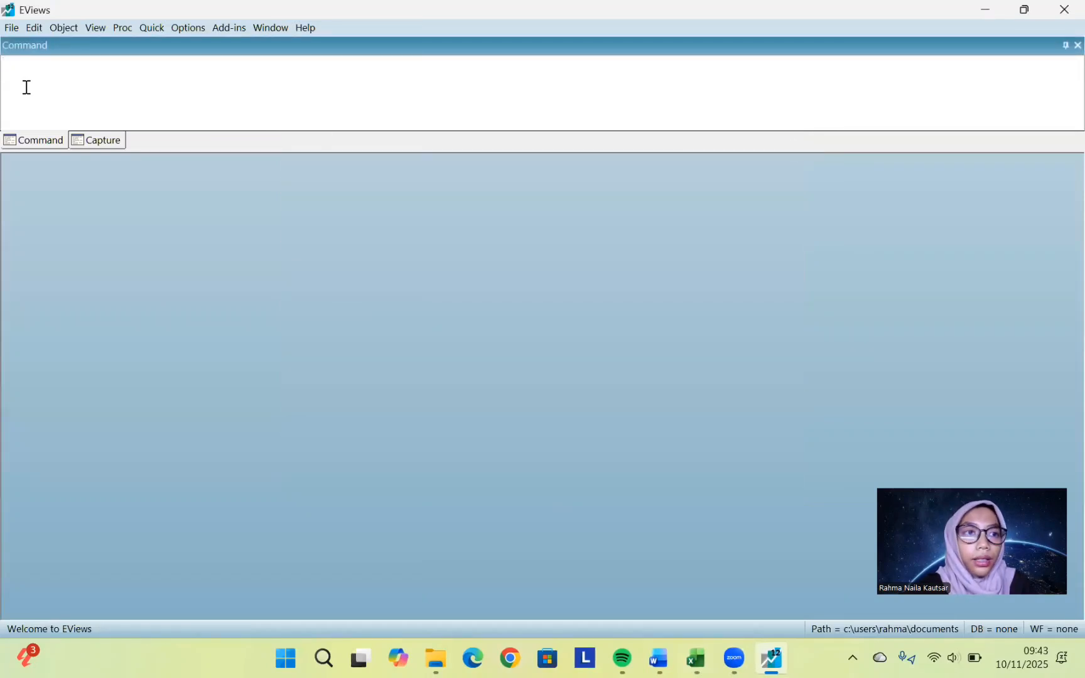
left_click(11, 28)
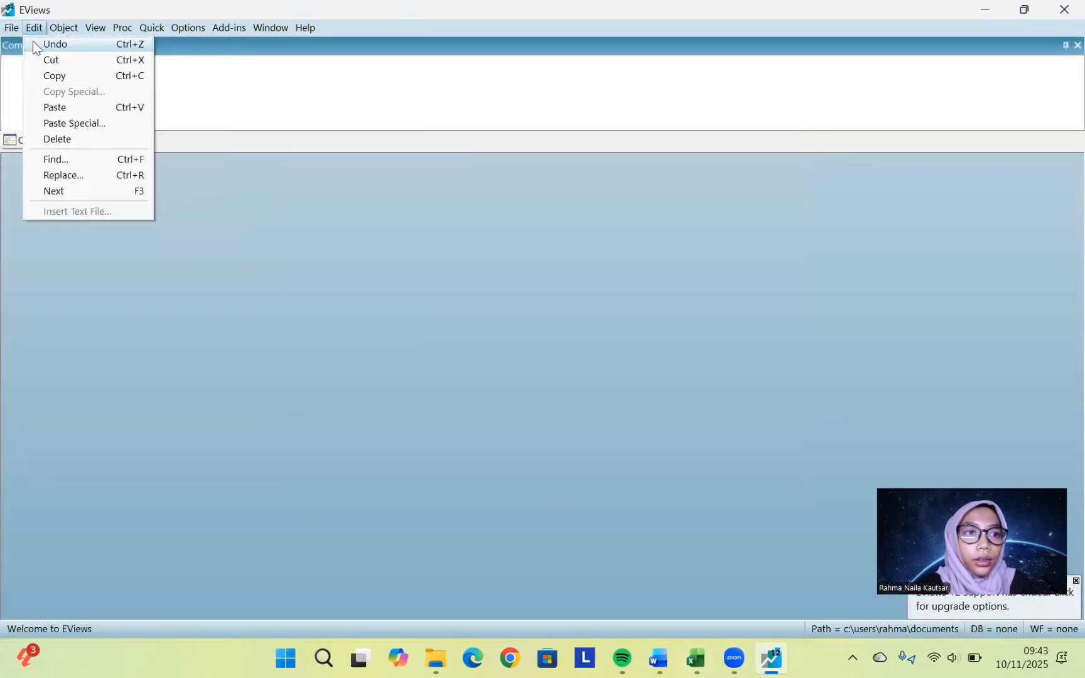
mouse_move(27, 47)
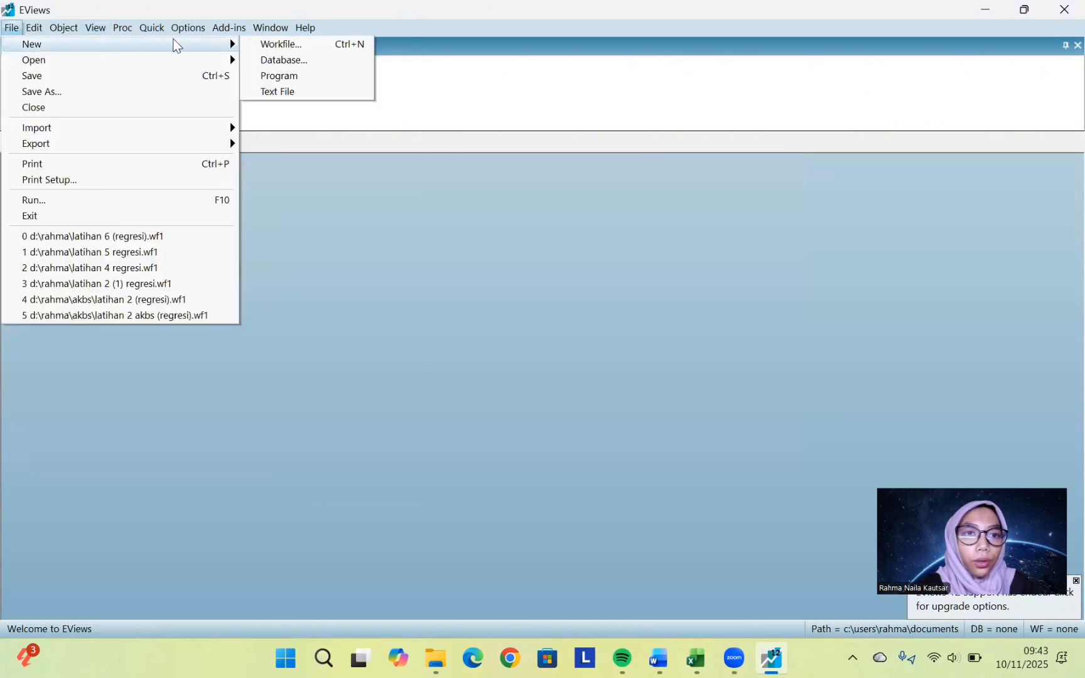
key("Return")
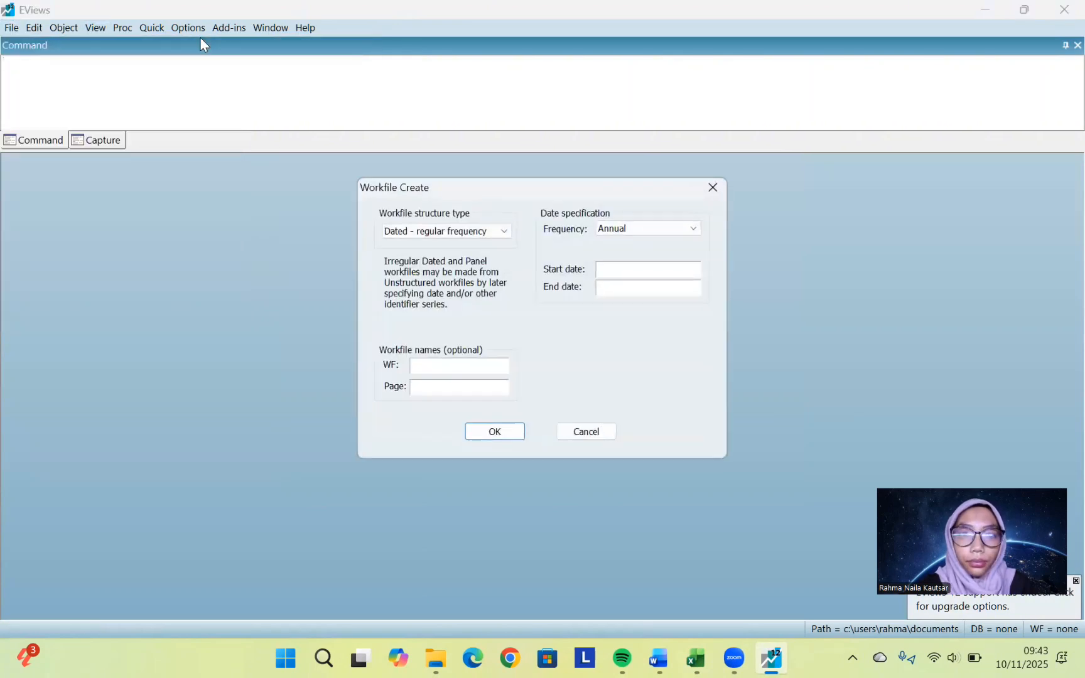
Create the workfile as an annual Balanced Panel with start date 2017, end date 2021 and 5 cross sections
left_click(494, 232)
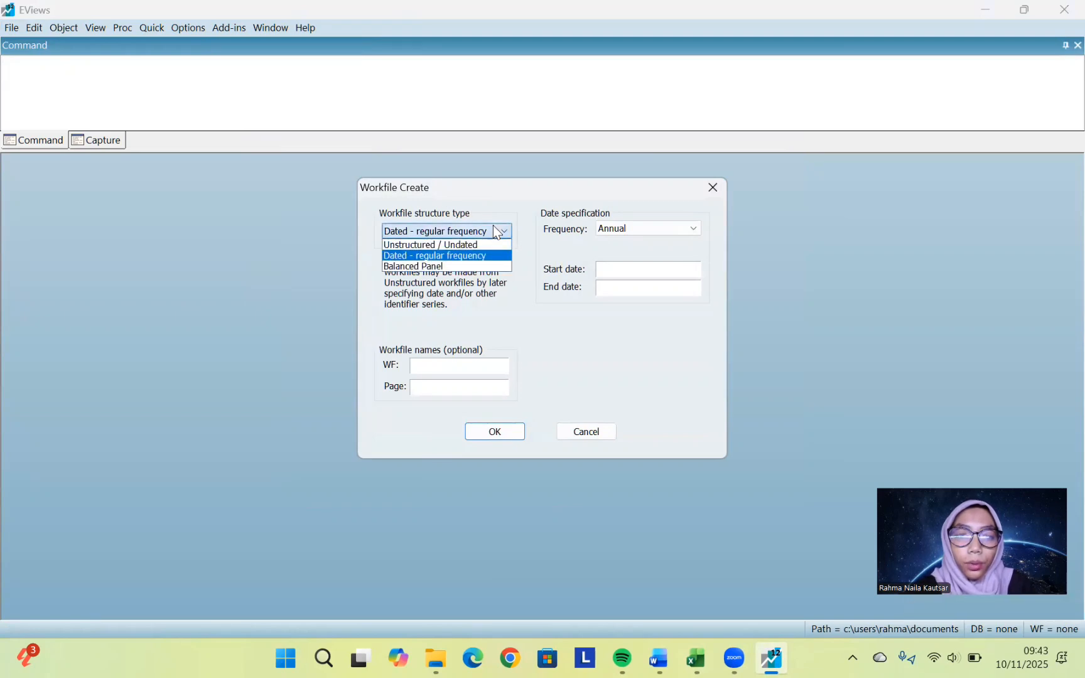
left_click(484, 275)
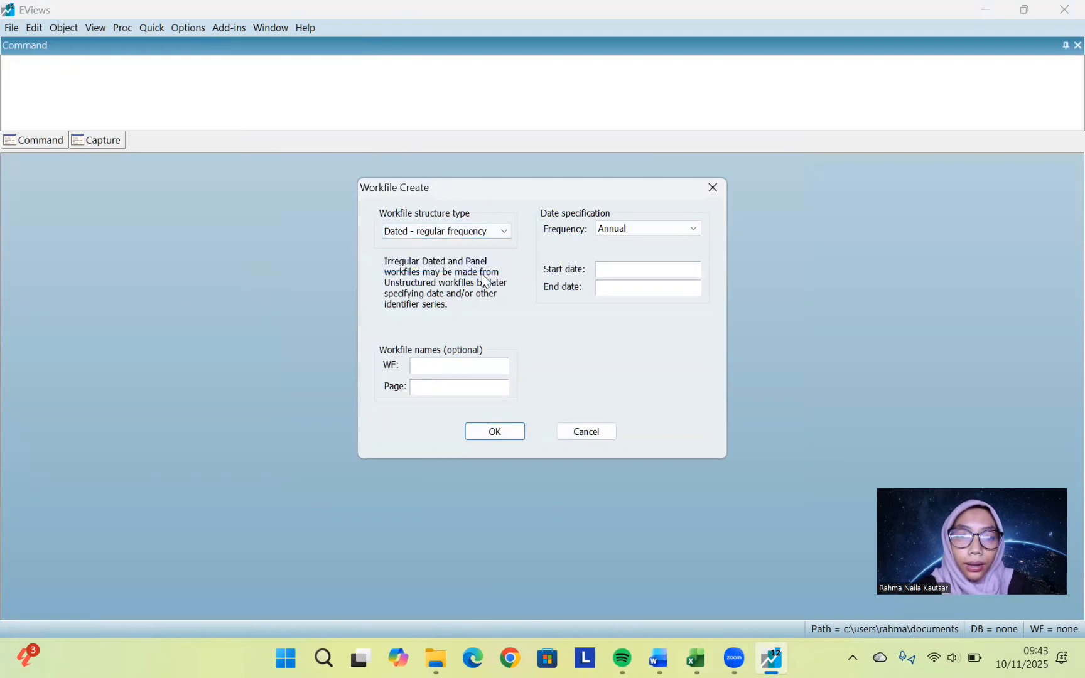
left_click(506, 230)
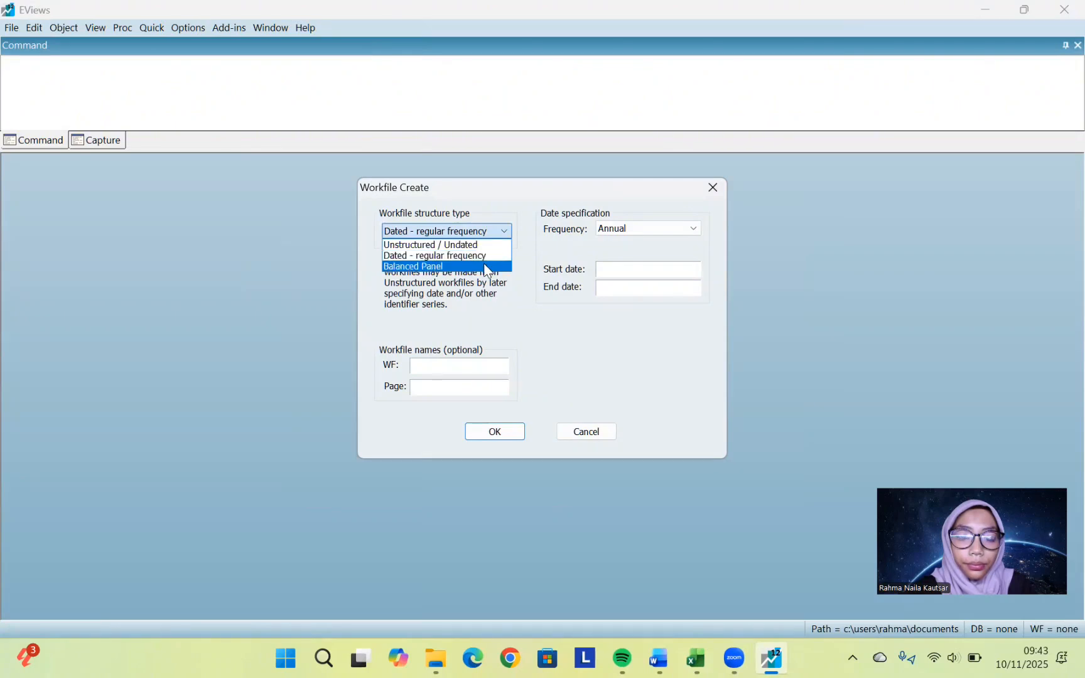
left_click(486, 267)
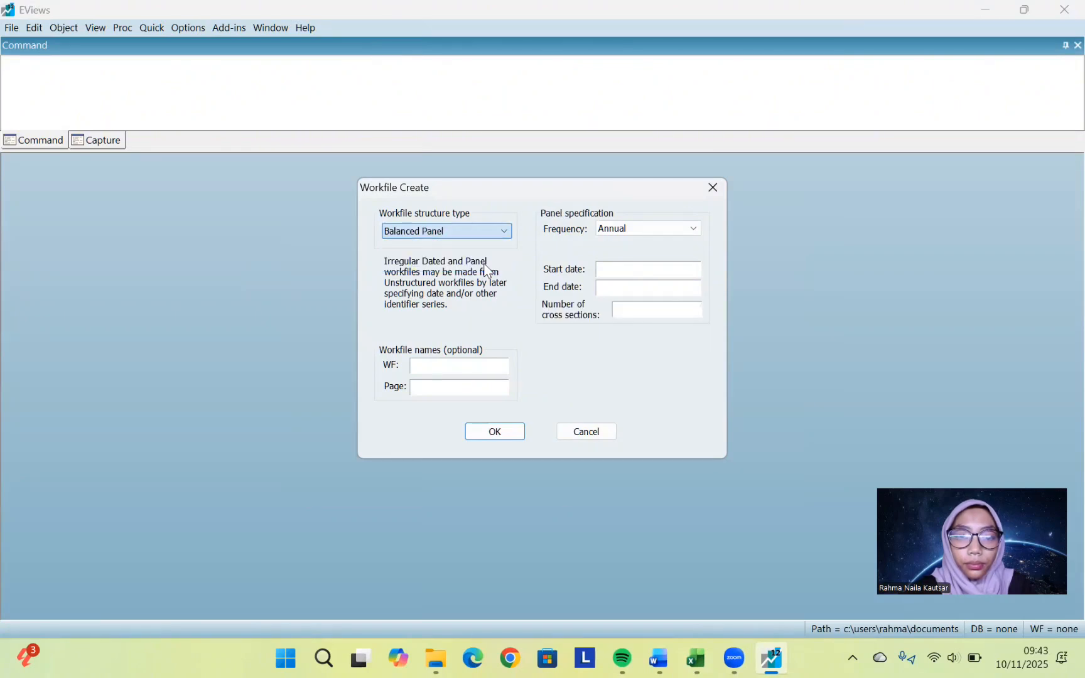
left_click(623, 270)
type("2017")
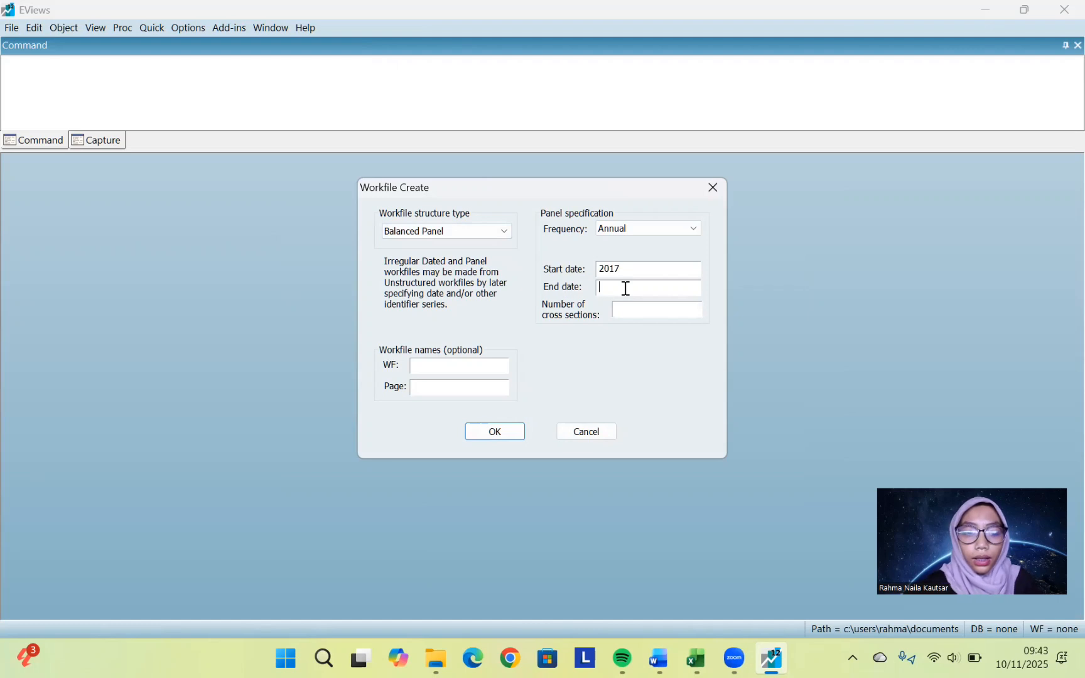
type("2021")
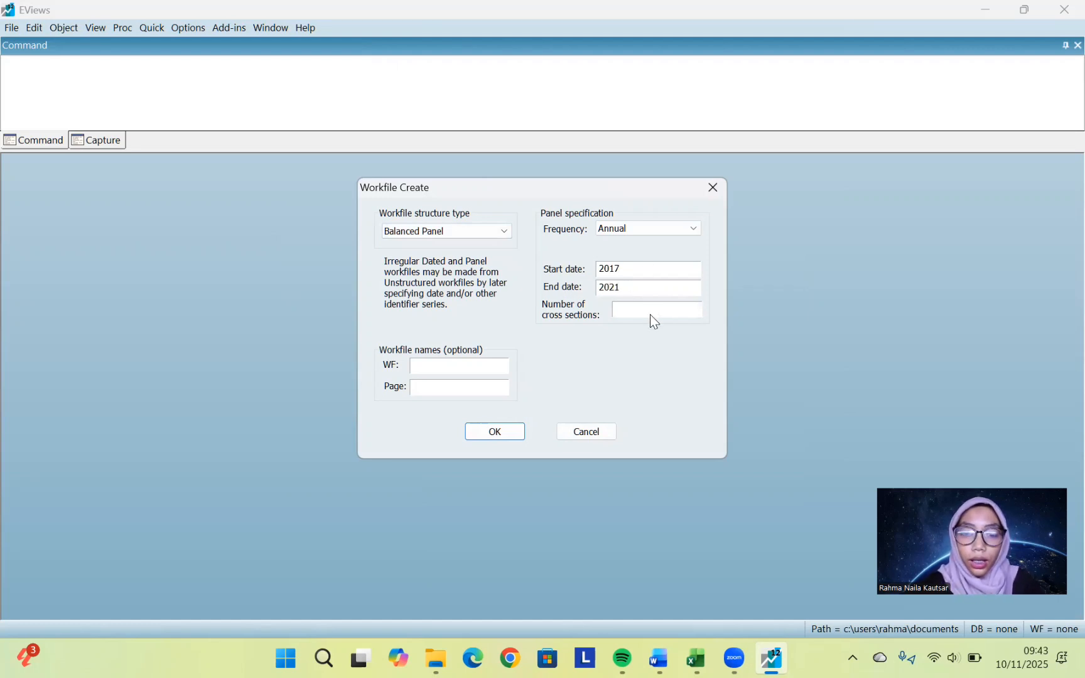
type("5")
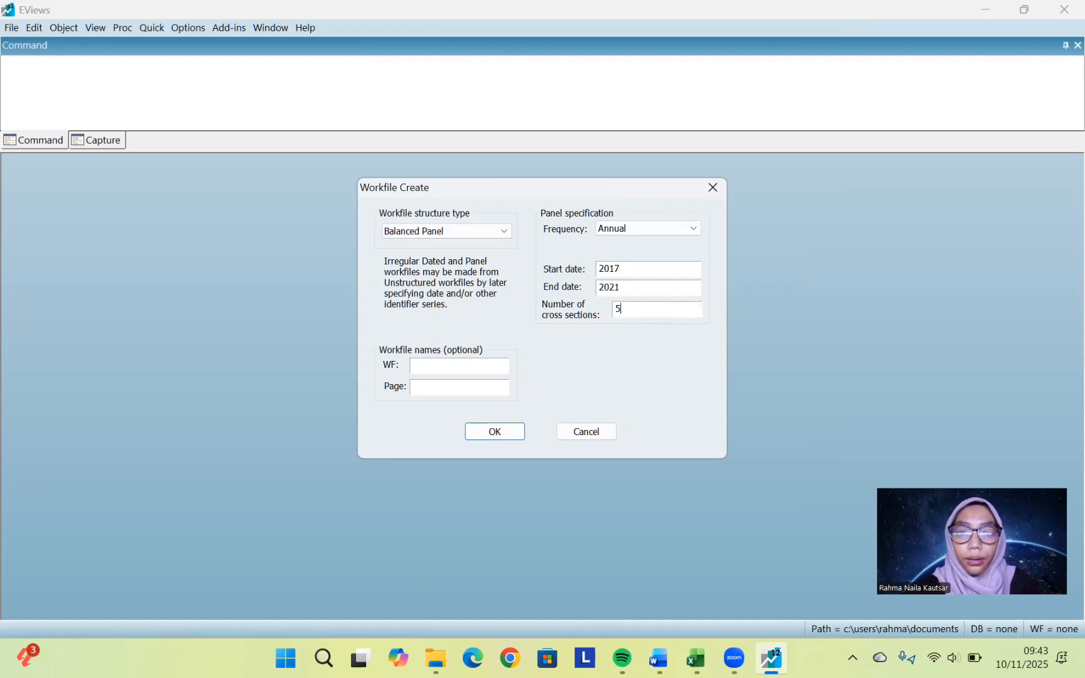
left_click(507, 435)
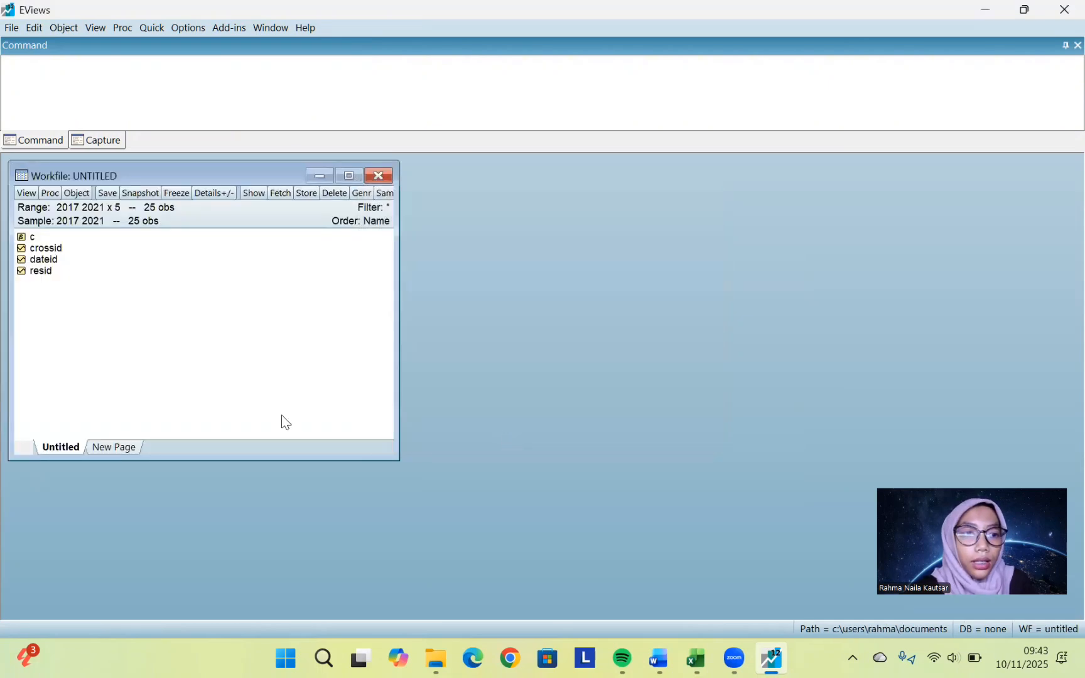
Add a new Series object named x1 to the workfile
left_click(76, 194)
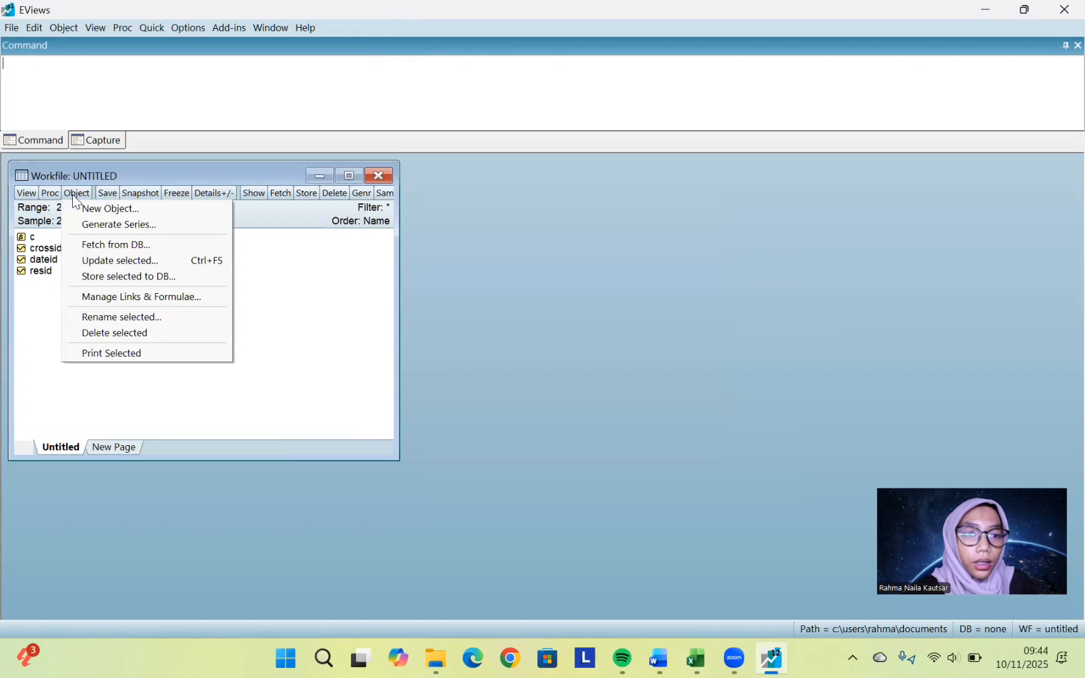
left_click(125, 210)
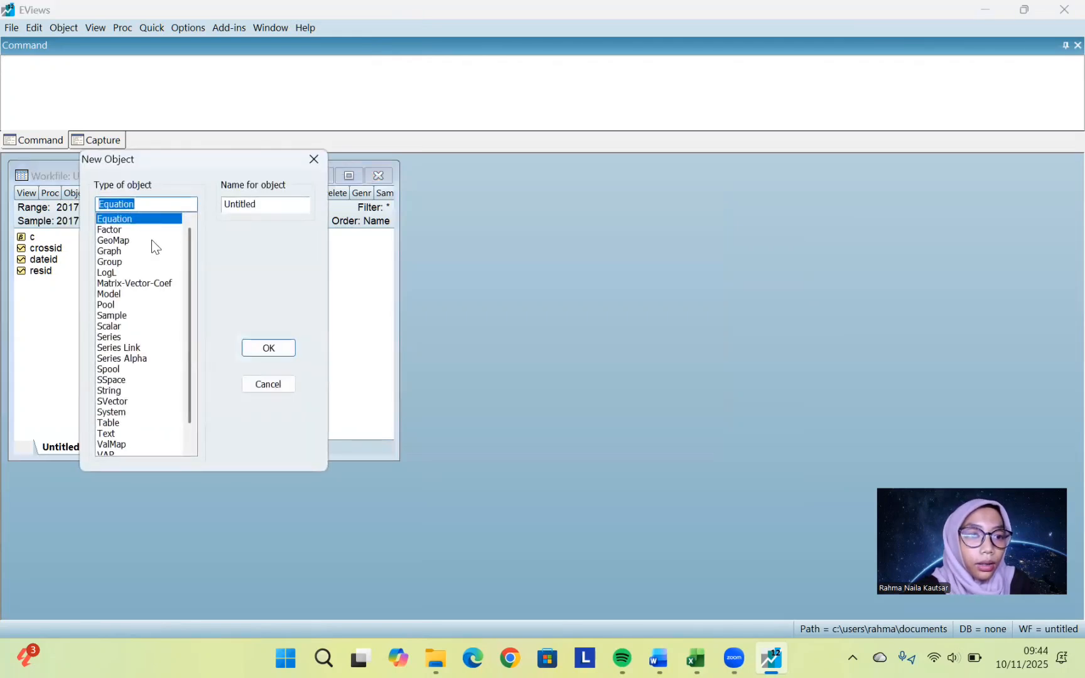
left_click(128, 339)
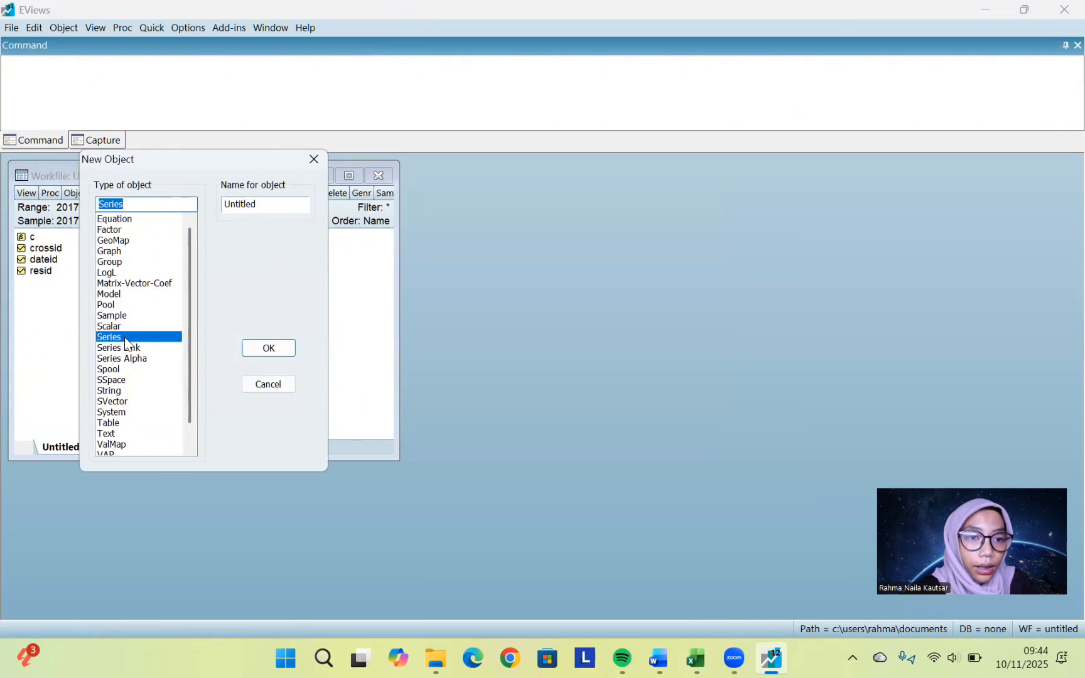
double_click(244, 205)
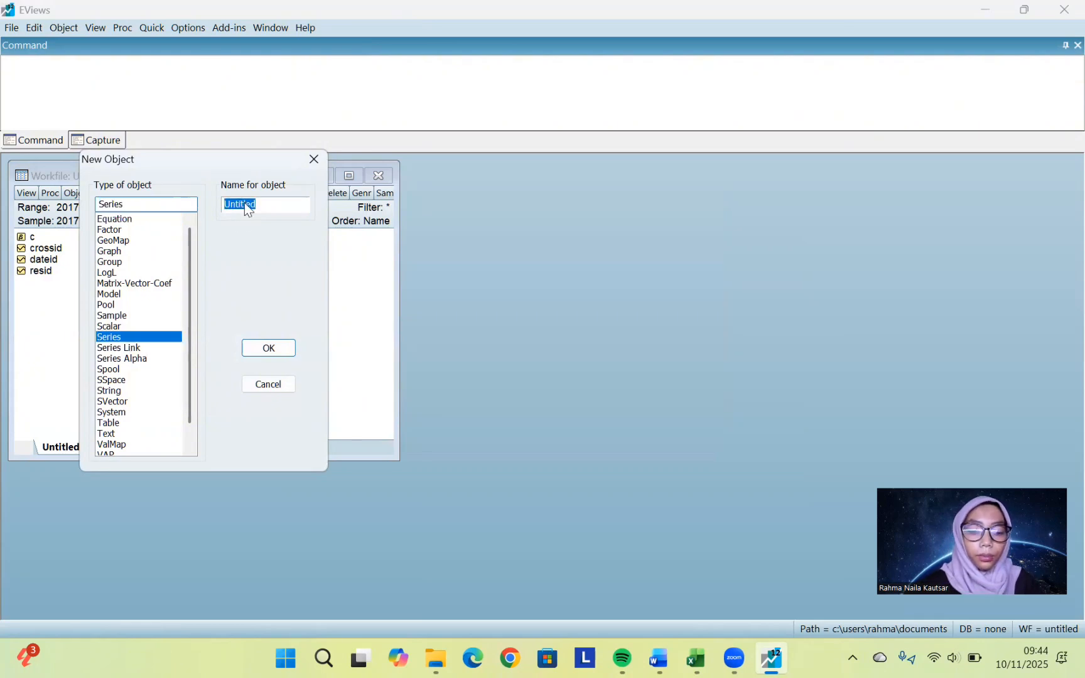
type("x1")
key("Return")
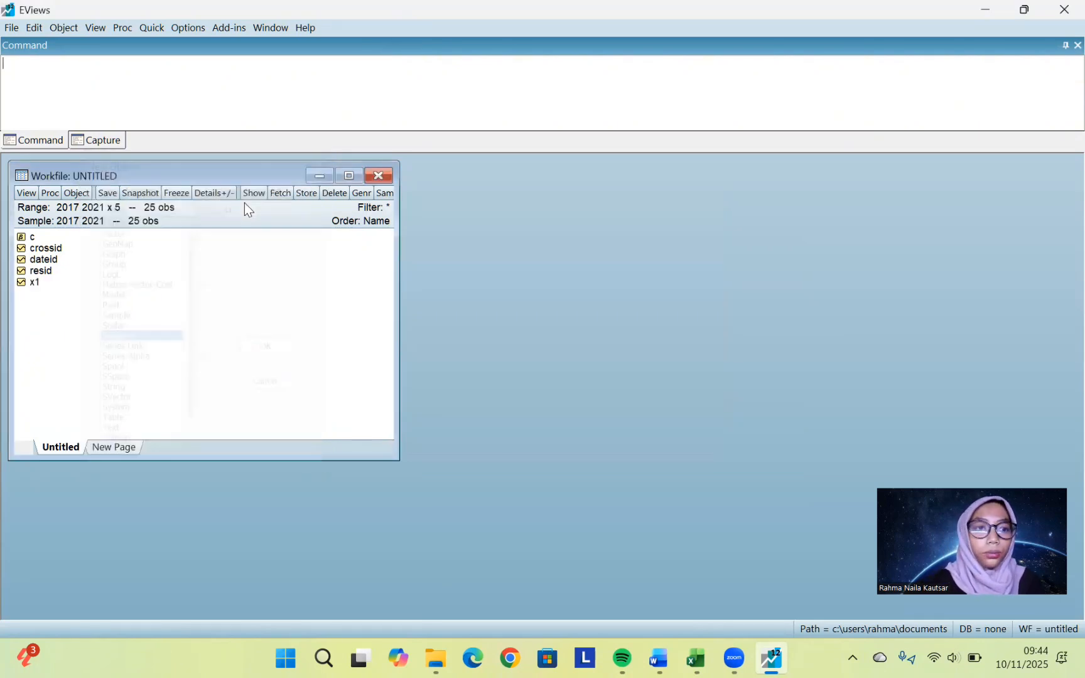
Add a second Series object named x2 to the workfile
left_click(74, 195)
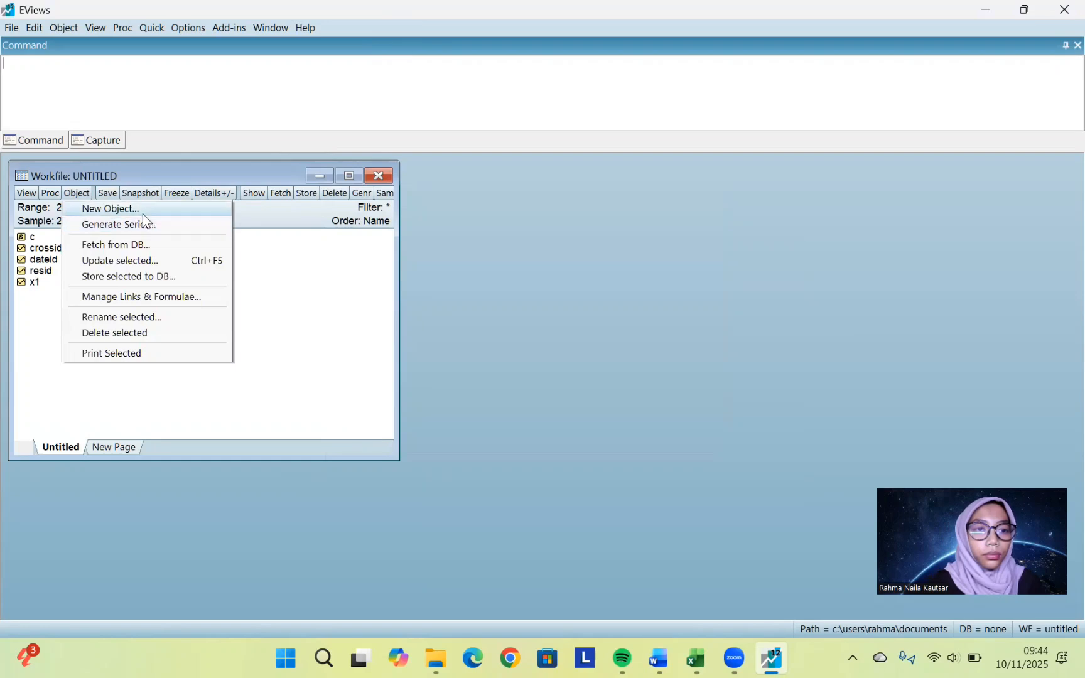
left_click(143, 214)
left_click(246, 206)
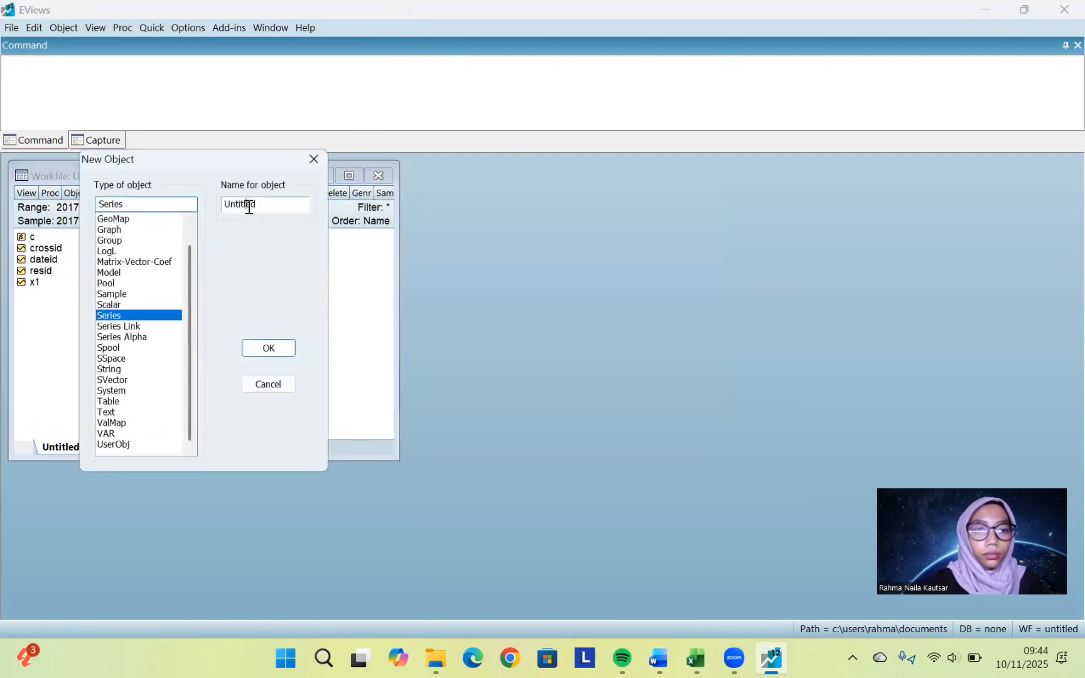
type("x2")
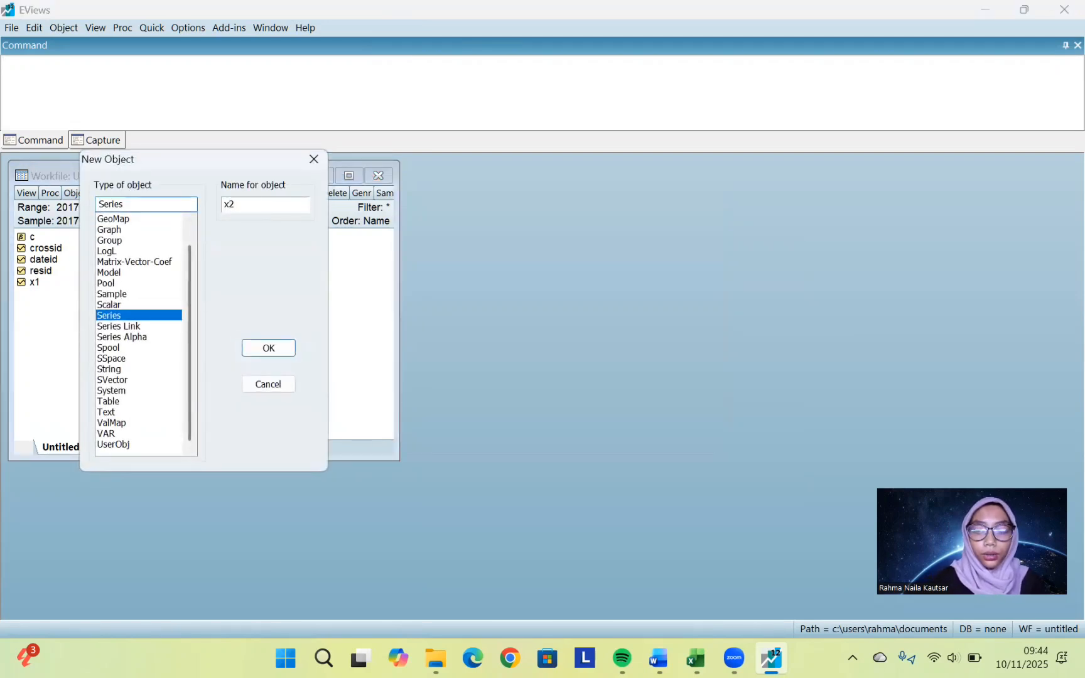
key("Return")
Add a third Series object named x3 to the workfile
left_click(70, 192)
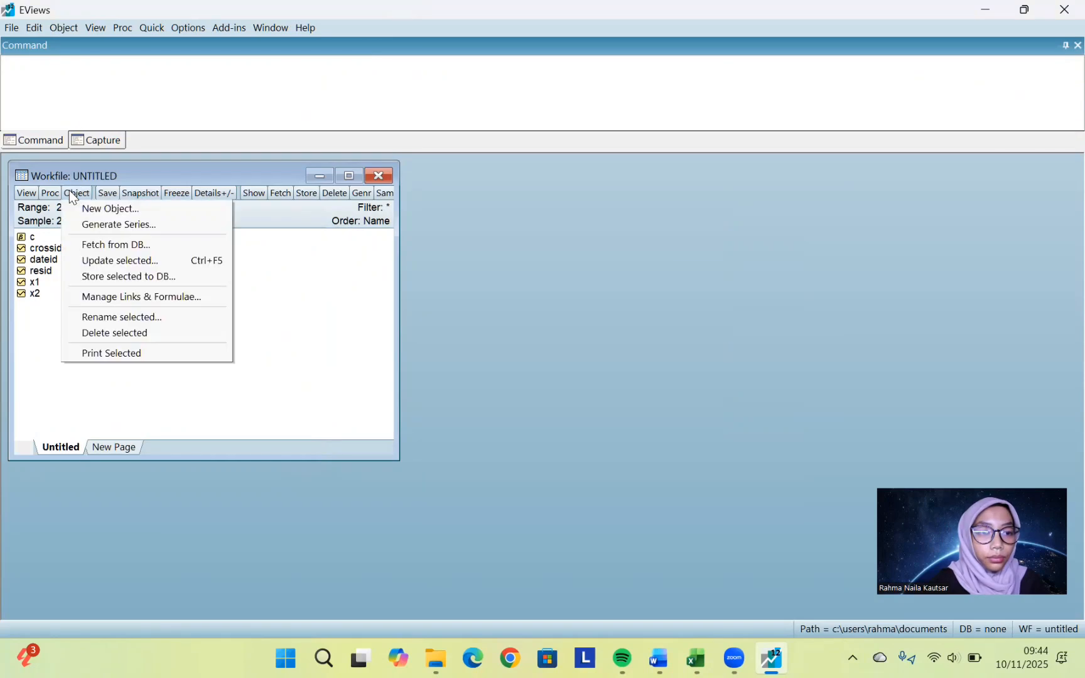
left_click(114, 211)
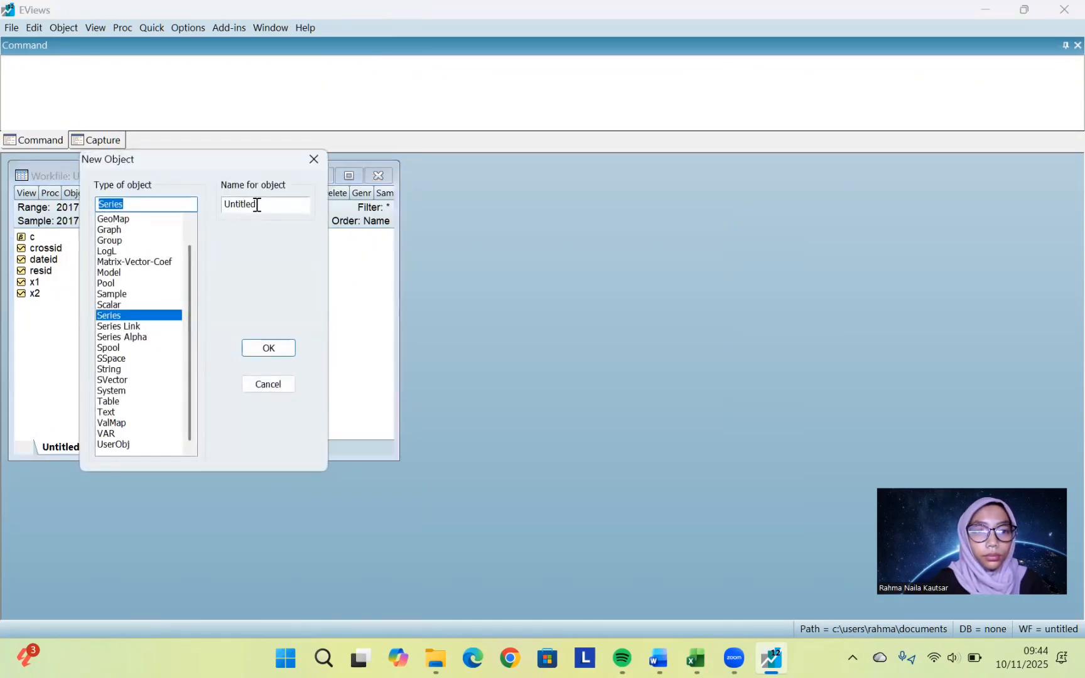
double_click(257, 205)
type("x3")
key("Return")
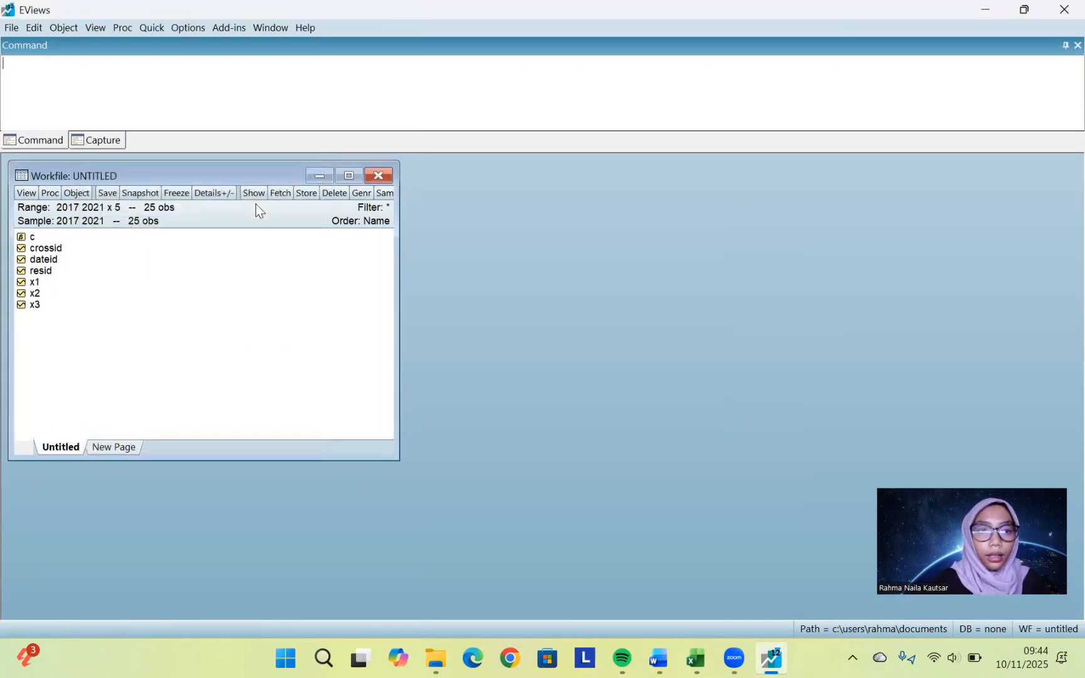
Add a Series object named y for the dependent variable to the workfile
left_click(76, 193)
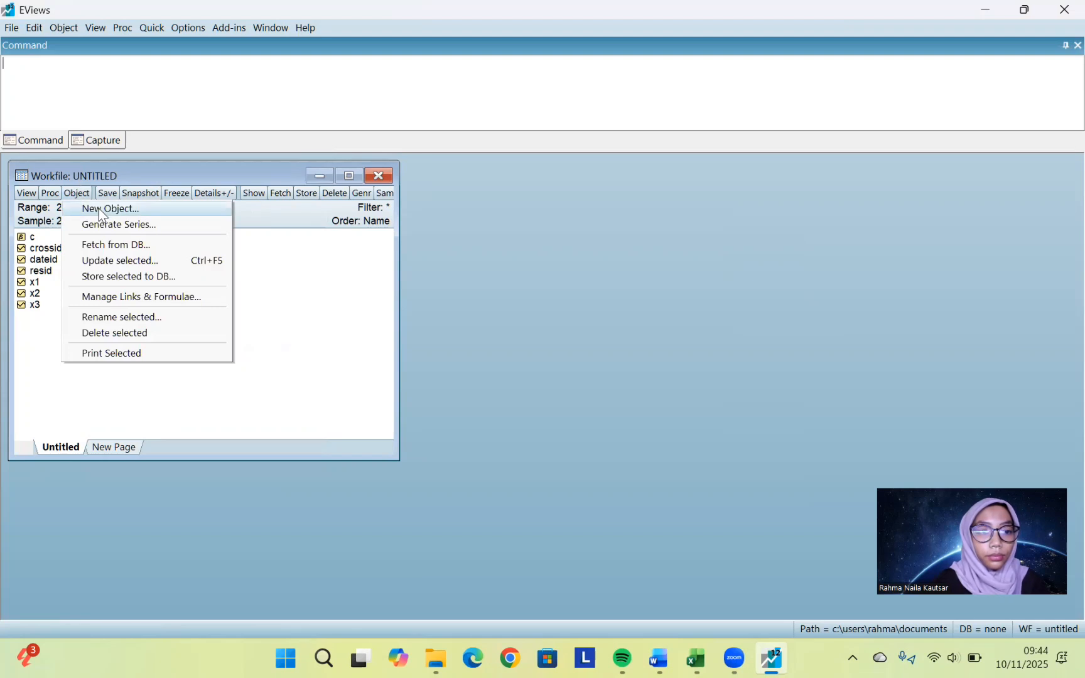
left_click(101, 209)
double_click(257, 207)
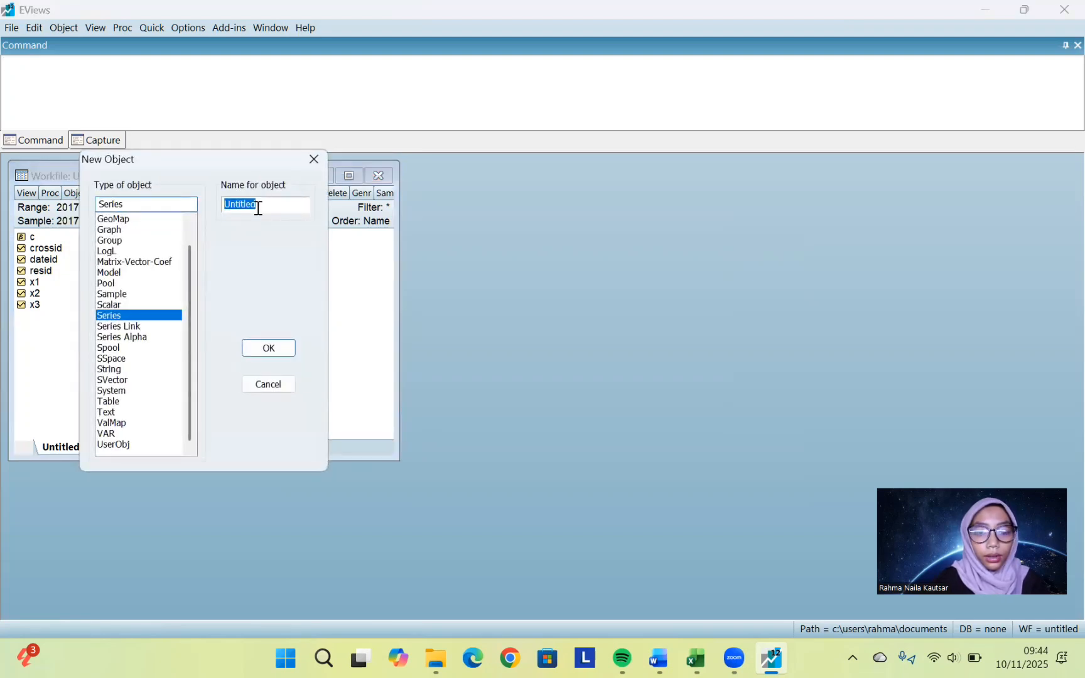
type("y")
key("Return")
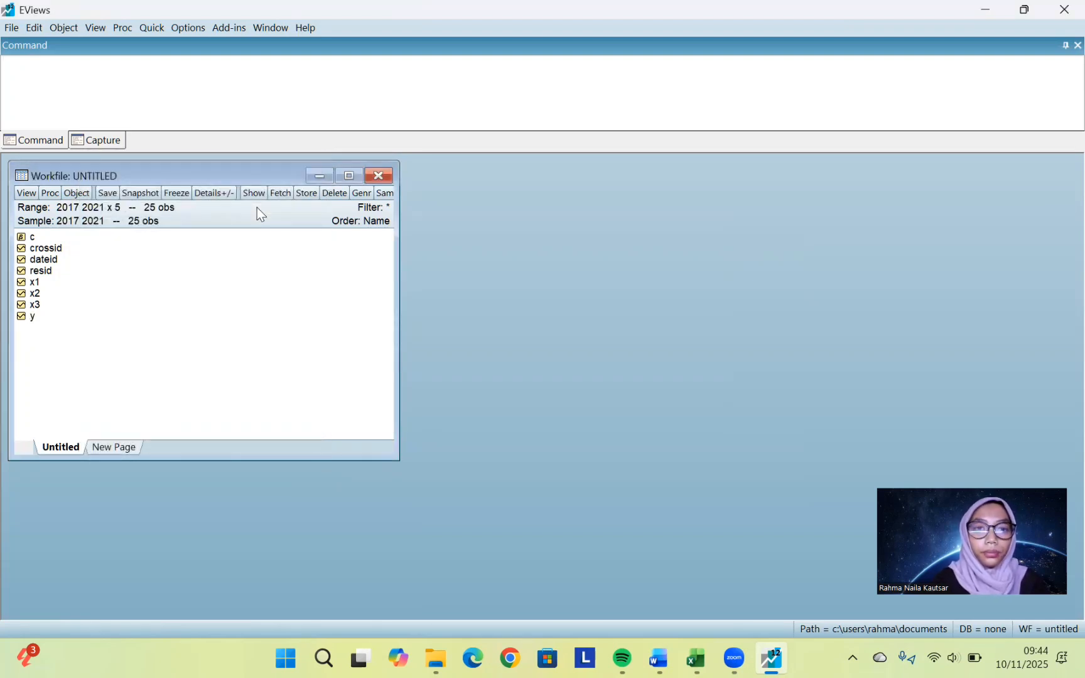
Open the series x1, x2, x3 and y together as one group
left_click(35, 282)
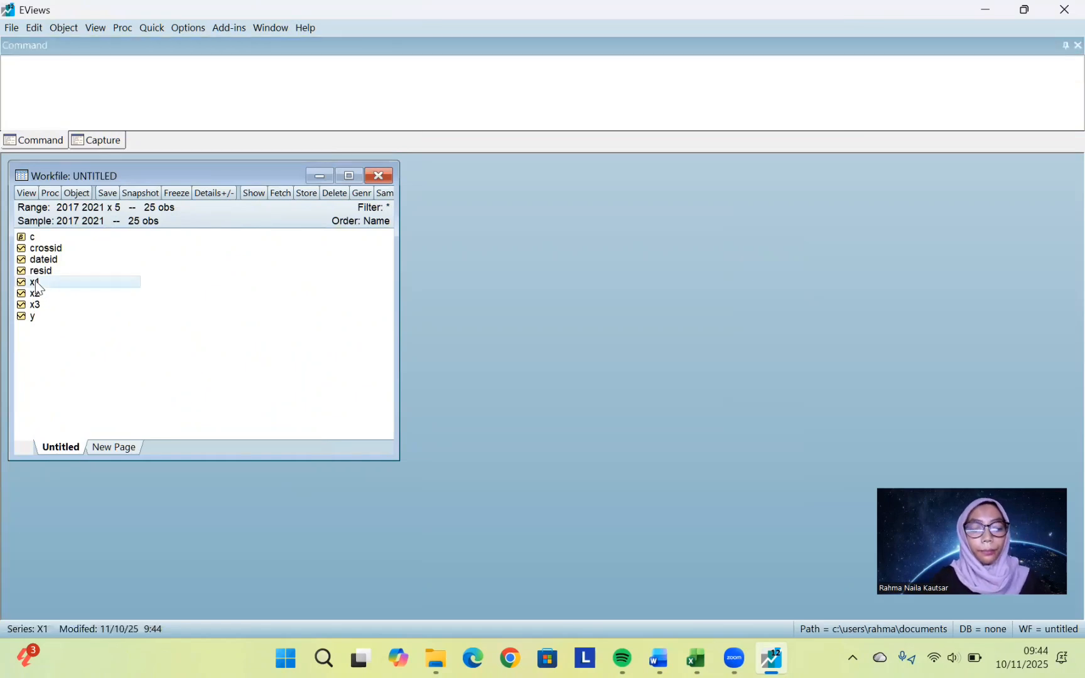
left_click(34, 293, "ctrl")
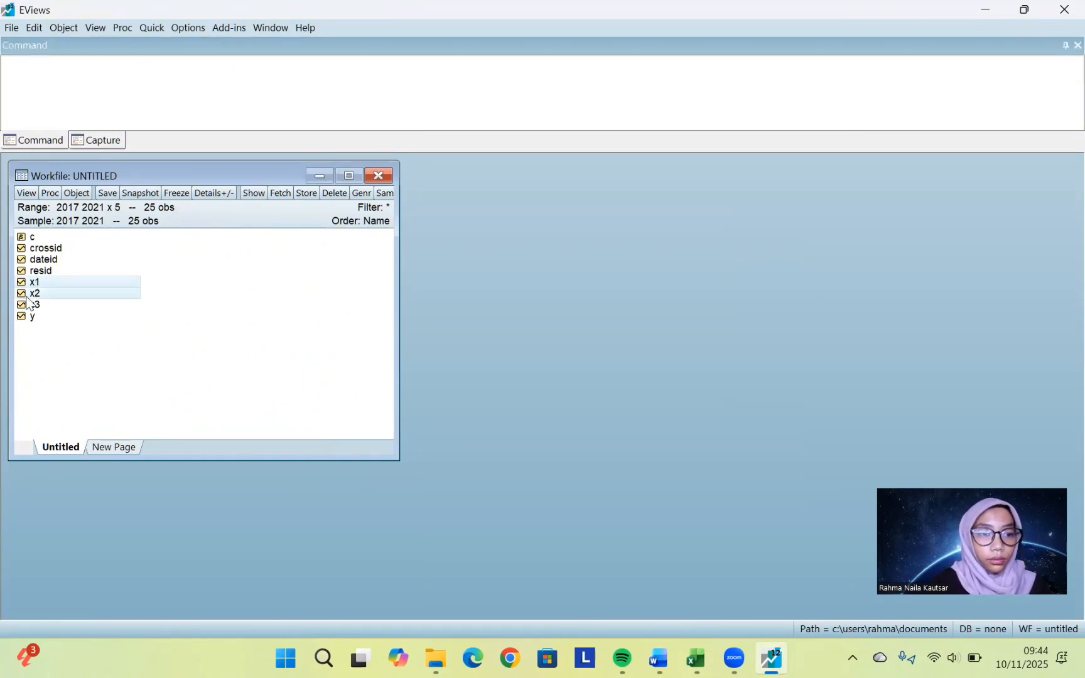
left_click(37, 305, "ctrl")
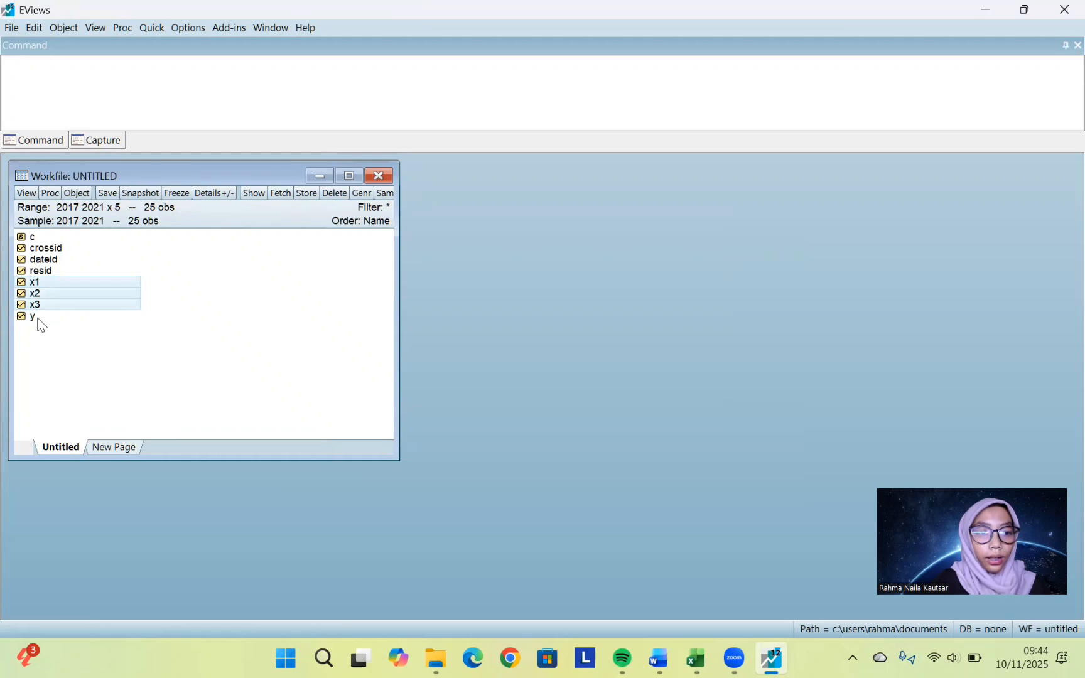
left_click(39, 319, "ctrl")
right_click(38, 320)
mouse_move(70, 327)
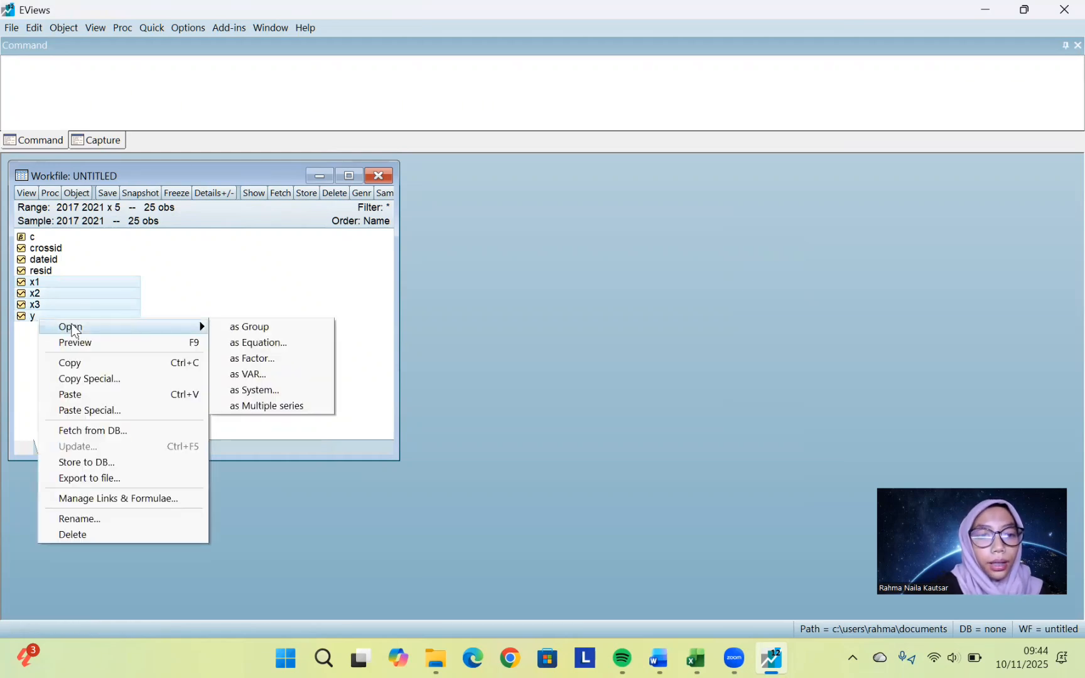
left_click(218, 332)
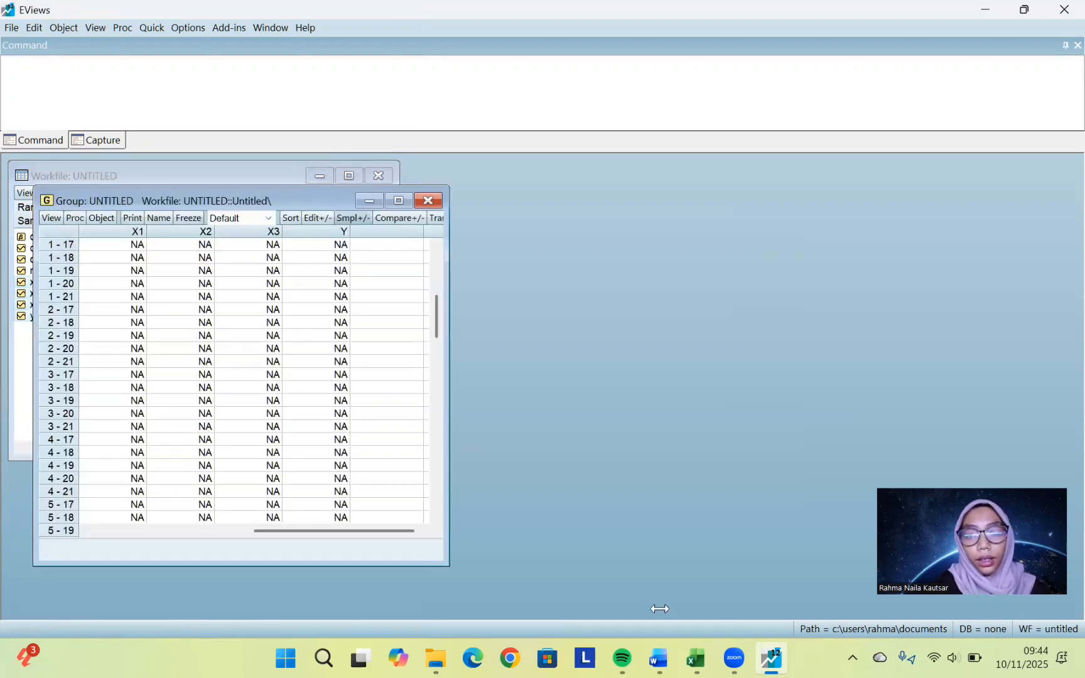
Switch to the DATA workbook in Excel and copy the X1, X2, X3 and Y values of all five banks, cells E4:H28
left_click(698, 657)
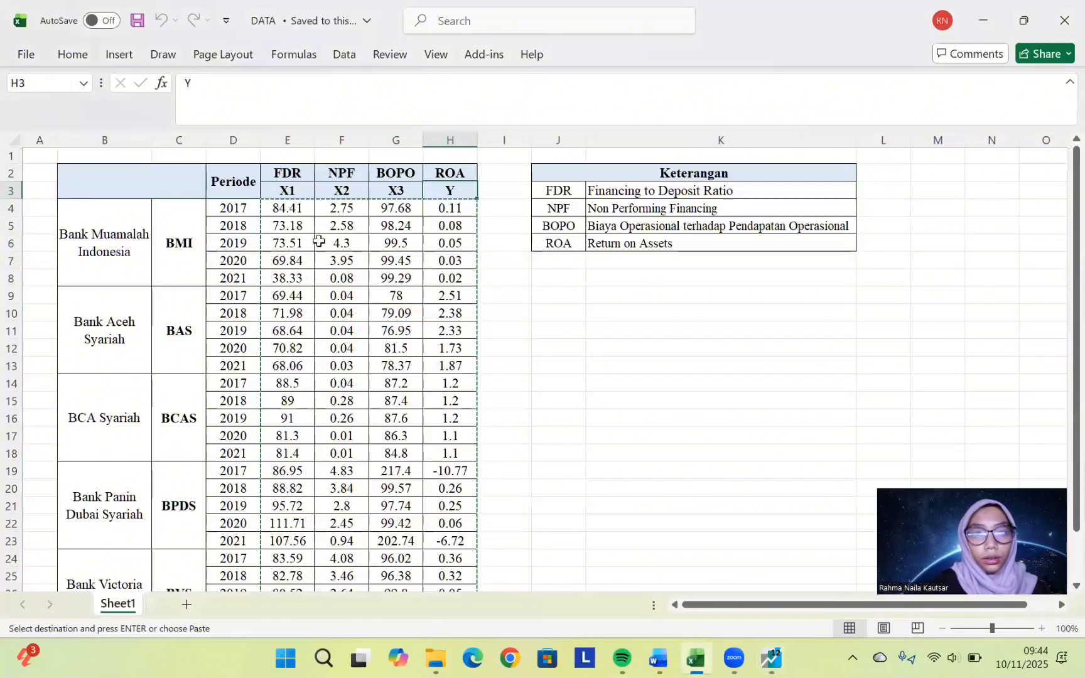
left_click_drag(297, 209, 447, 554)
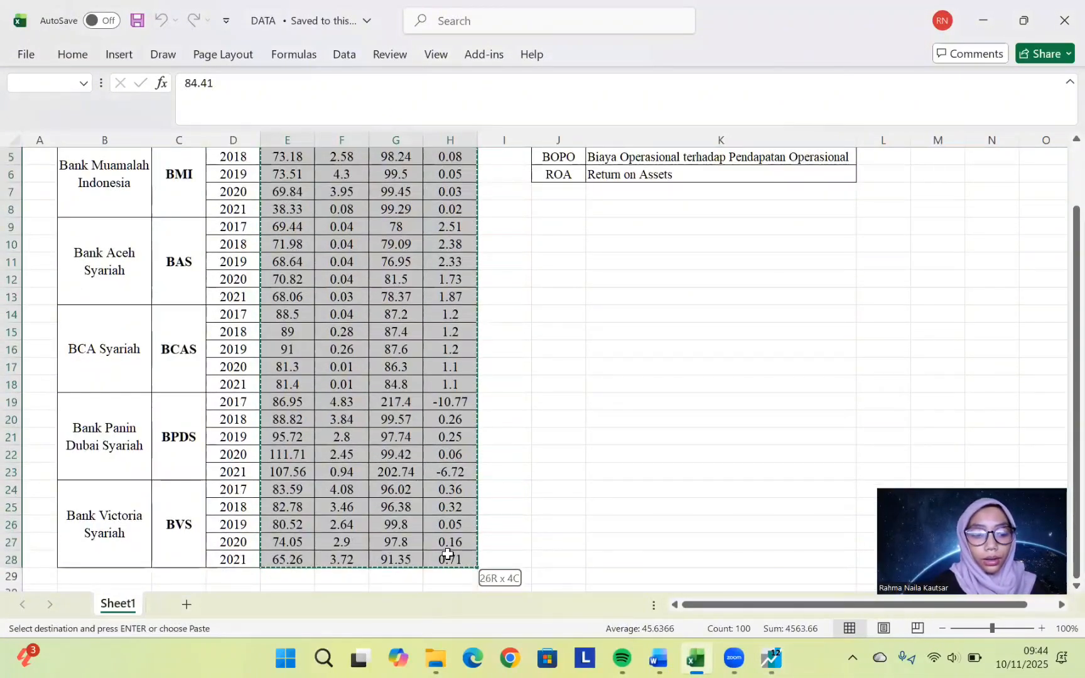
key("ctrl+c")
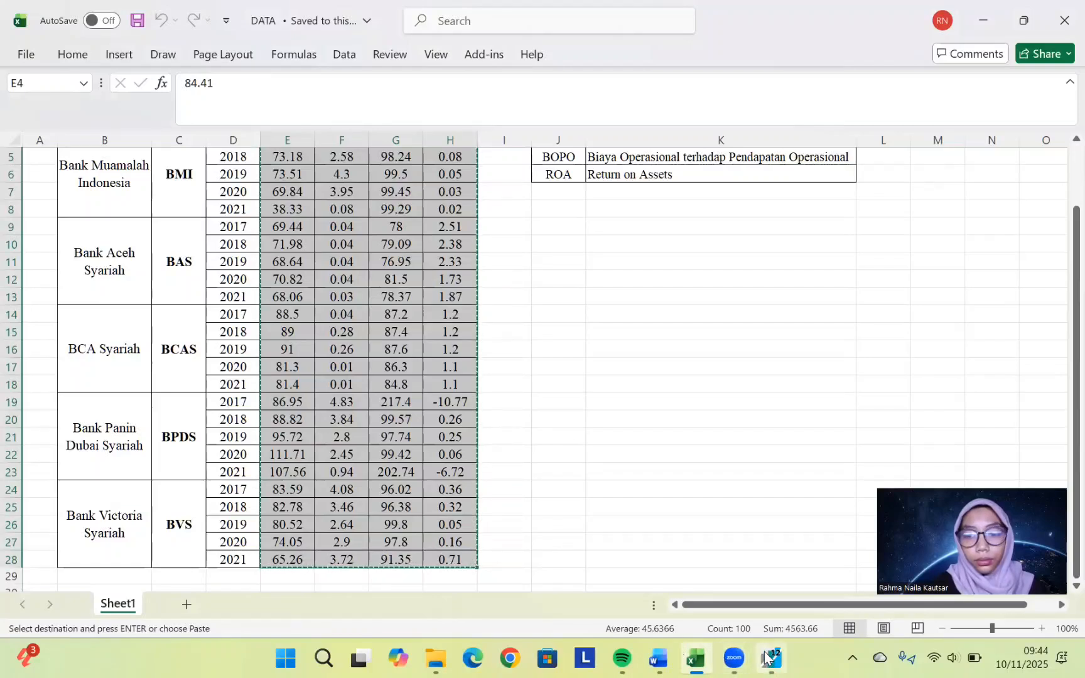
Return to EViews and paste the copied data into the group from the X1 cell of row 1 - 17, accepting edit mode
left_click(767, 656)
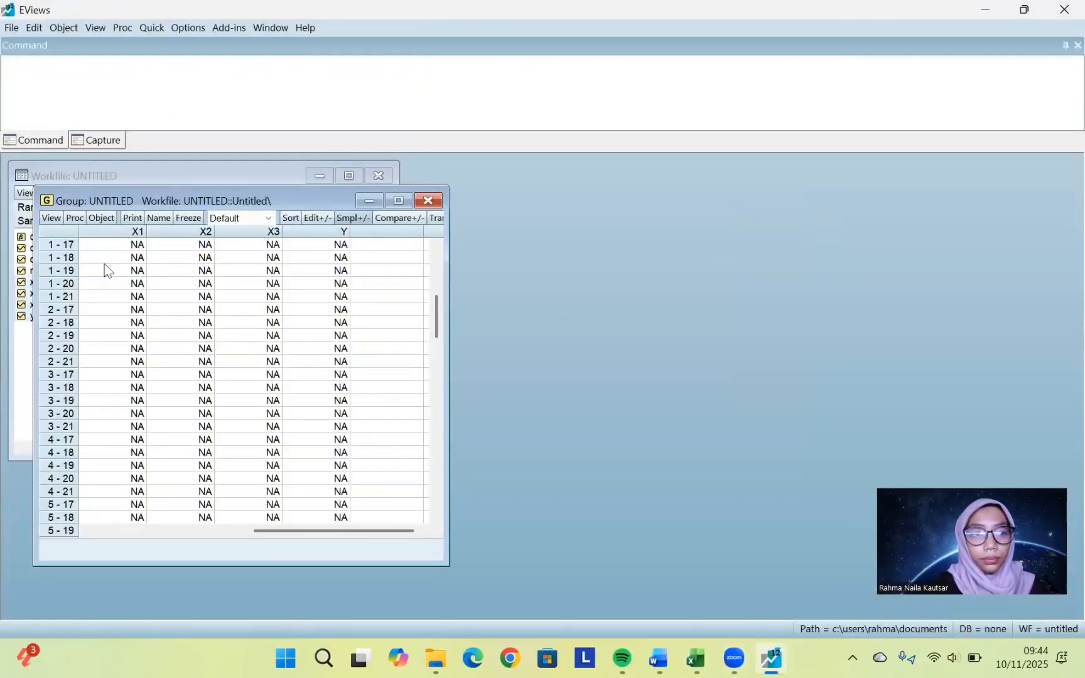
left_click(113, 248)
key("ctrl+v")
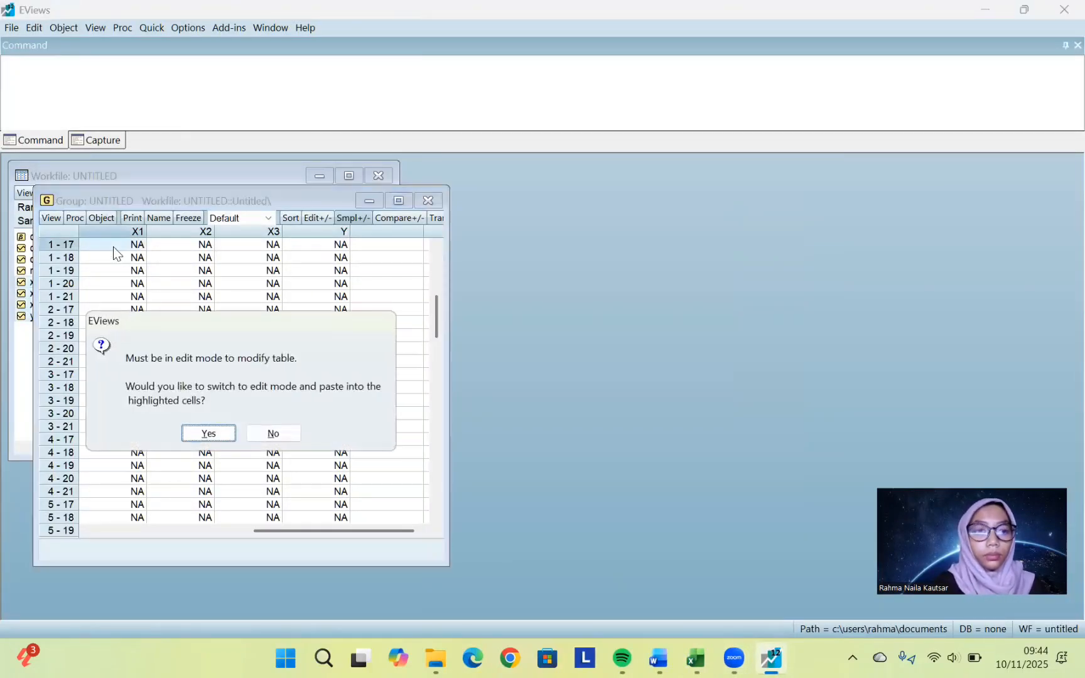
left_click(222, 437)
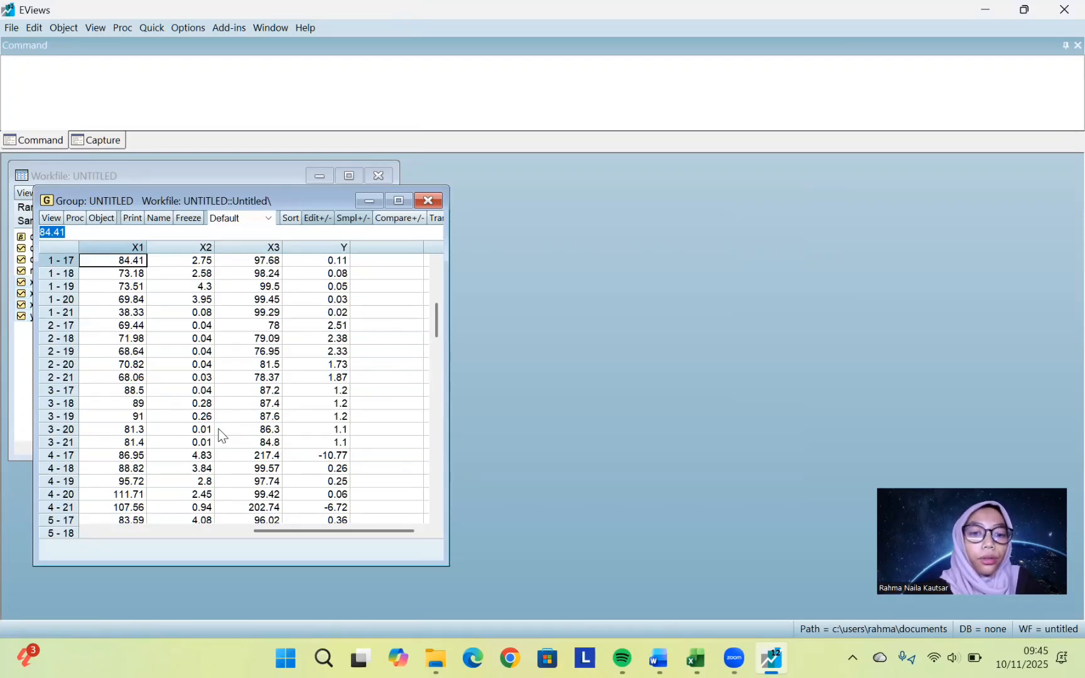
Estimate the equation y c x1 x2 x3 by least squares with cross-section and period effects left at None
left_click(152, 28)
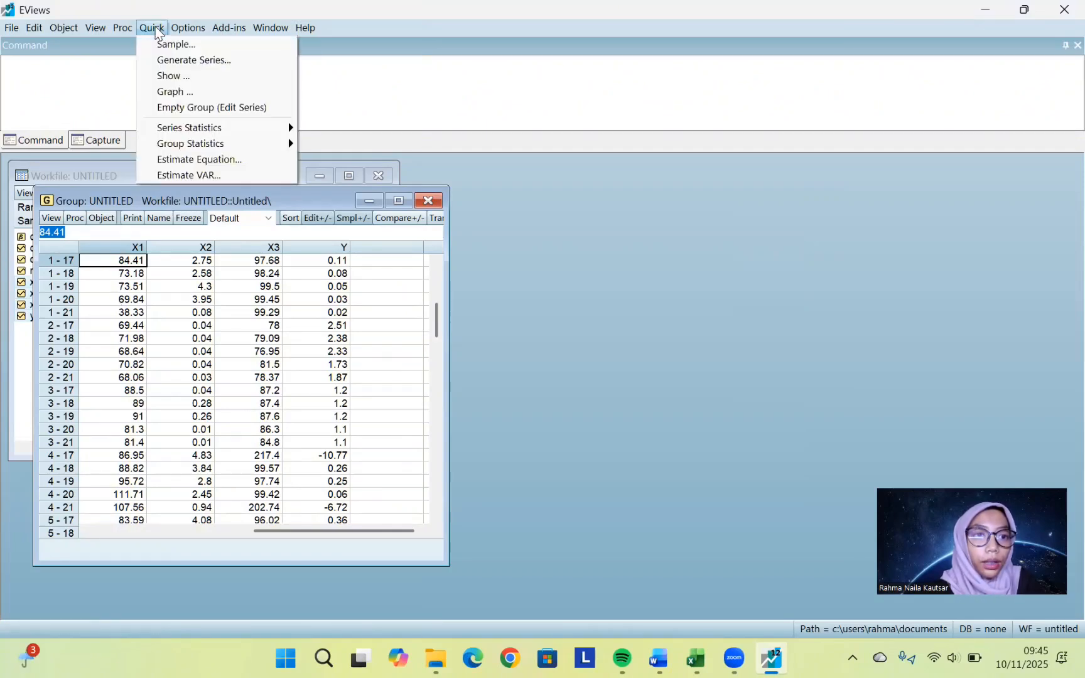
left_click(183, 160)
type("y")
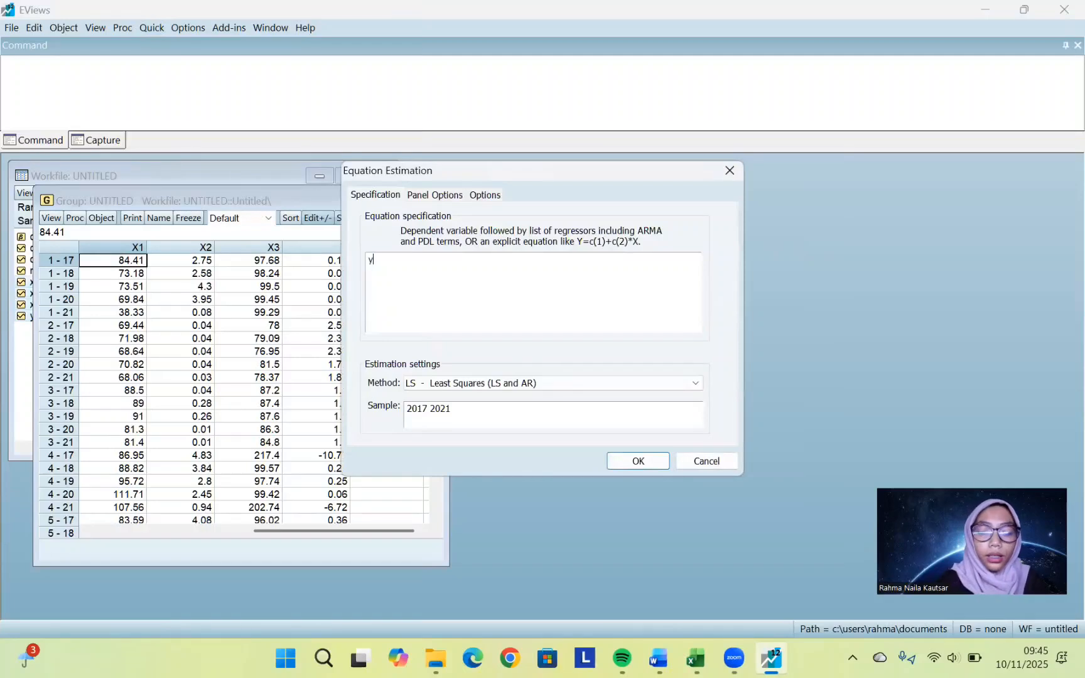
type(" c x1")
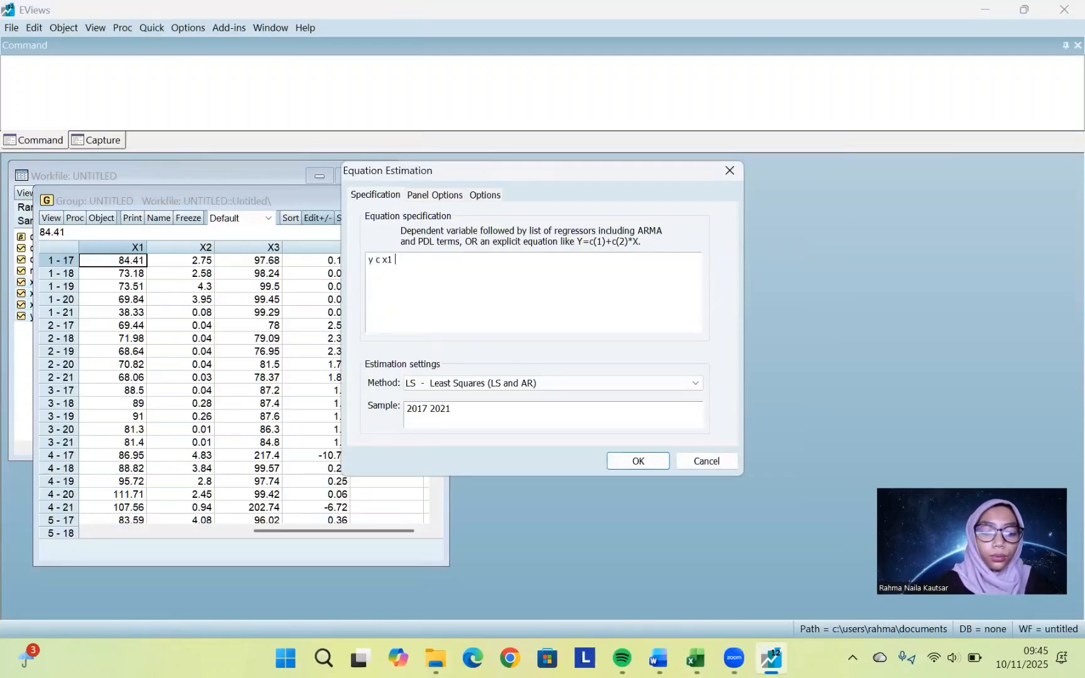
type(" x2 x3")
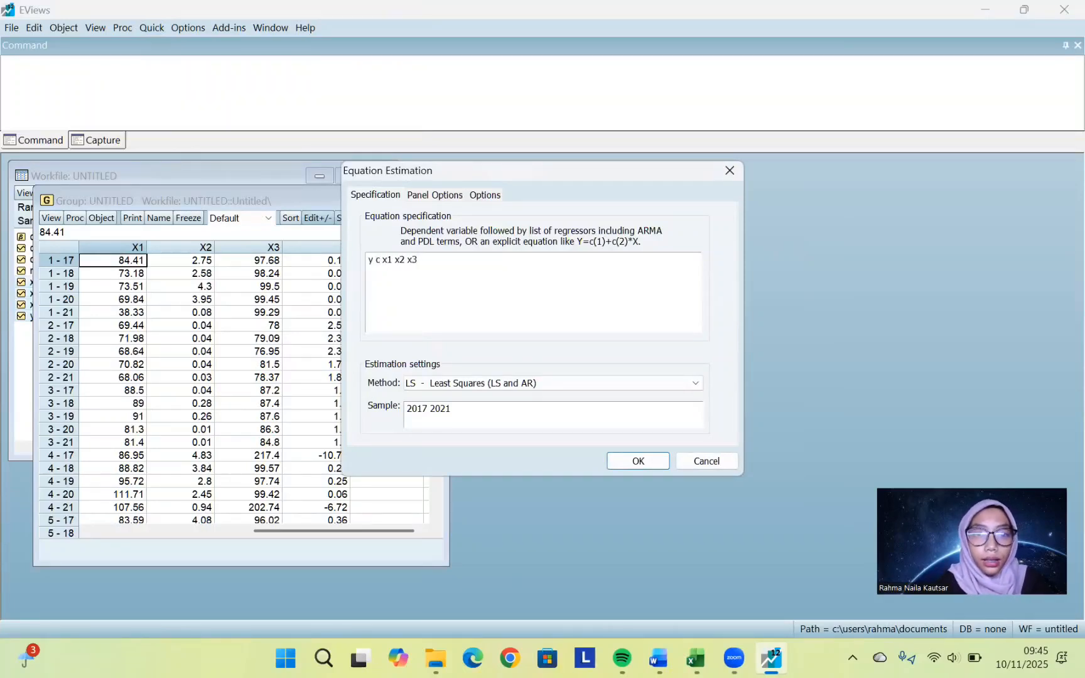
left_click(419, 198)
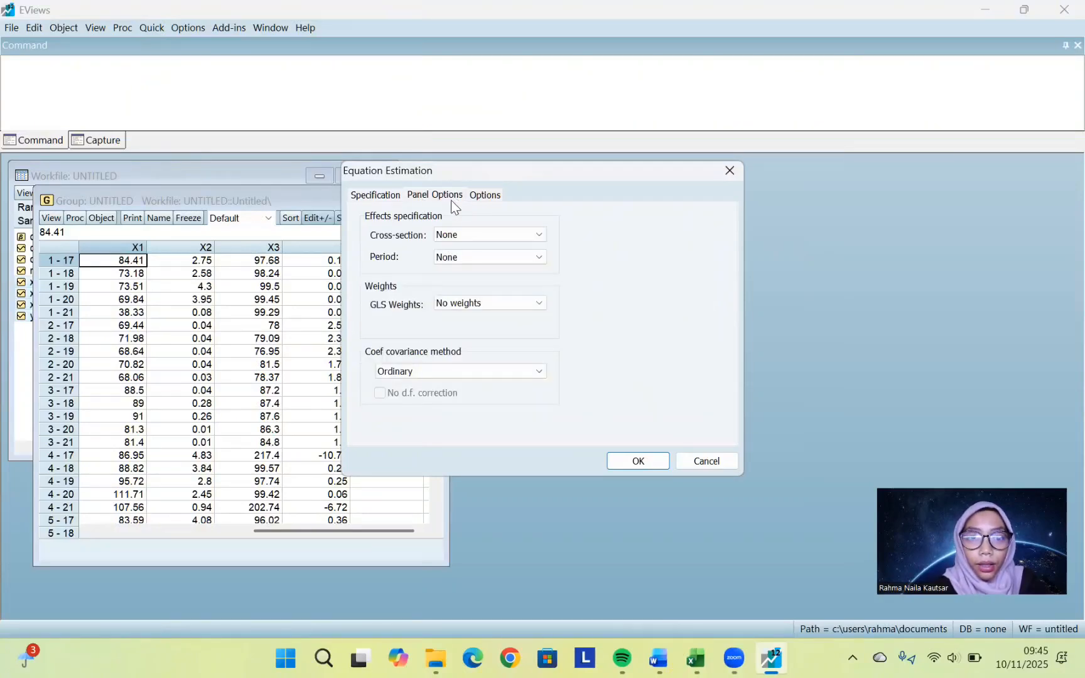
left_click(644, 466)
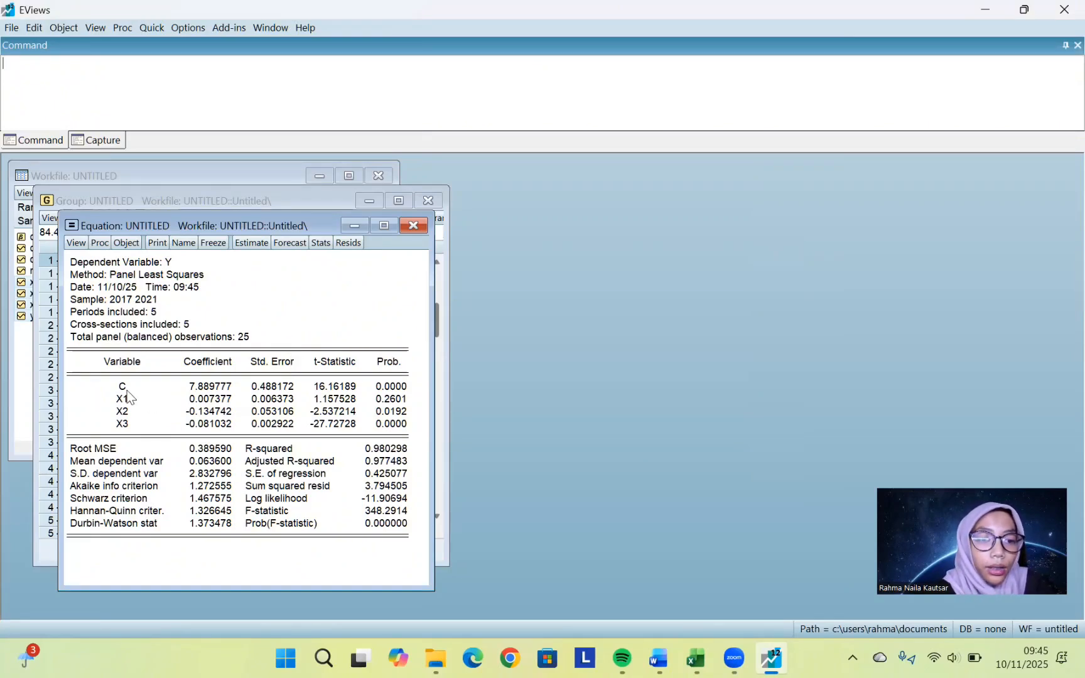
Examine the estimation output's constant, the X1–X3 coefficients and probabilities, the R-squared and the Prob(F-statistic)
left_click(206, 388)
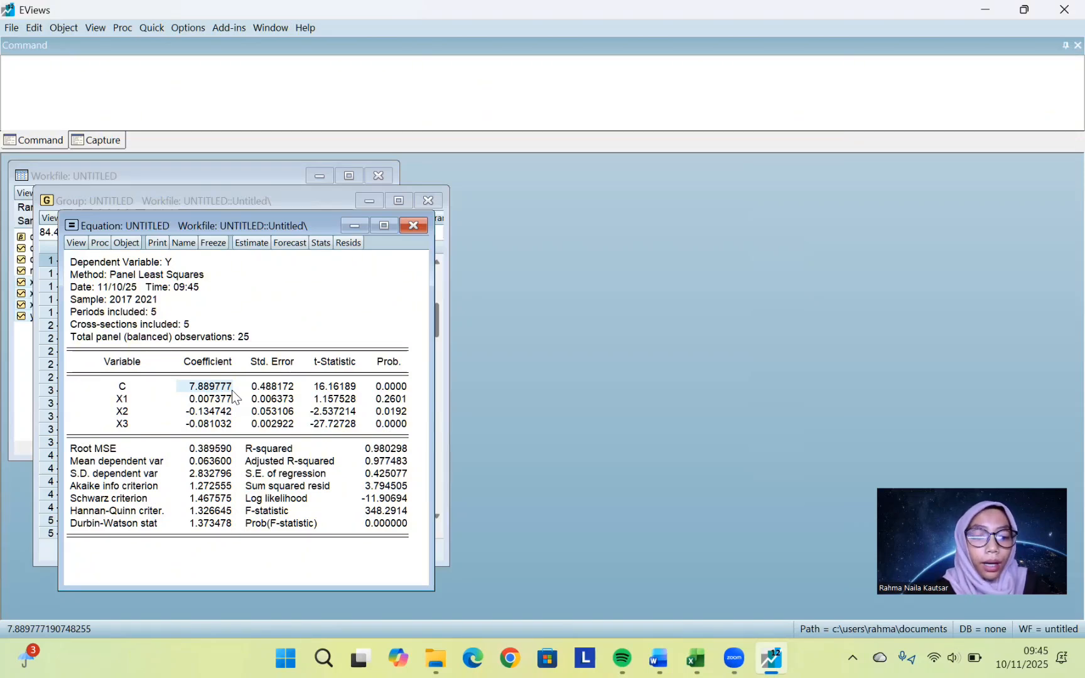
left_click(129, 398)
left_click_drag(129, 400, 133, 424)
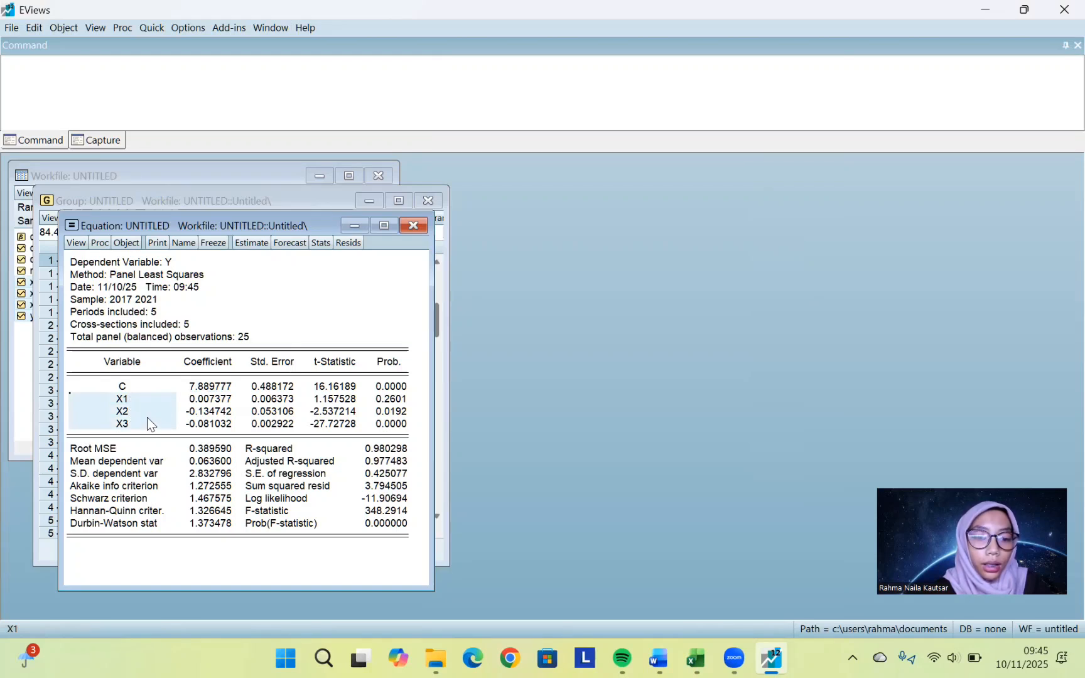
left_click_drag(207, 399, 214, 428)
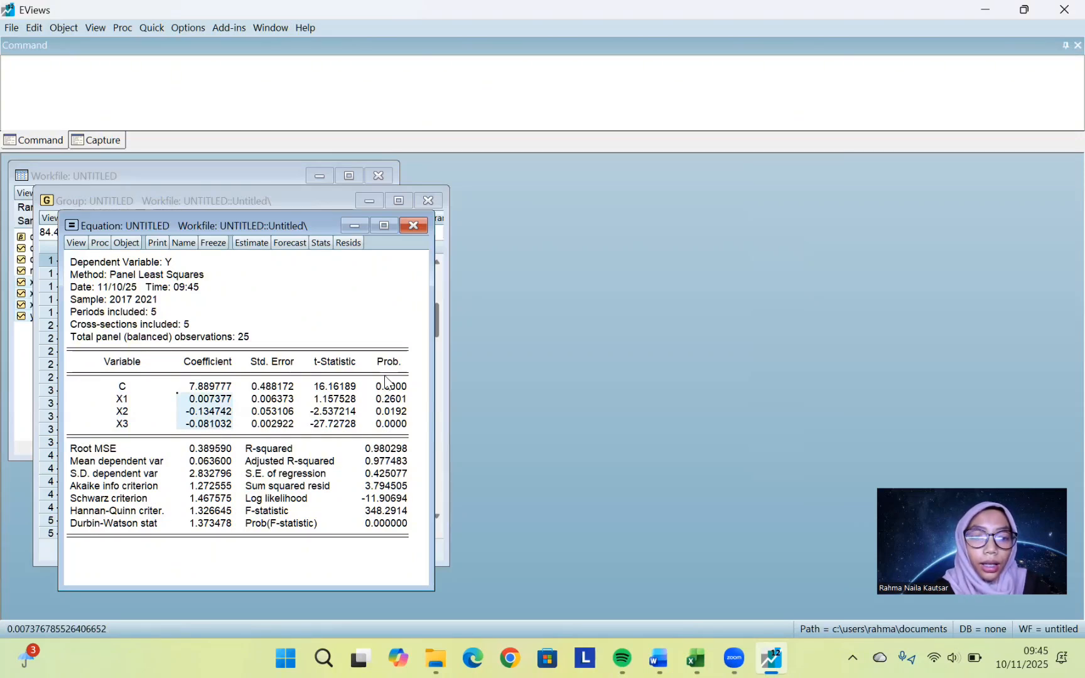
left_click_drag(385, 363, 395, 432)
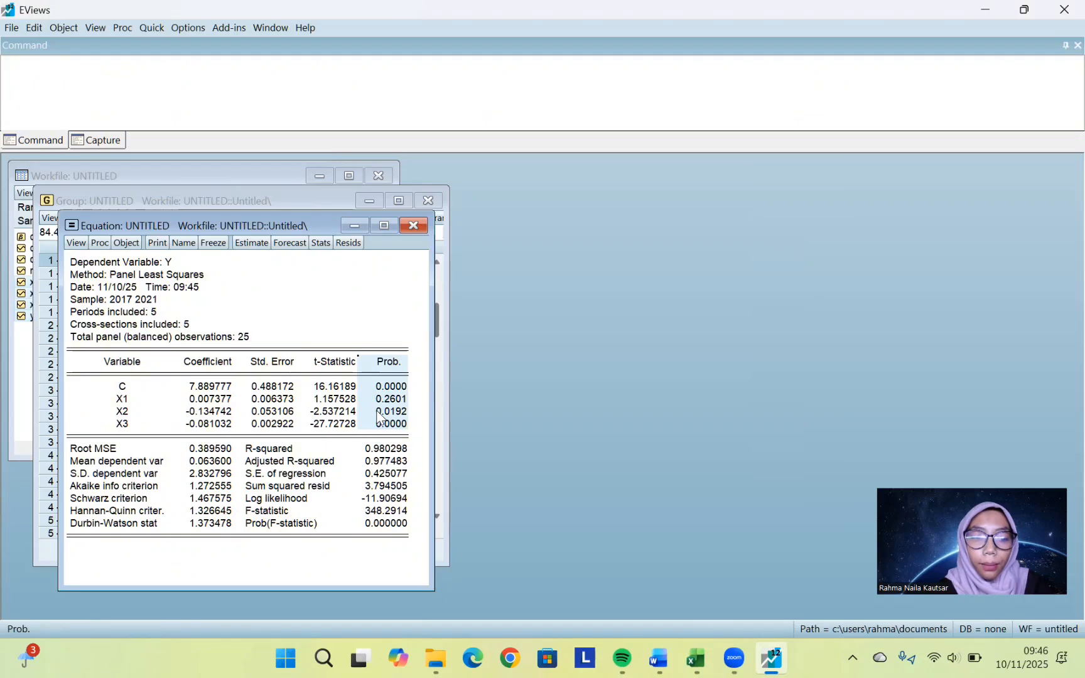
left_click(377, 412)
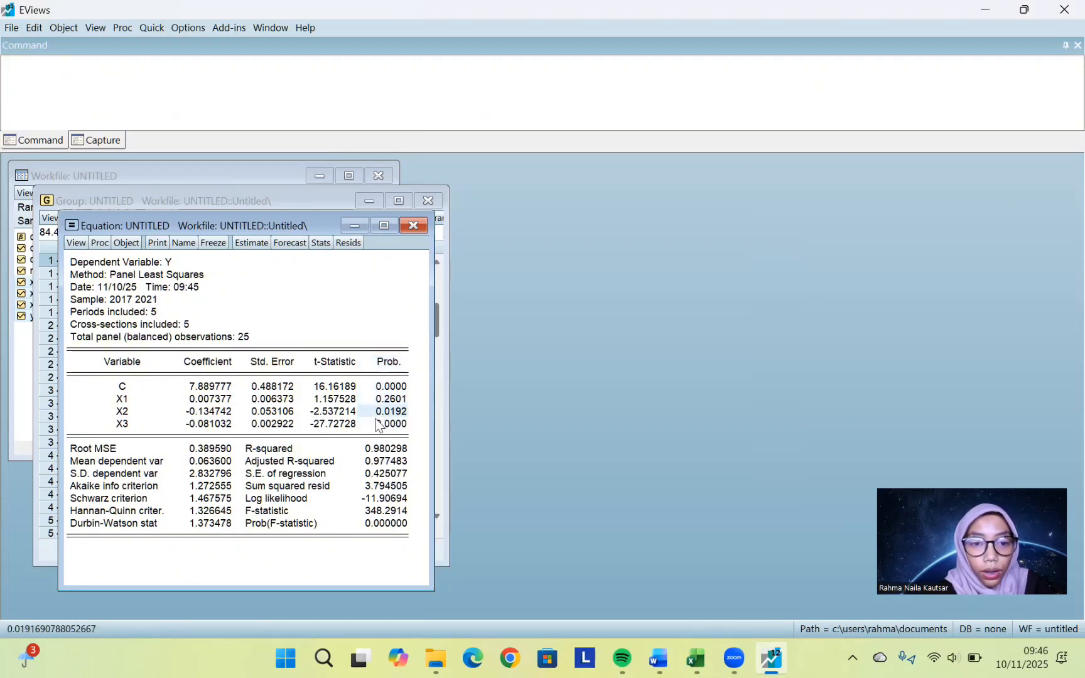
left_click(378, 426, "shift")
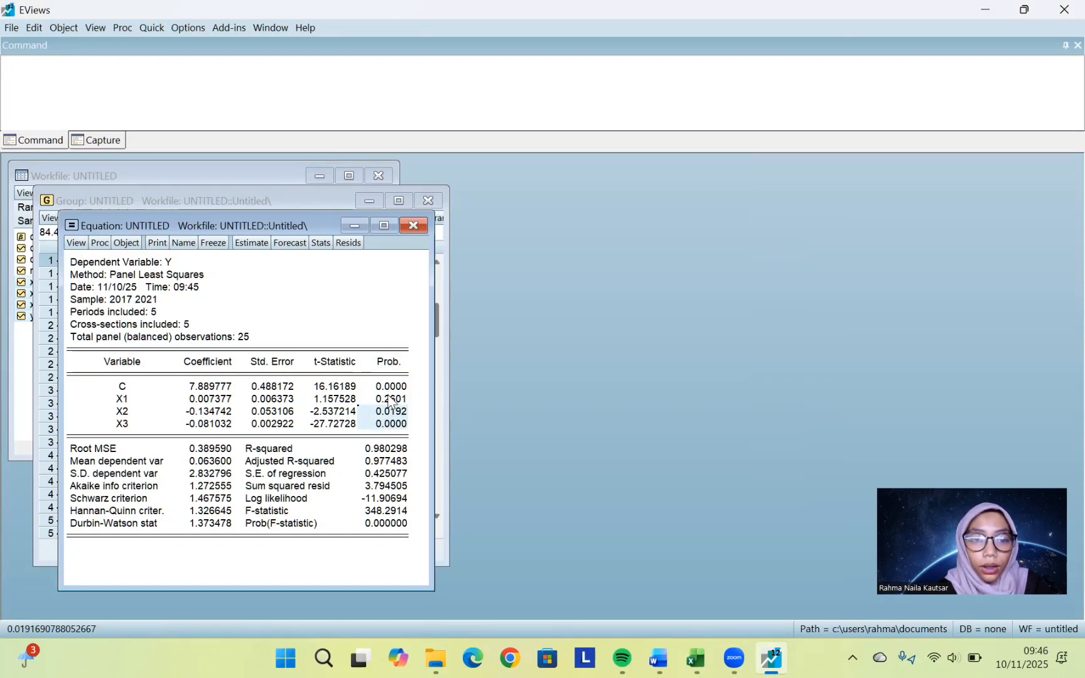
left_click(391, 402)
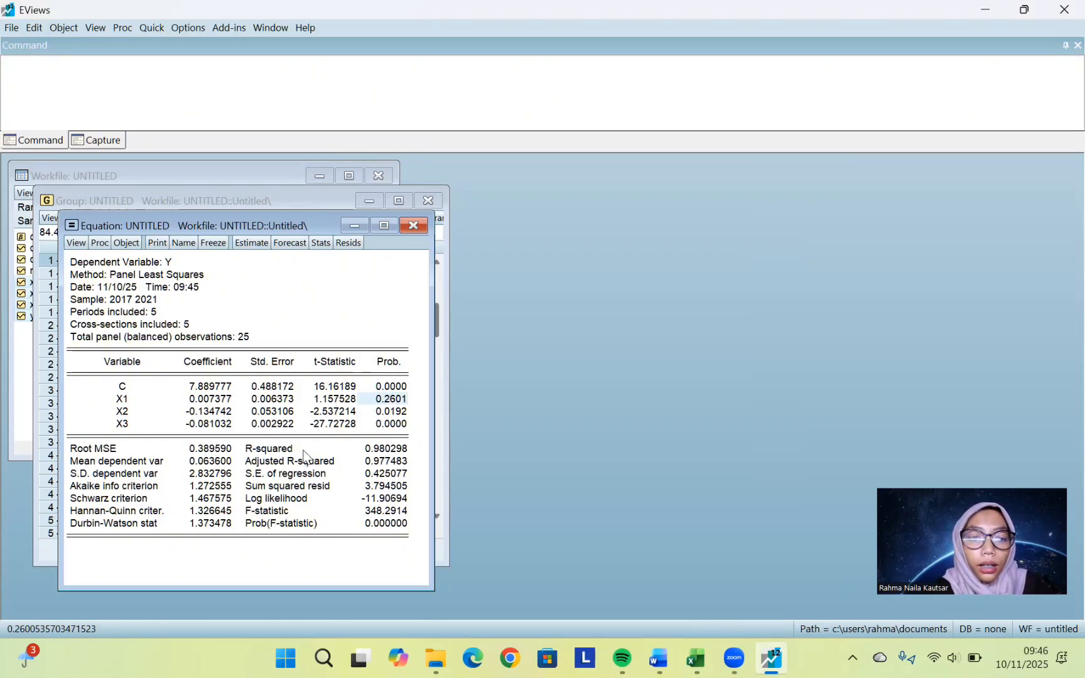
left_click(379, 450)
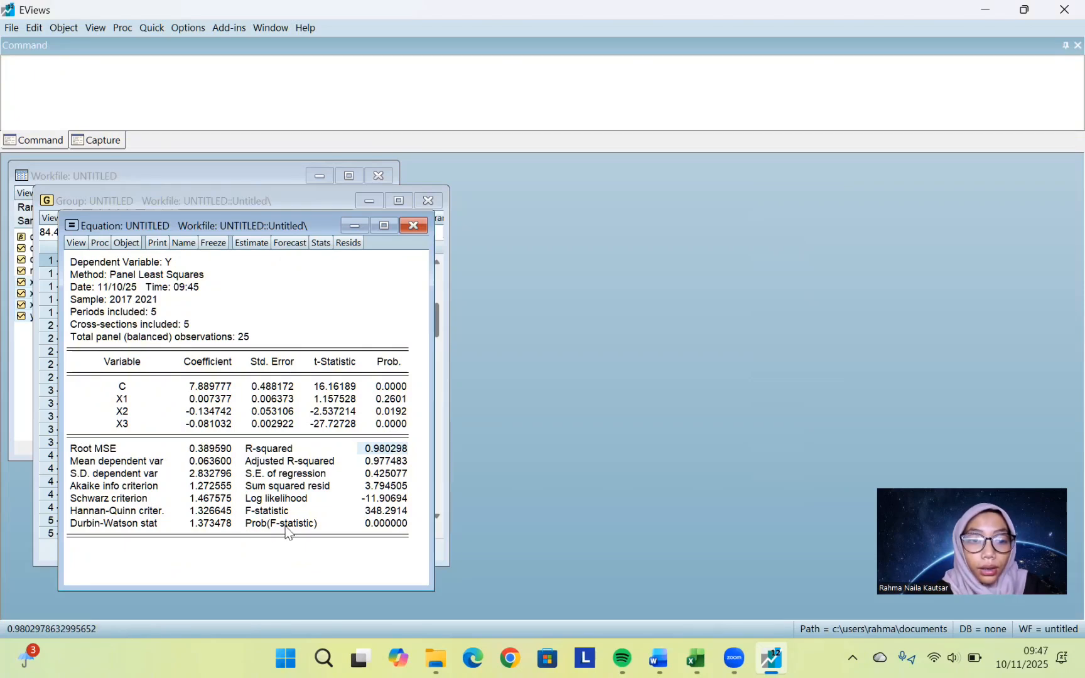
left_click(388, 524)
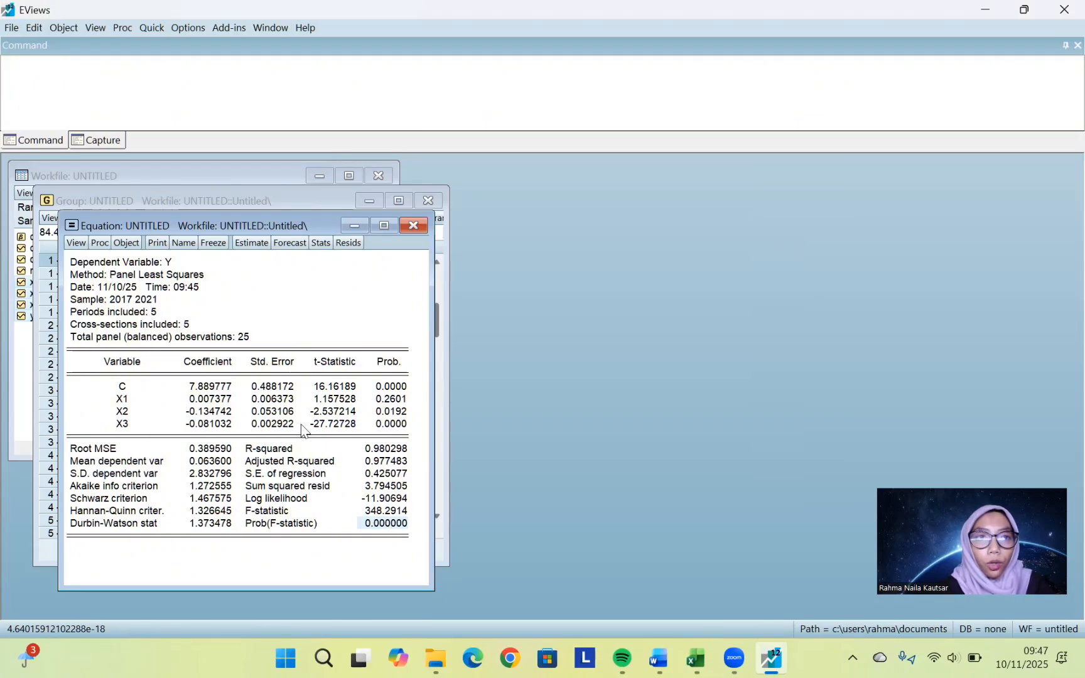
Estimate y c x1 x2 x3 with Fixed cross-section effects, deleting the previous untitled equation
left_click(150, 29)
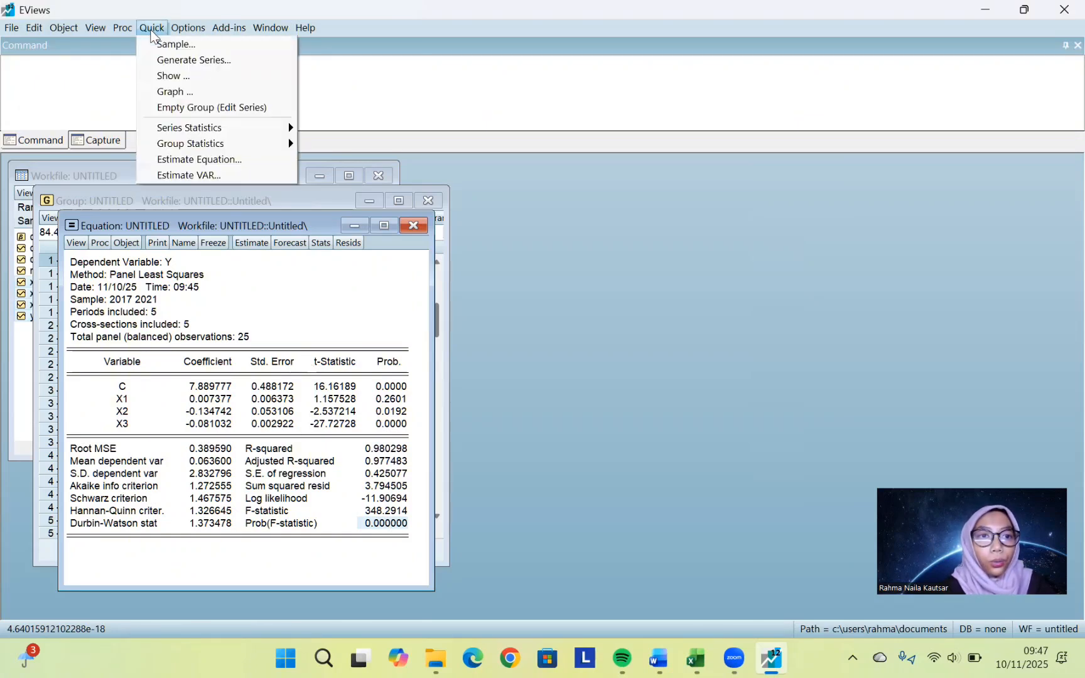
left_click(219, 164)
type("y")
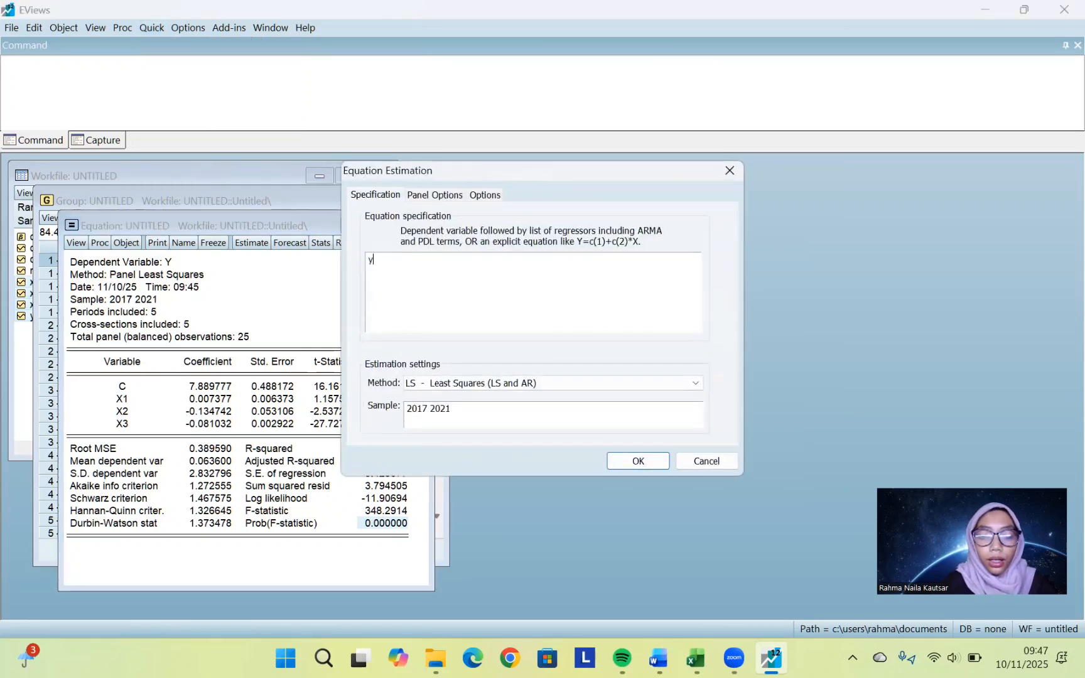
type(" c x1 x2 x3")
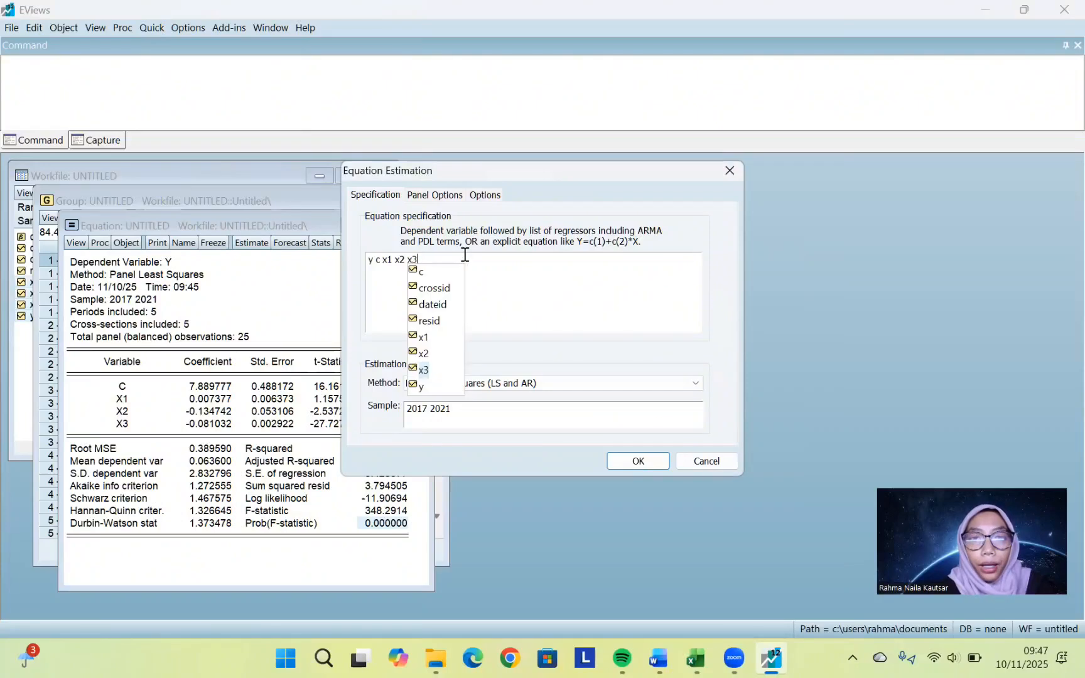
left_click(448, 195)
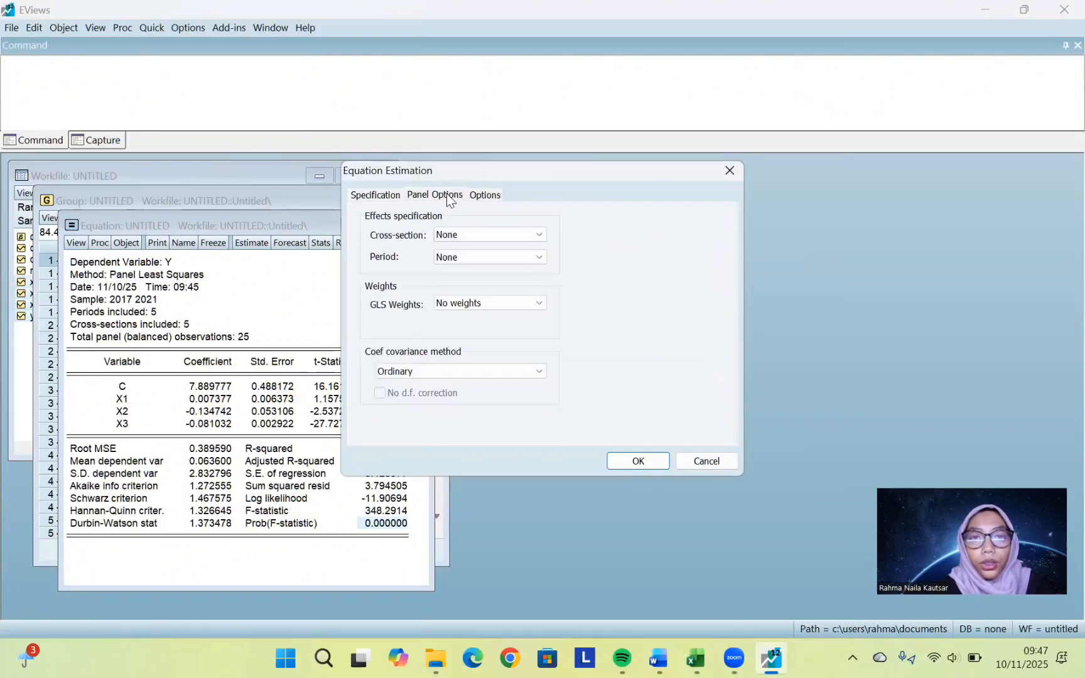
left_click(485, 230)
left_click(498, 259)
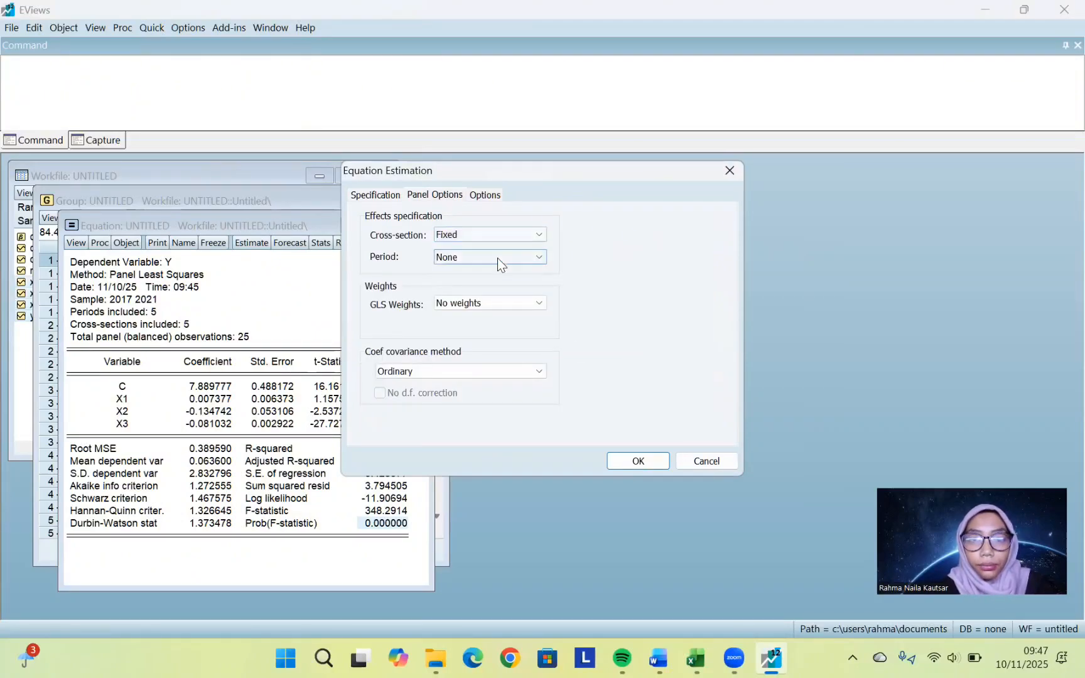
left_click(642, 460)
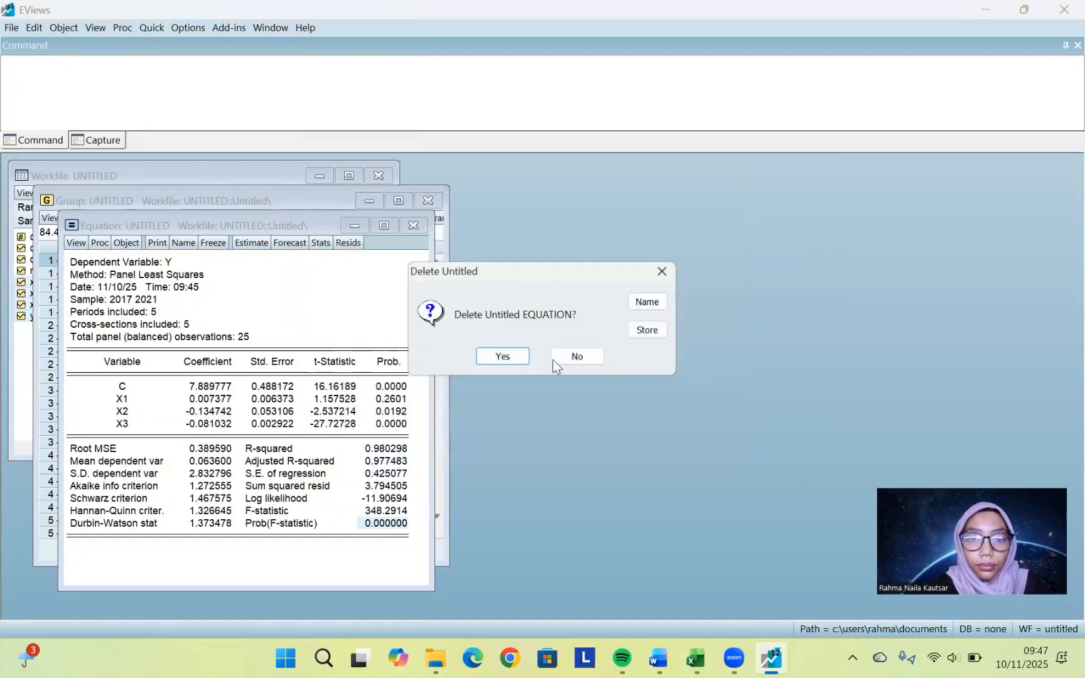
left_click(512, 357)
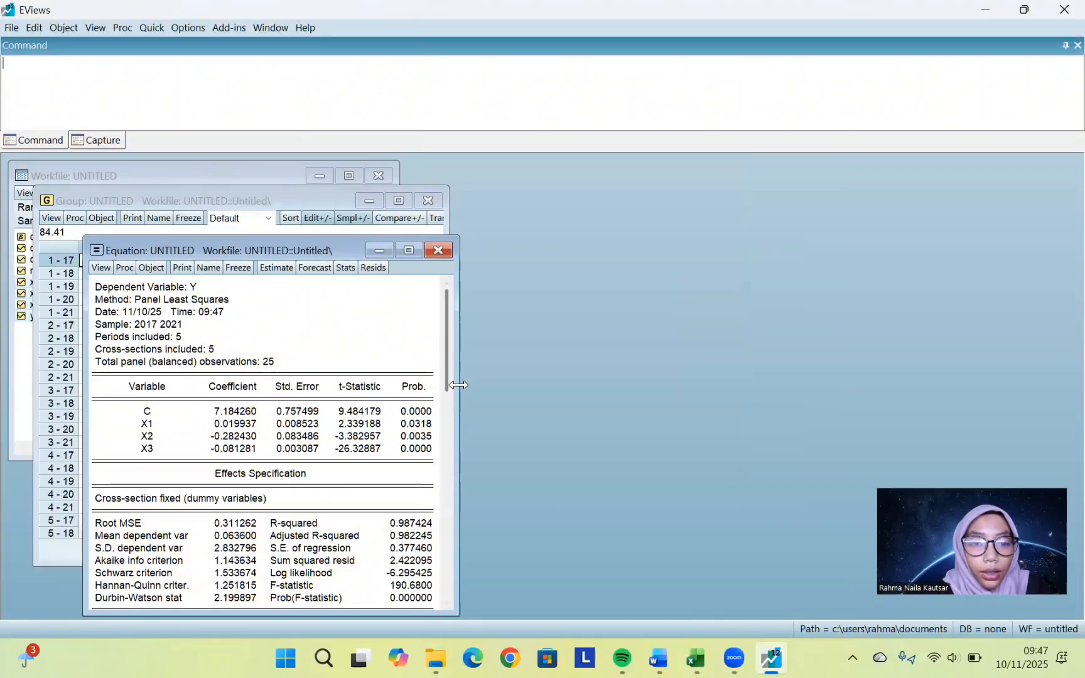
Widen the equation window and examine the fixed-effects output's constant, X1–X3 coefficients and probabilities, and Prob(F-statistic)
left_click_drag(459, 387, 473, 386)
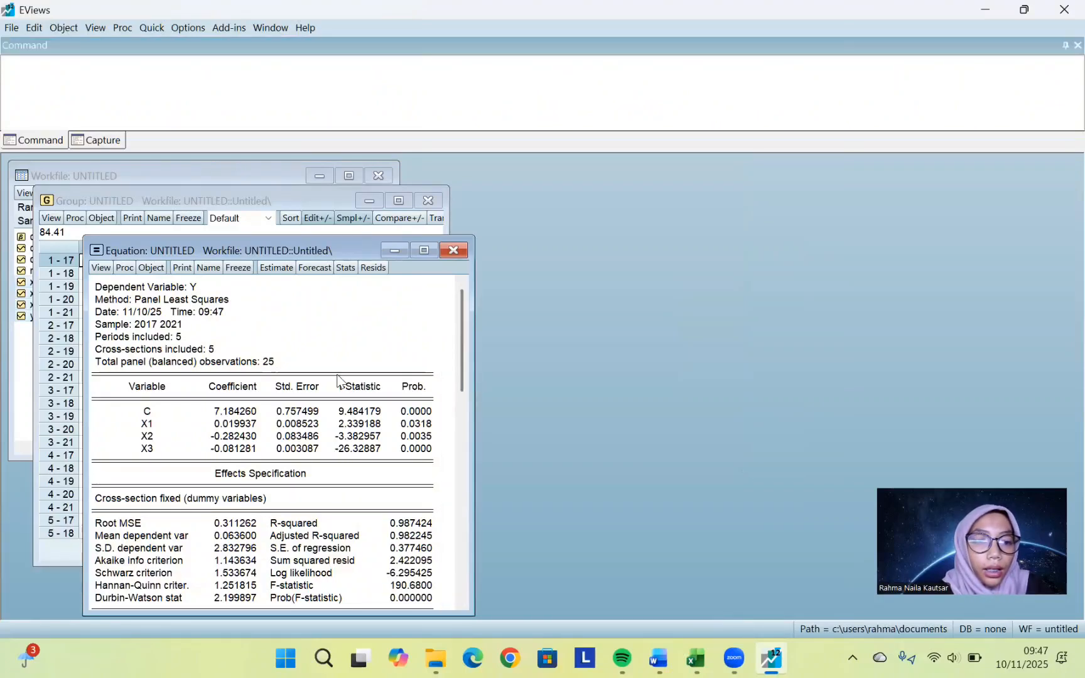
left_click(230, 414)
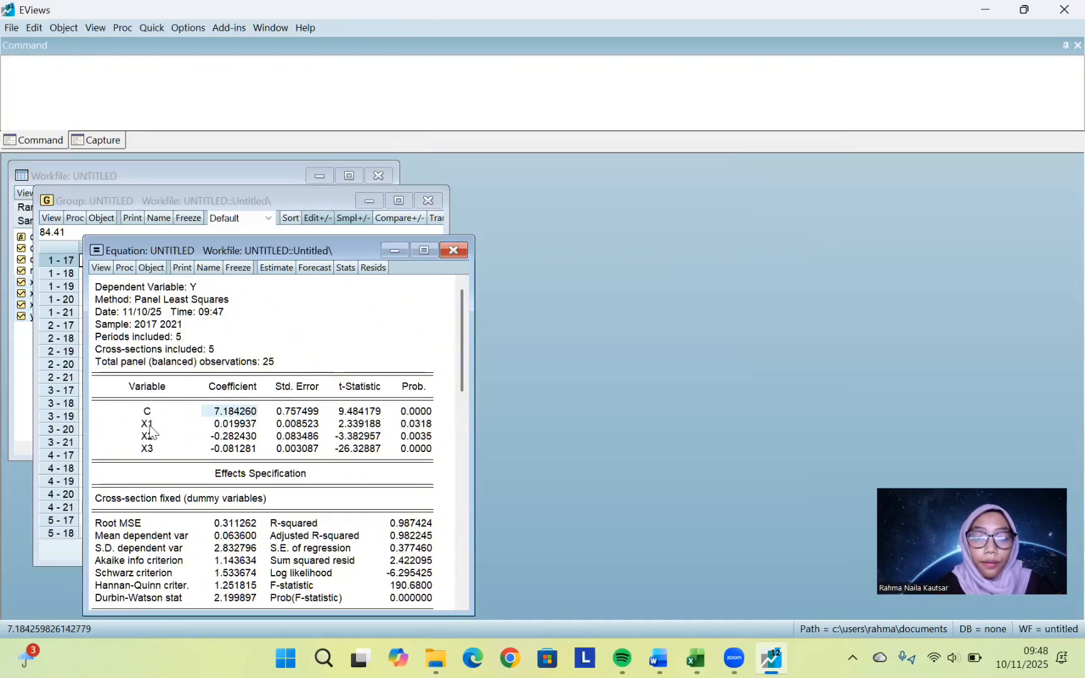
left_click_drag(149, 427, 159, 456)
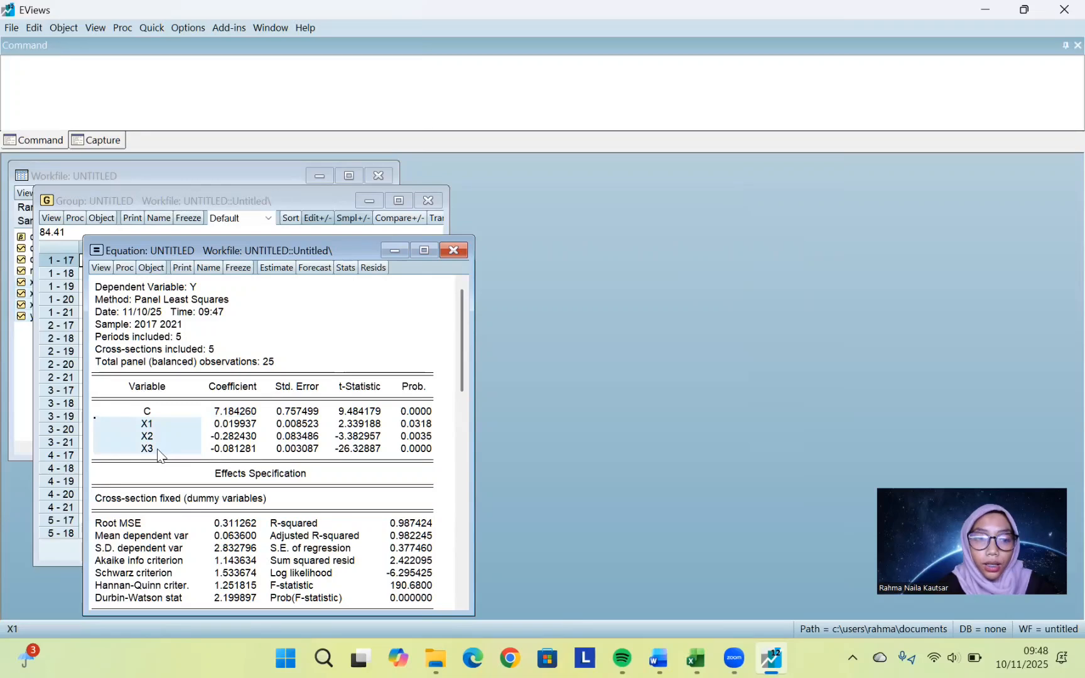
left_click_drag(198, 418, 229, 446)
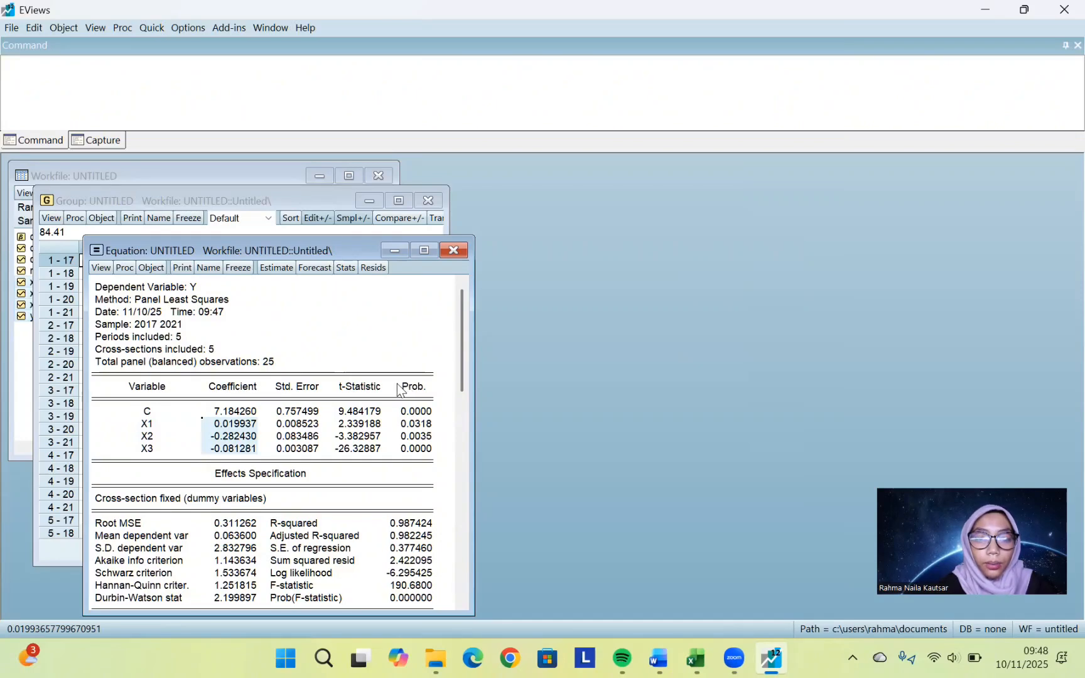
left_click_drag(405, 389, 433, 440)
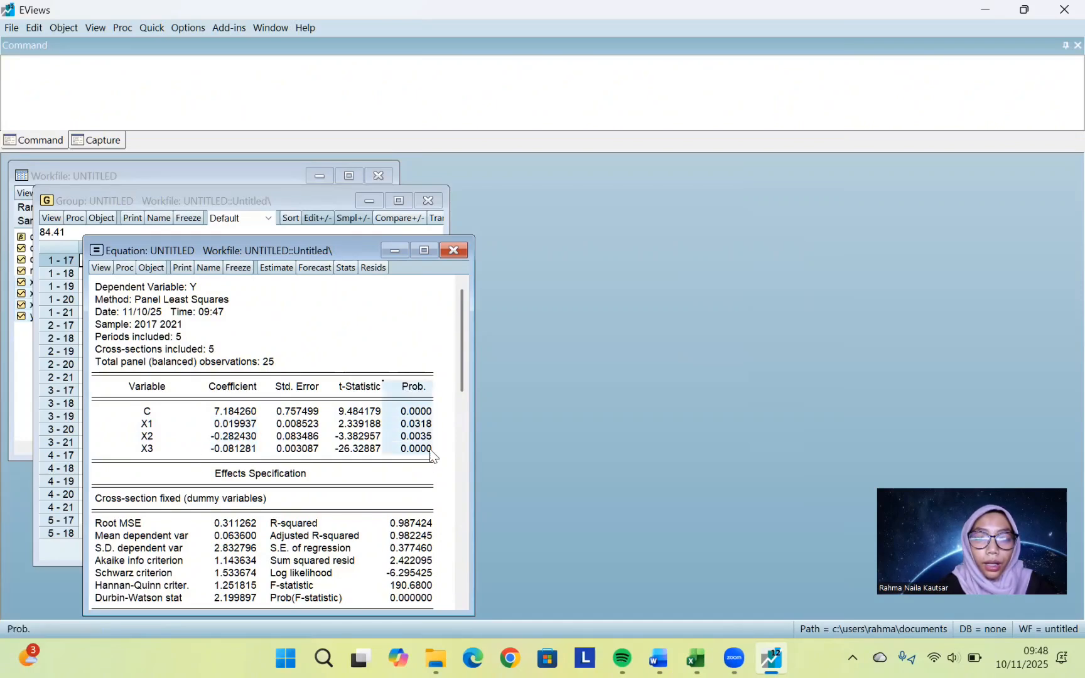
left_click(389, 438)
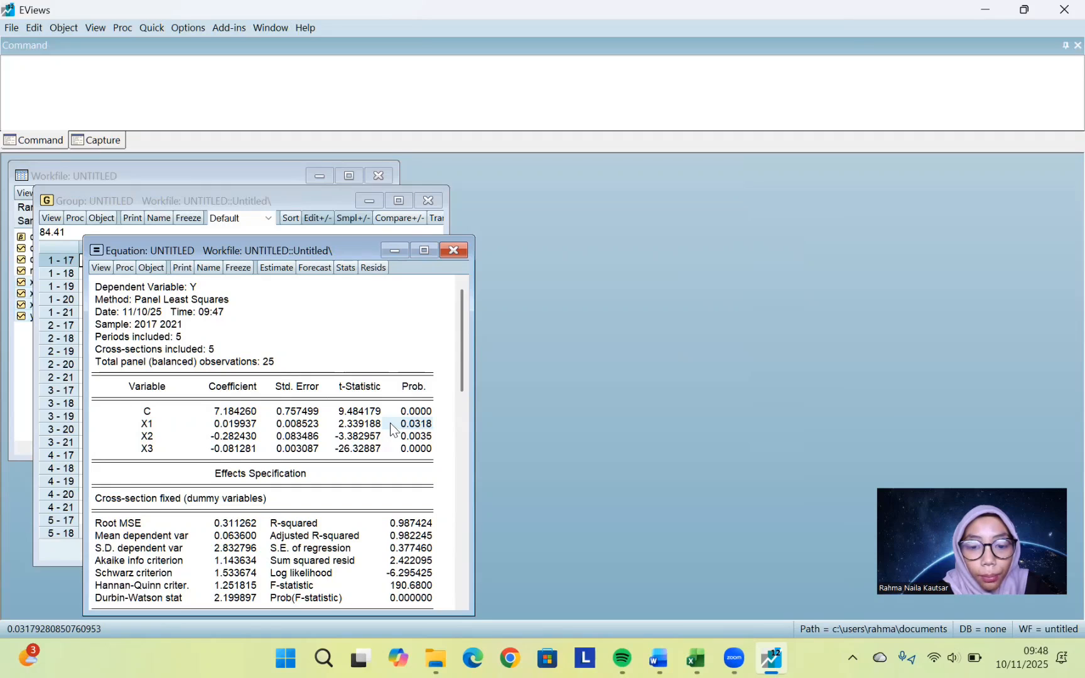
left_click_drag(390, 424, 408, 452)
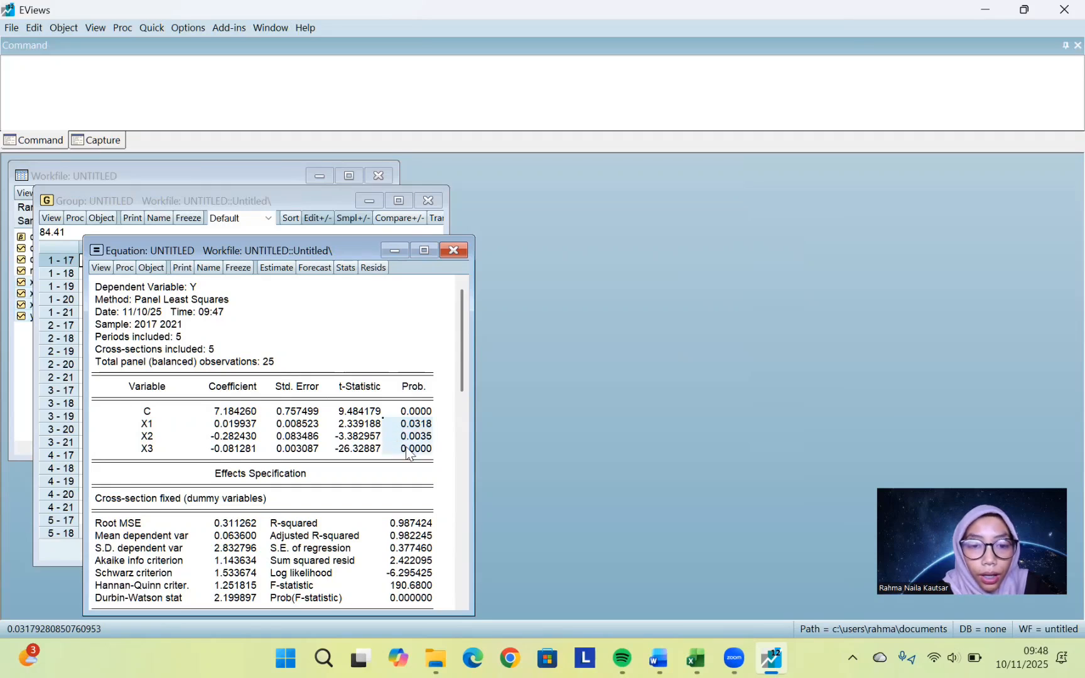
key("Down")
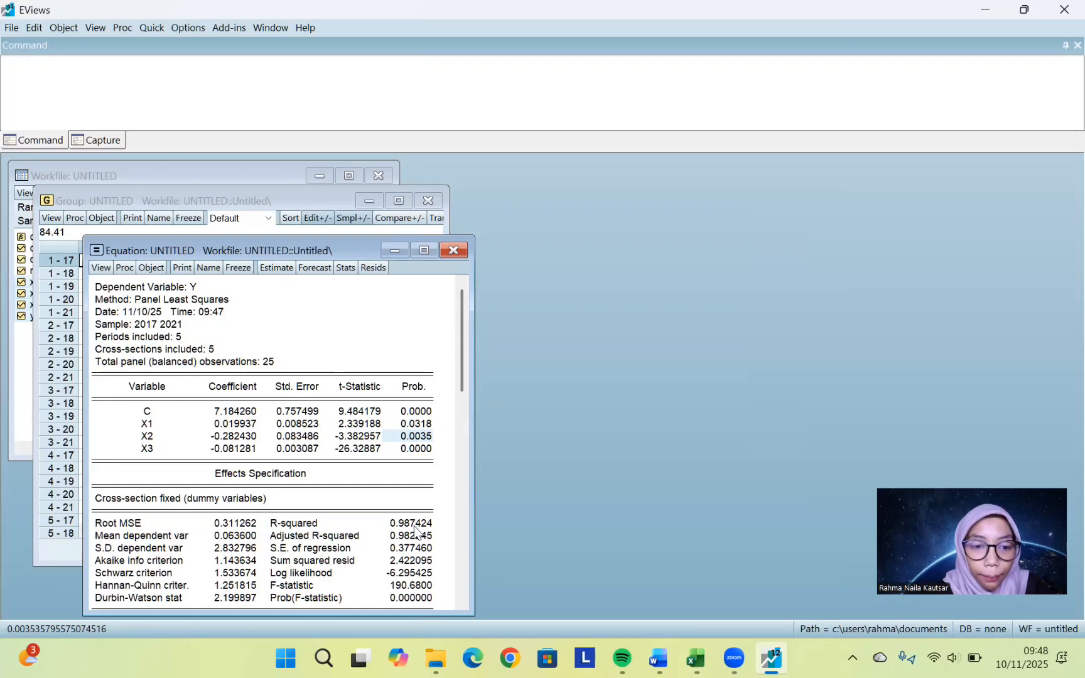
left_click(409, 599)
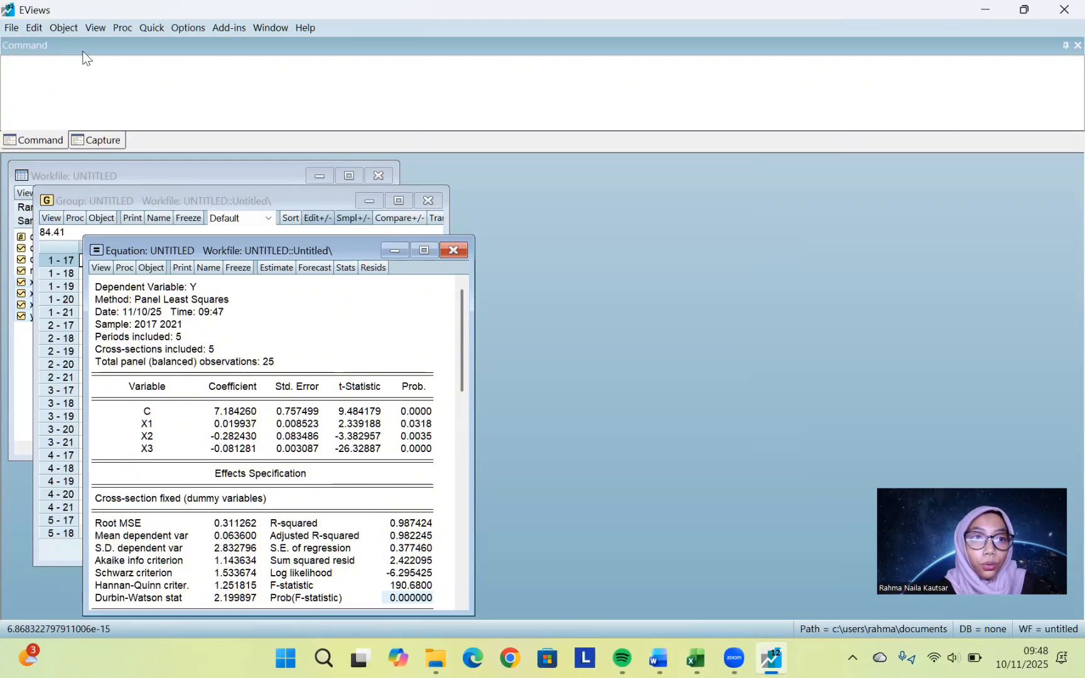
Run the Redundant Fixed Effects - Likelihood Ratio test on the equation and check the Cross-section Chi-square probability
left_click(94, 28)
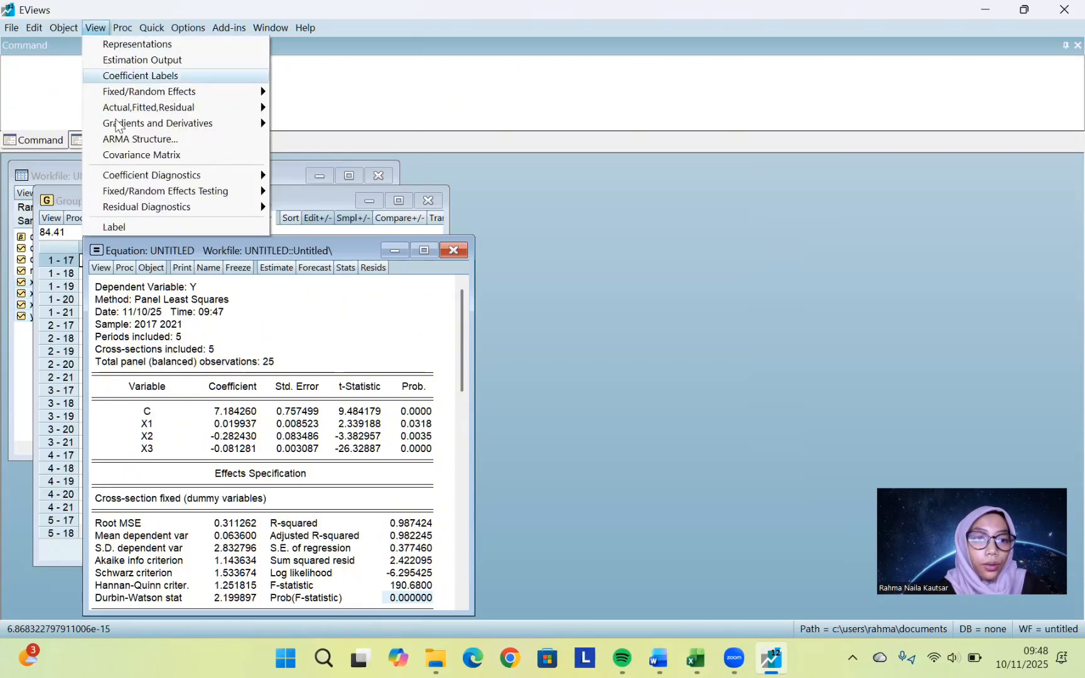
mouse_move(147, 191)
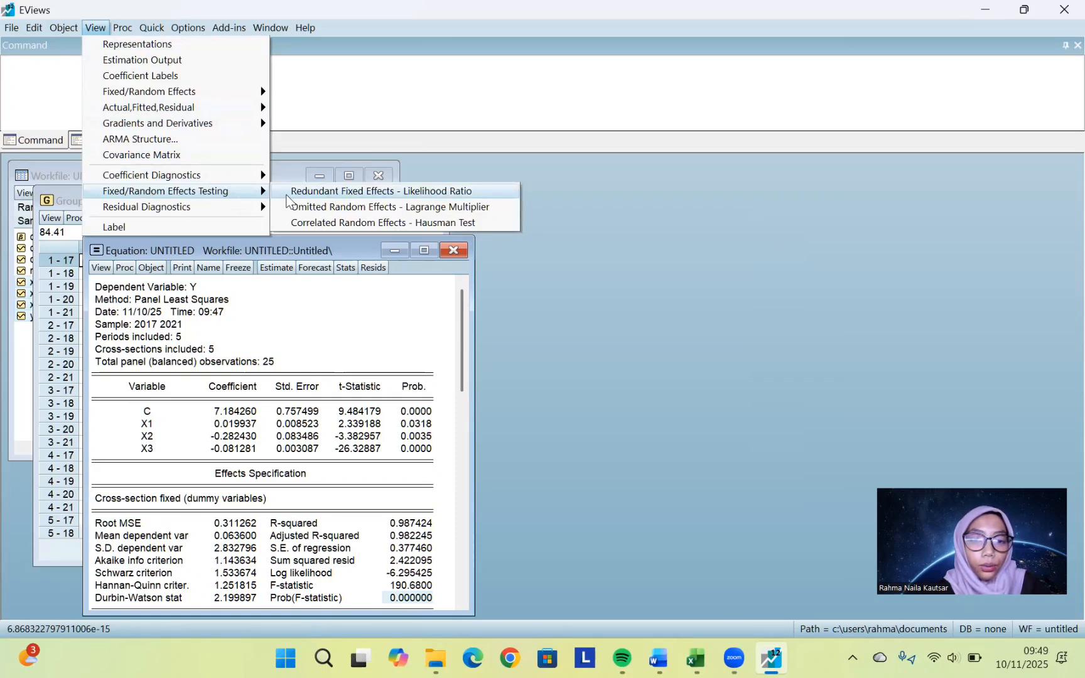
left_click(289, 193)
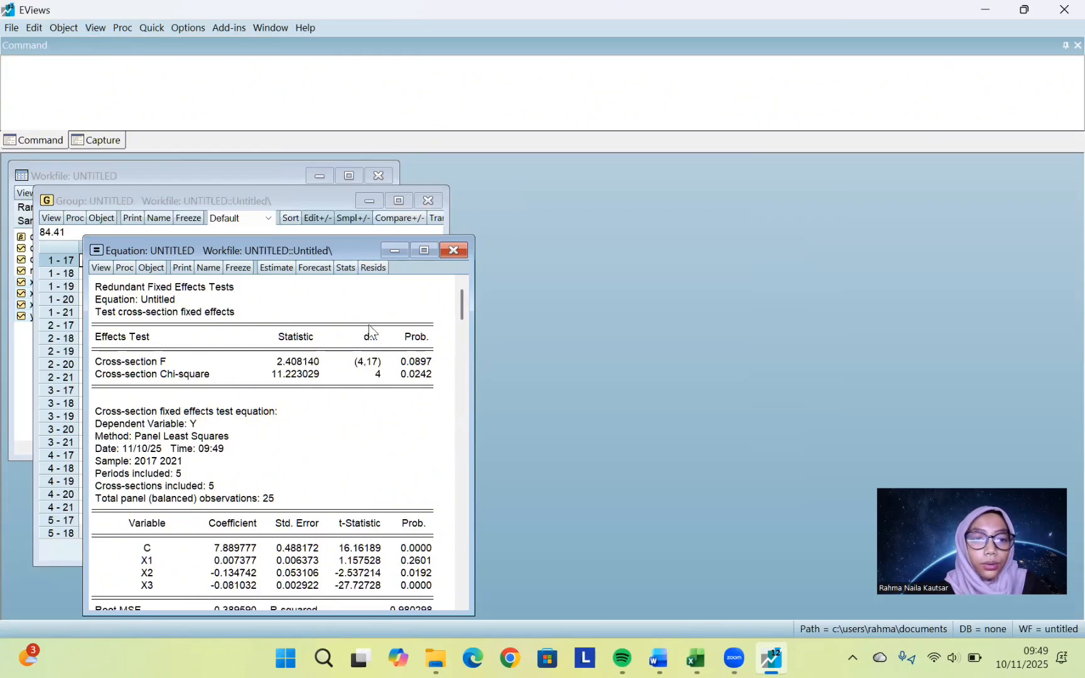
left_click_drag(97, 288, 348, 393)
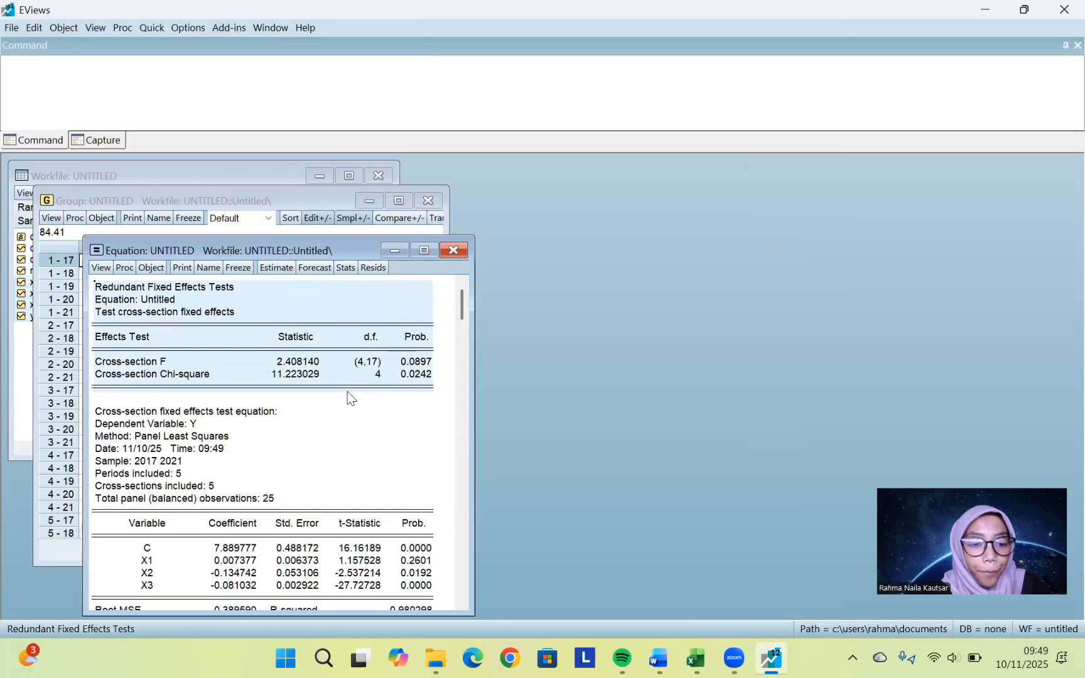
left_click(348, 393)
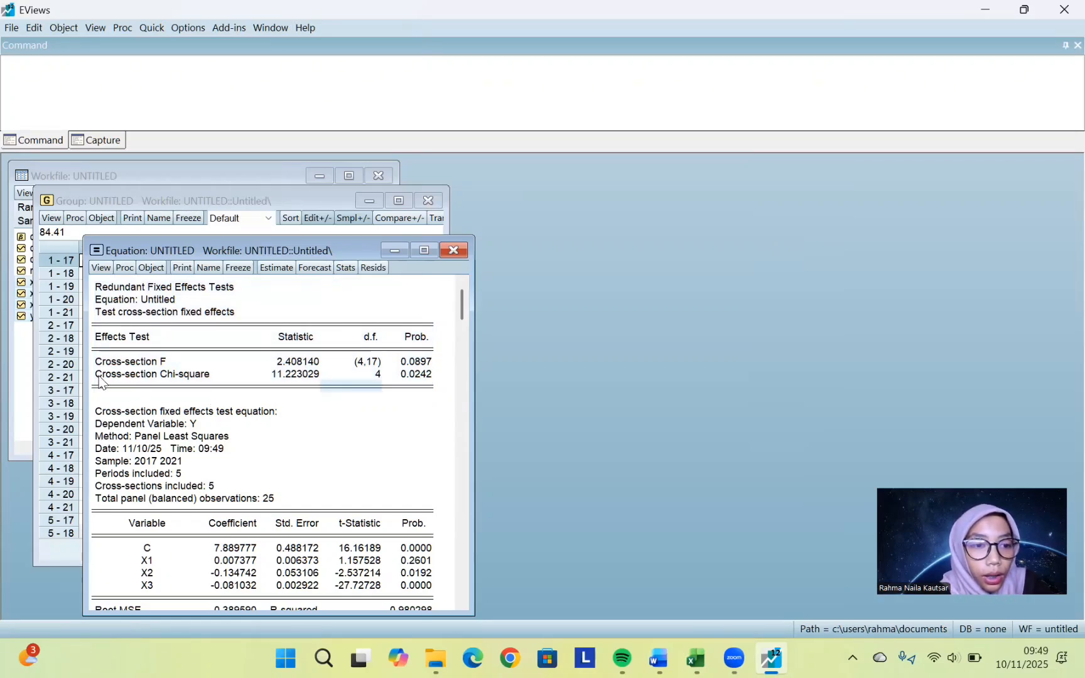
left_click_drag(99, 380, 403, 379)
left_click(404, 379)
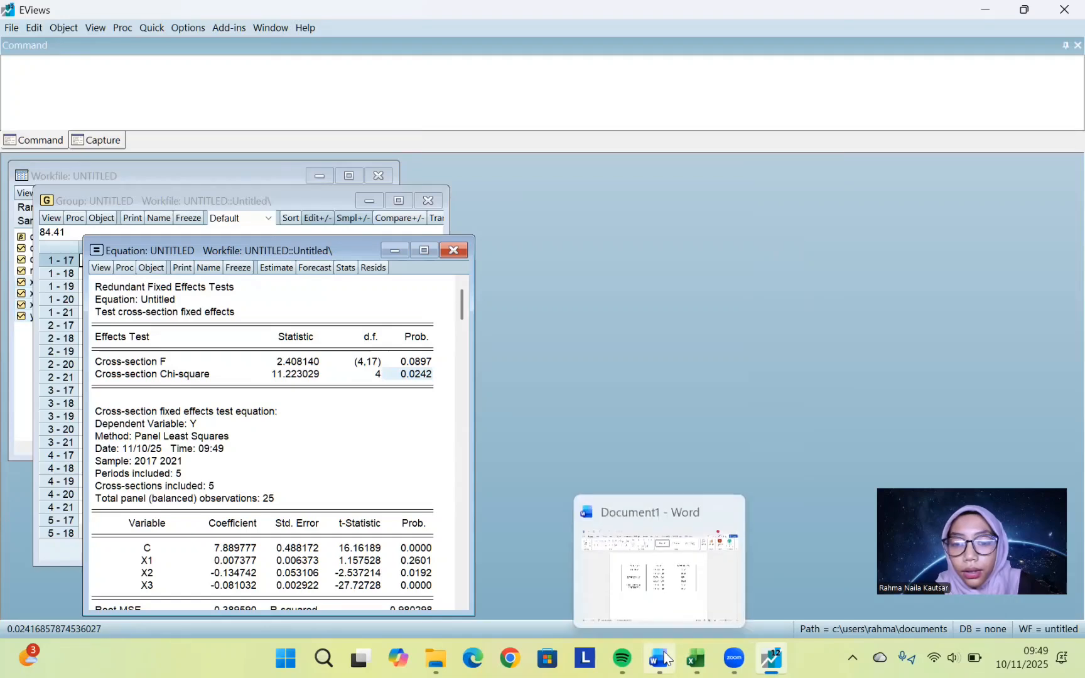
Switch to the Word document and read the UJI CHOW decision rules for probabilities above and below 0,05
left_click(653, 553)
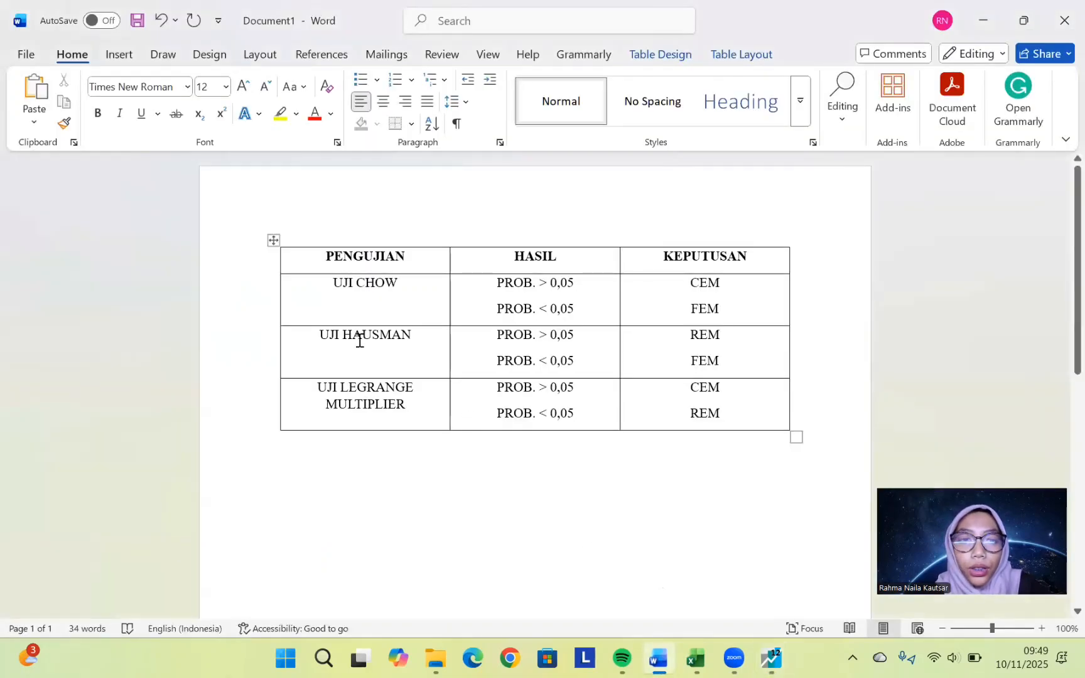
left_click_drag(494, 286, 574, 289)
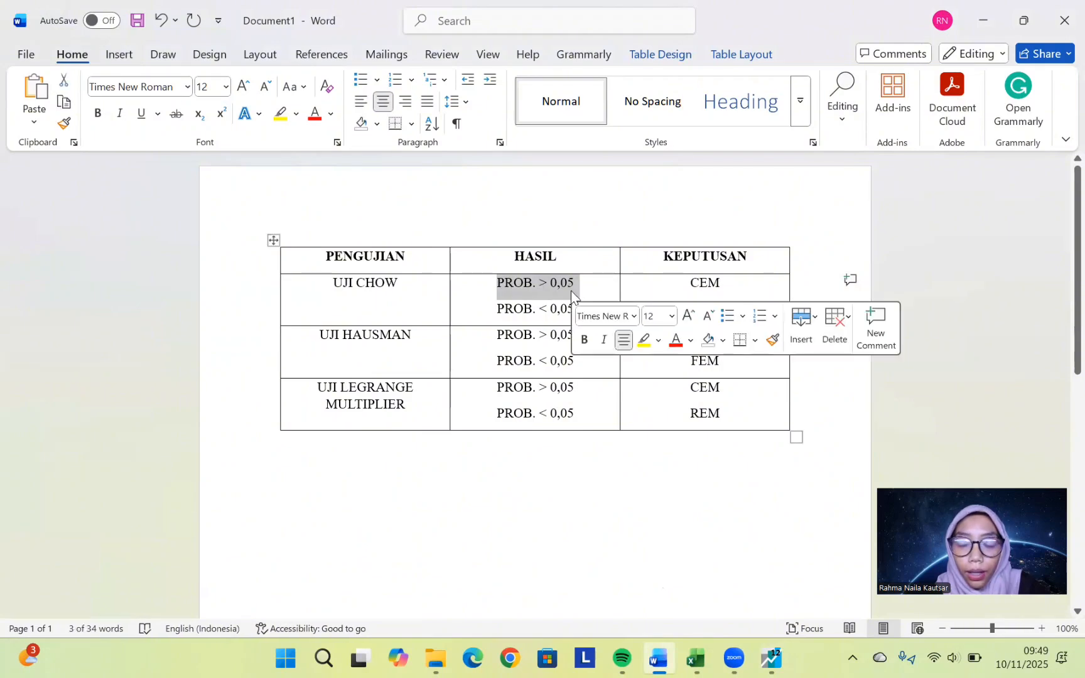
double_click(696, 283)
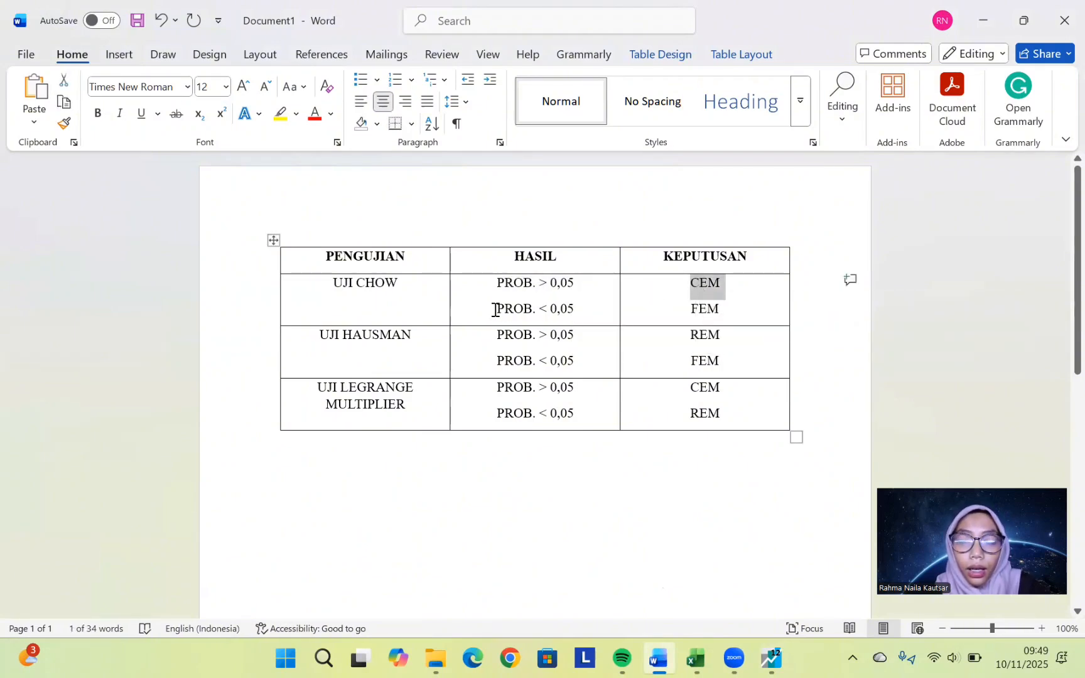
left_click_drag(495, 310, 568, 322)
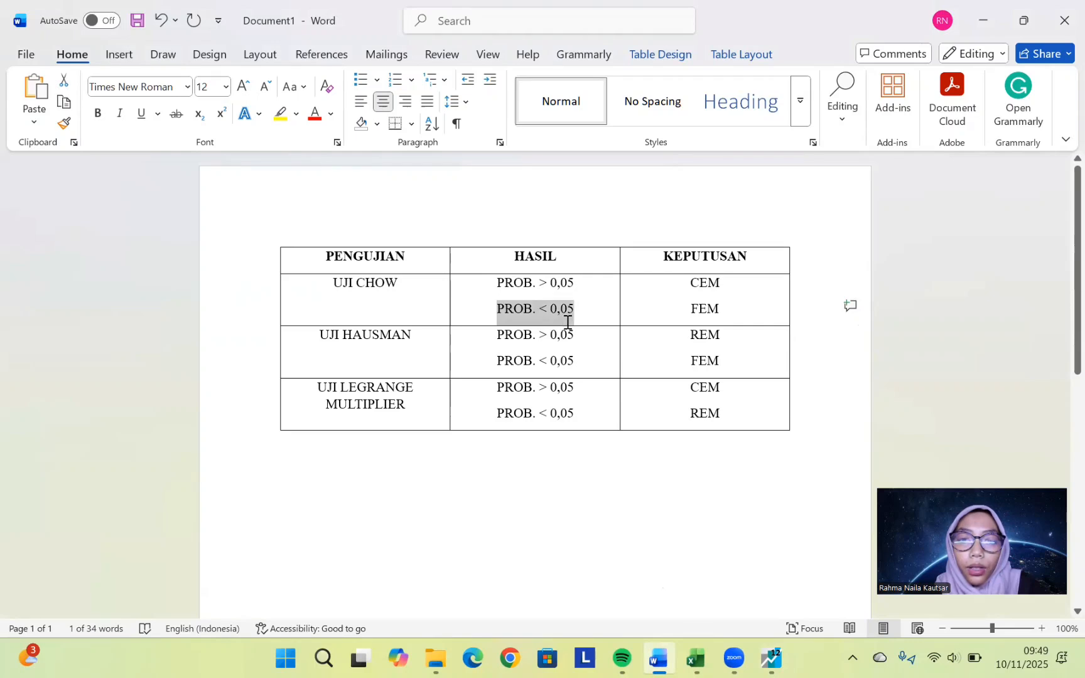
left_click(696, 331)
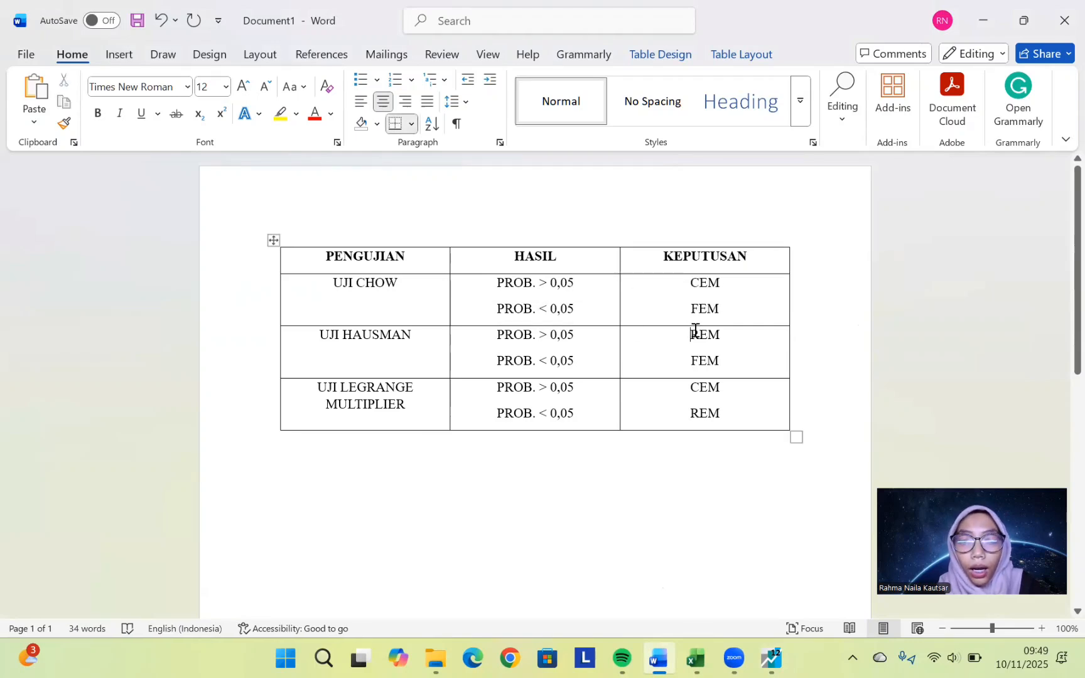
Return to EViews and estimate y c x1 x2 x3 with Random cross-section effects, deleting the previous untitled equation
left_click(779, 657)
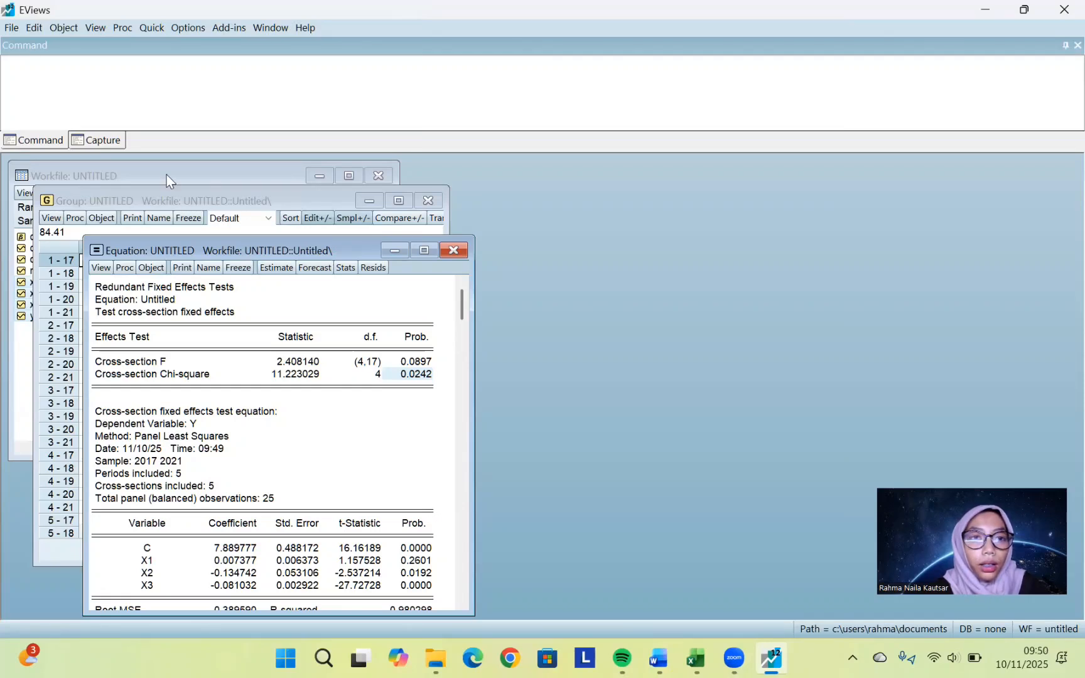
left_click(145, 28)
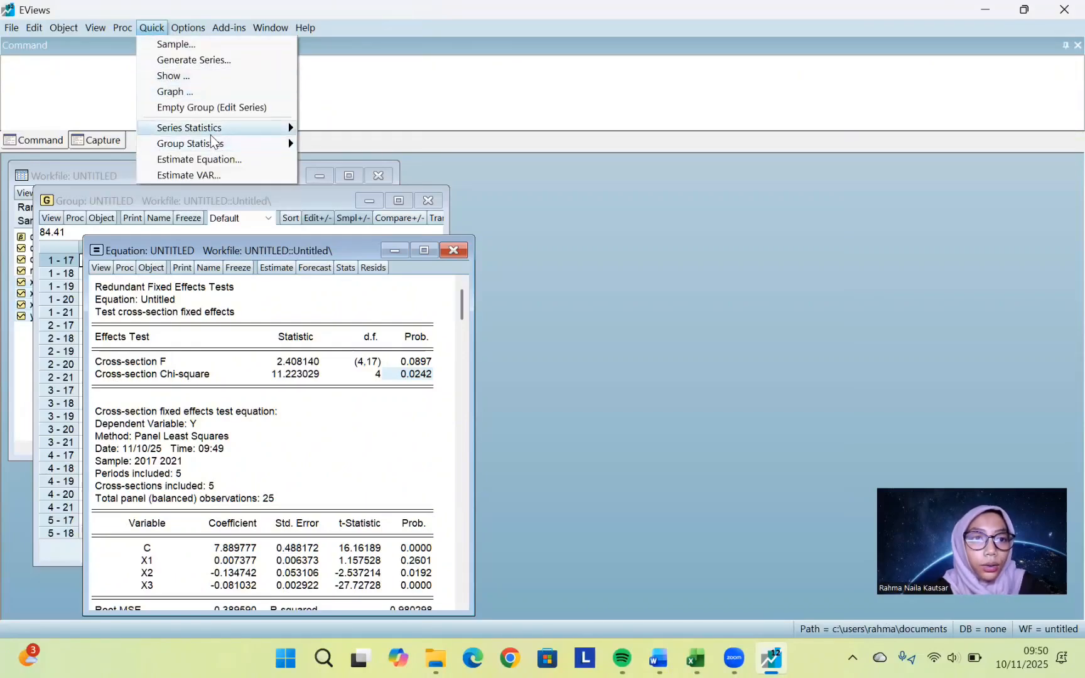
left_click(220, 159)
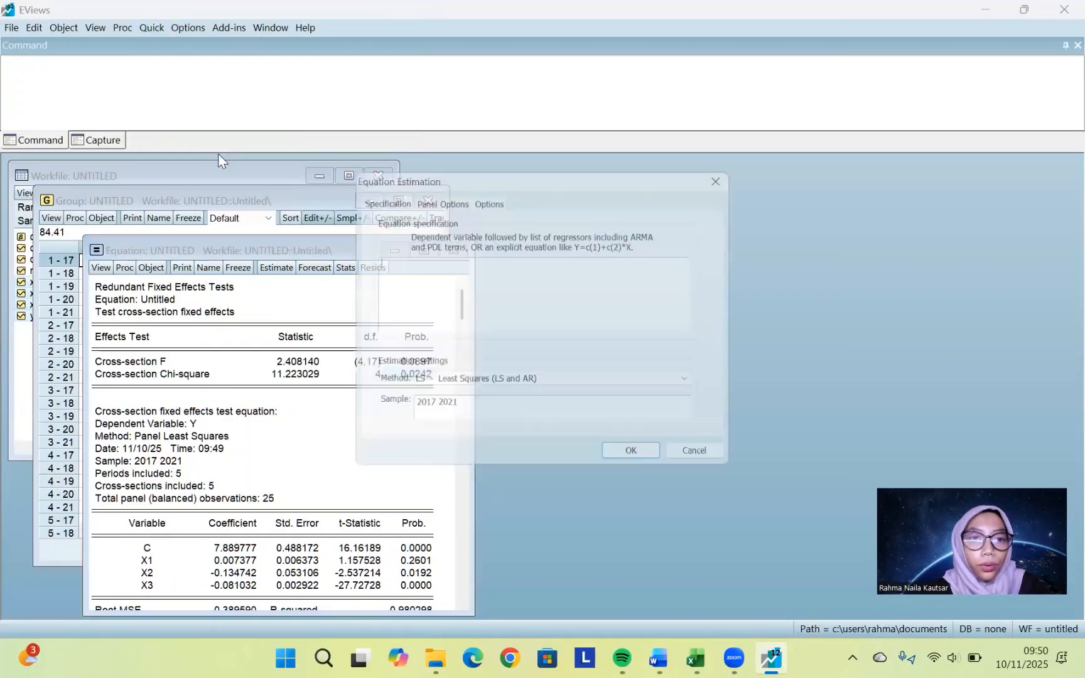
type("y ")
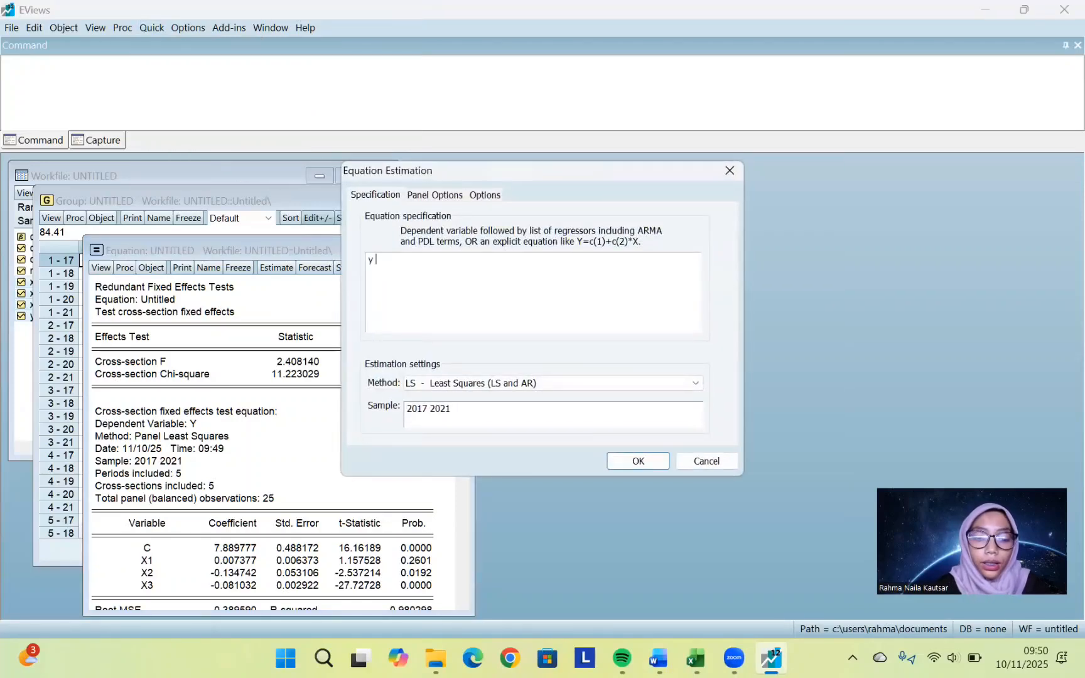
type("c x1")
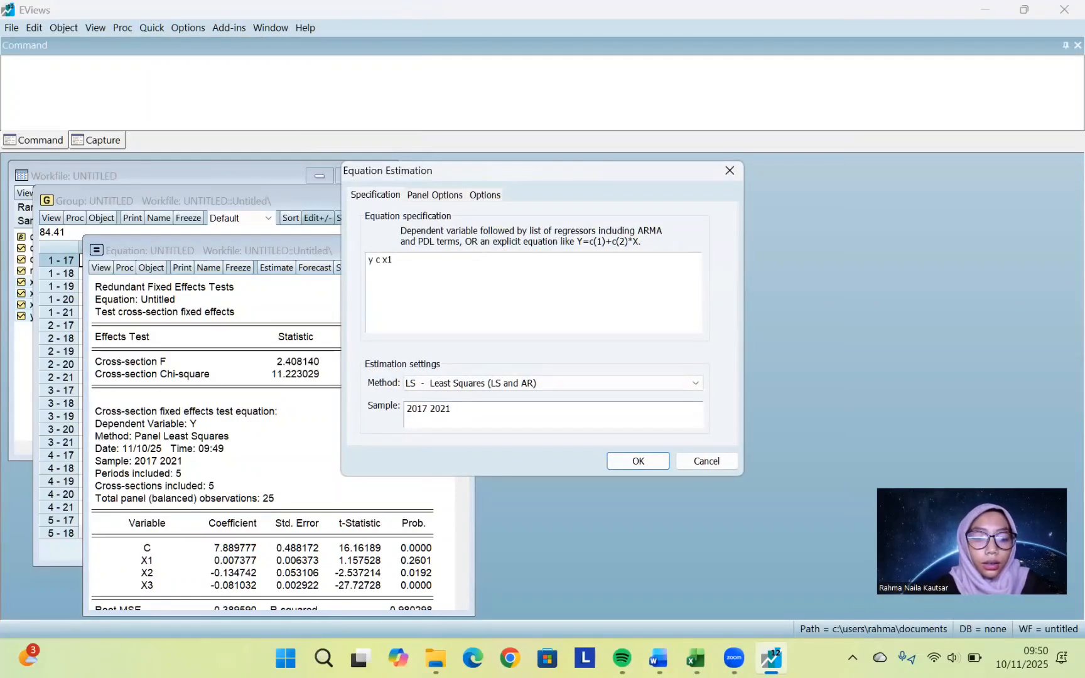
type(" x2 x3")
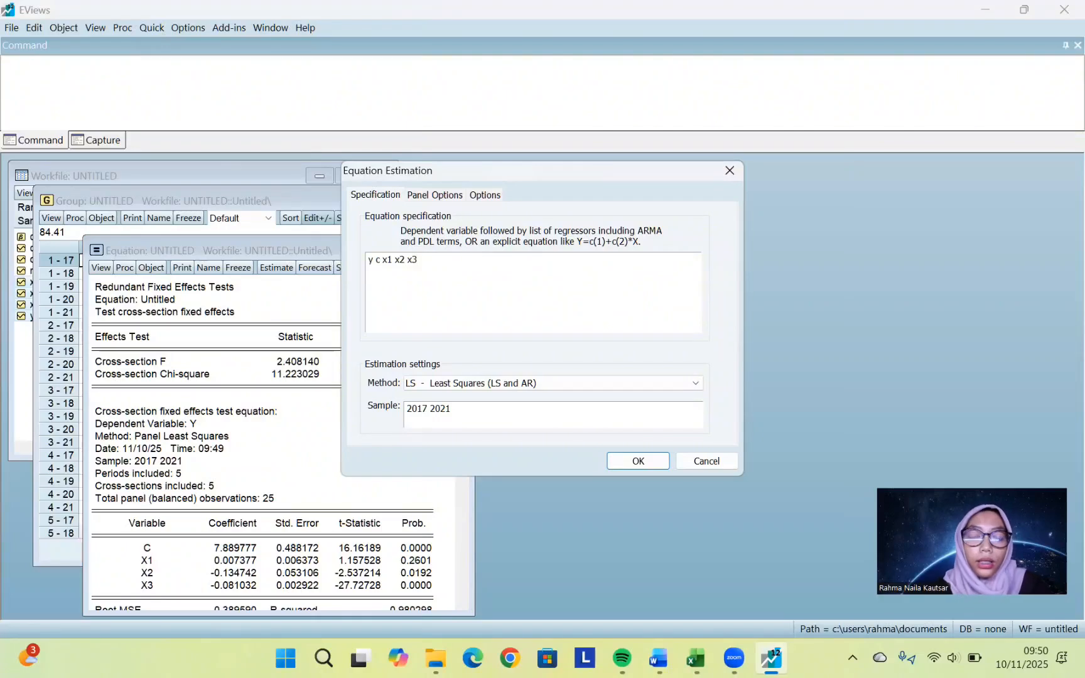
left_click(432, 195)
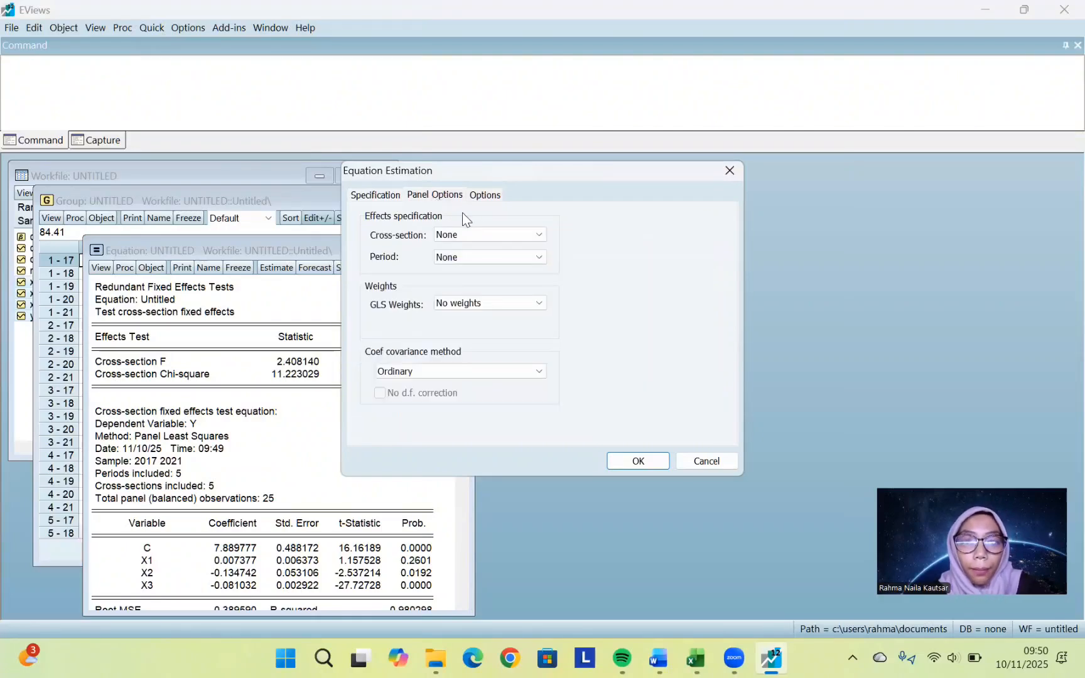
left_click(497, 235)
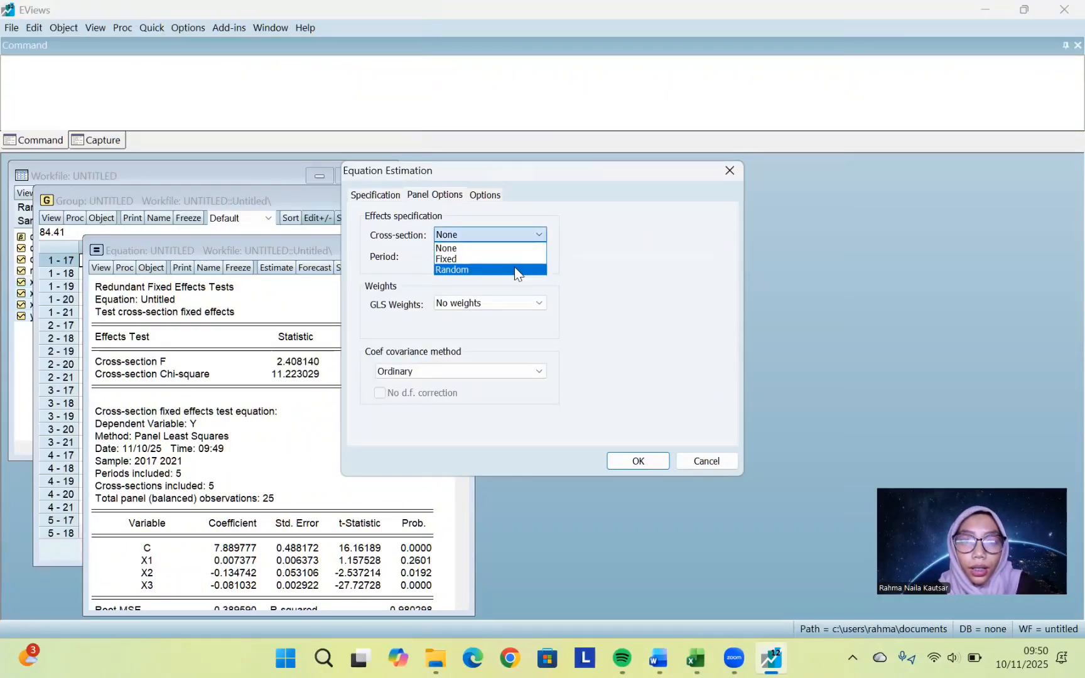
left_click(514, 269)
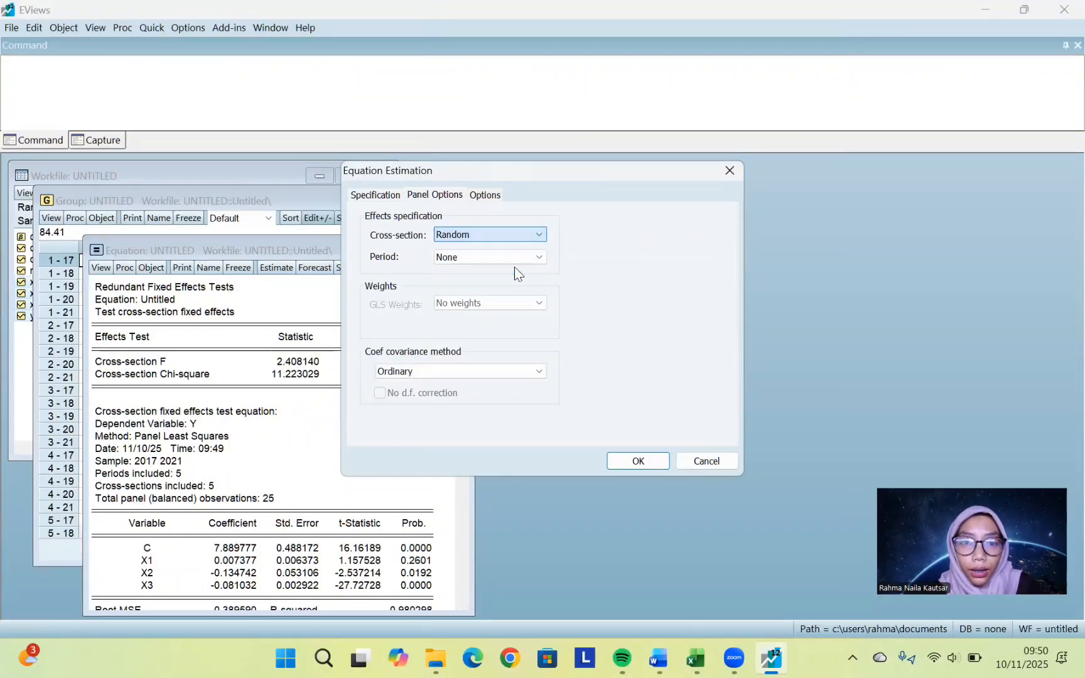
left_click(638, 461)
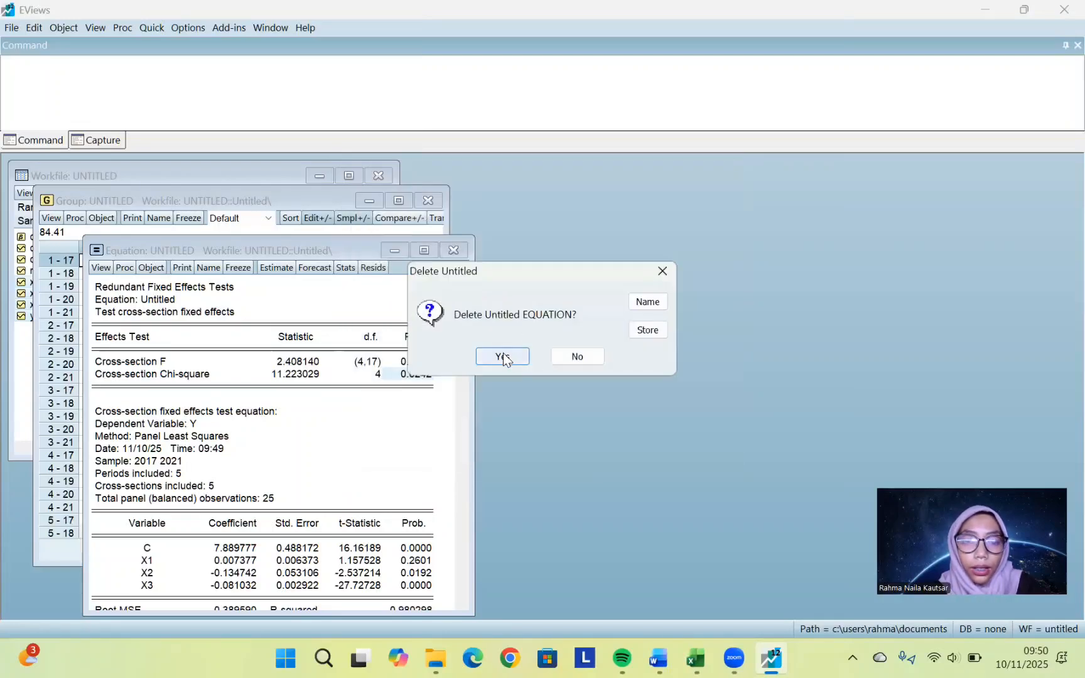
left_click(503, 356)
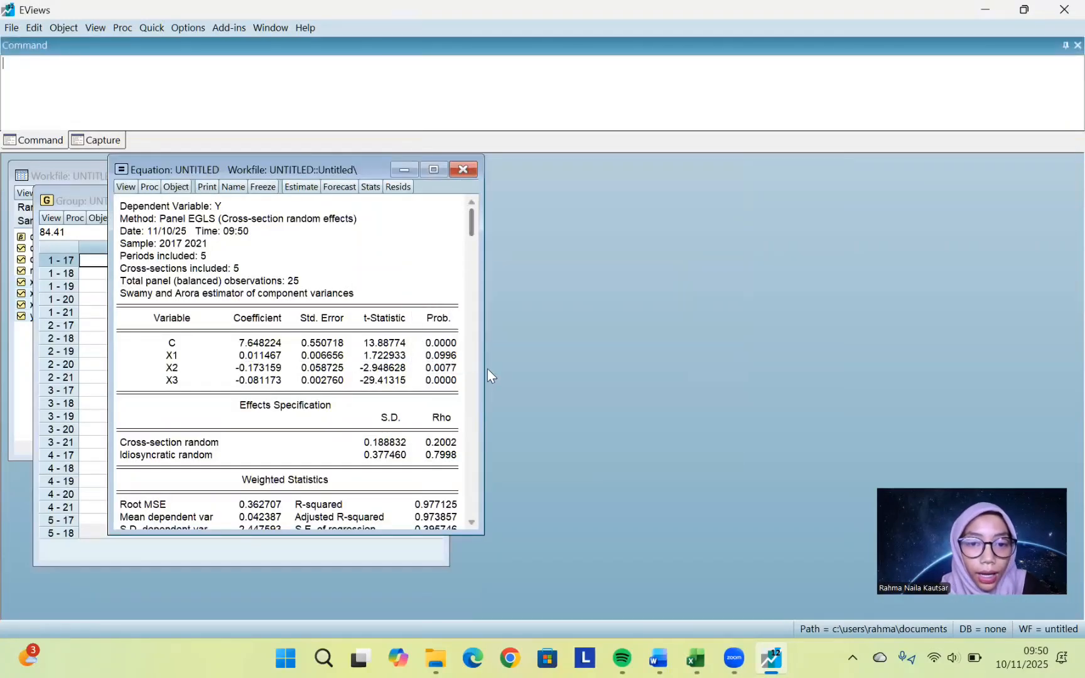
Widen the equation window and run the Correlated Random Effects - Hausman Test on the random-effects equation
left_click_drag(480, 369, 539, 369)
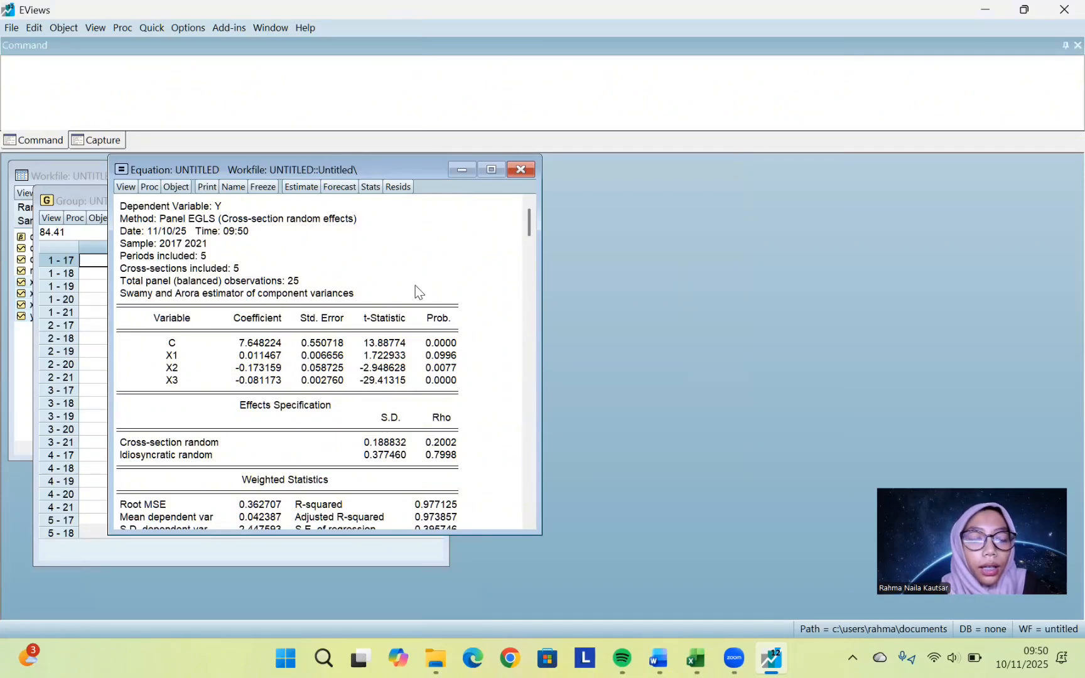
left_click(95, 27)
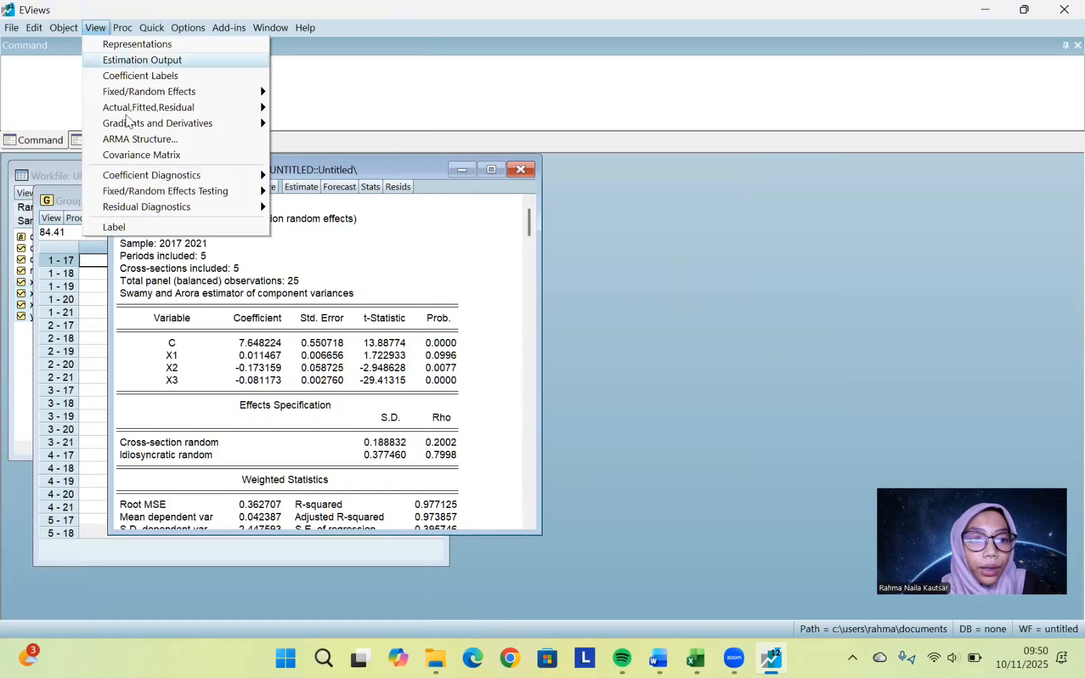
mouse_move(179, 194)
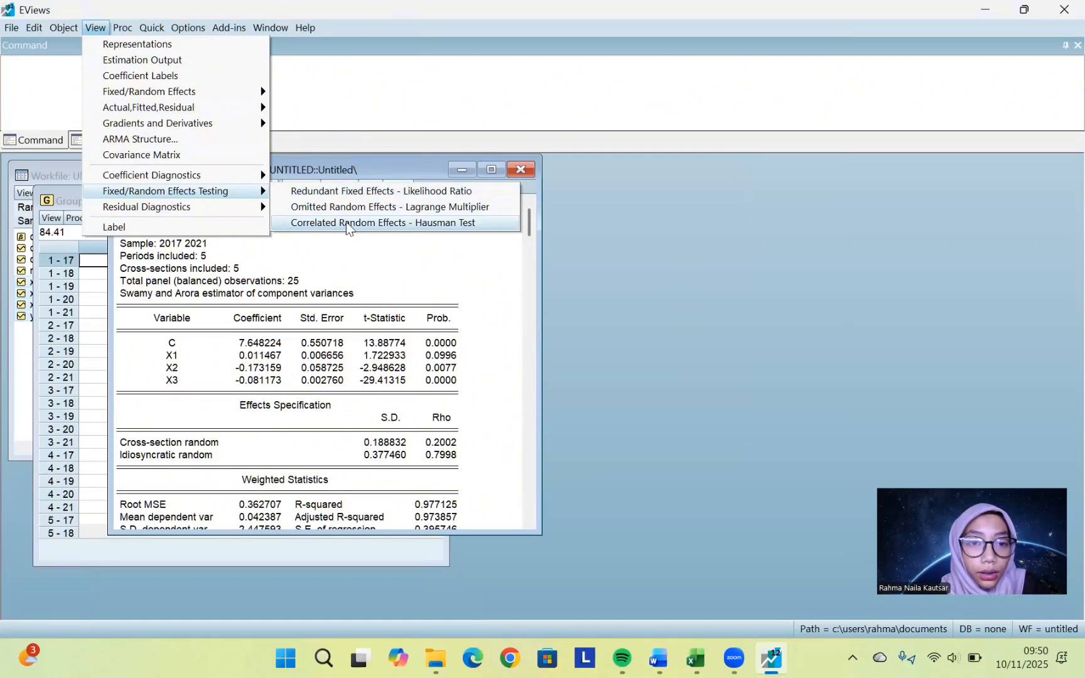
left_click(381, 227)
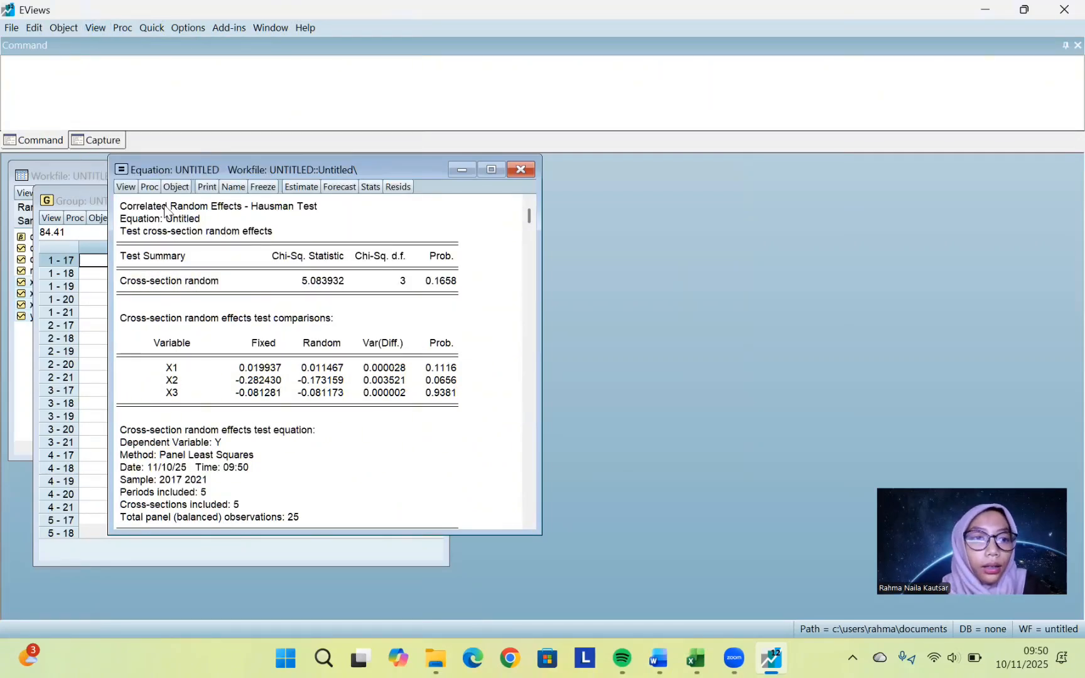
Examine the Hausman test summary, checking the probability in the Cross-section random row
left_click(125, 210)
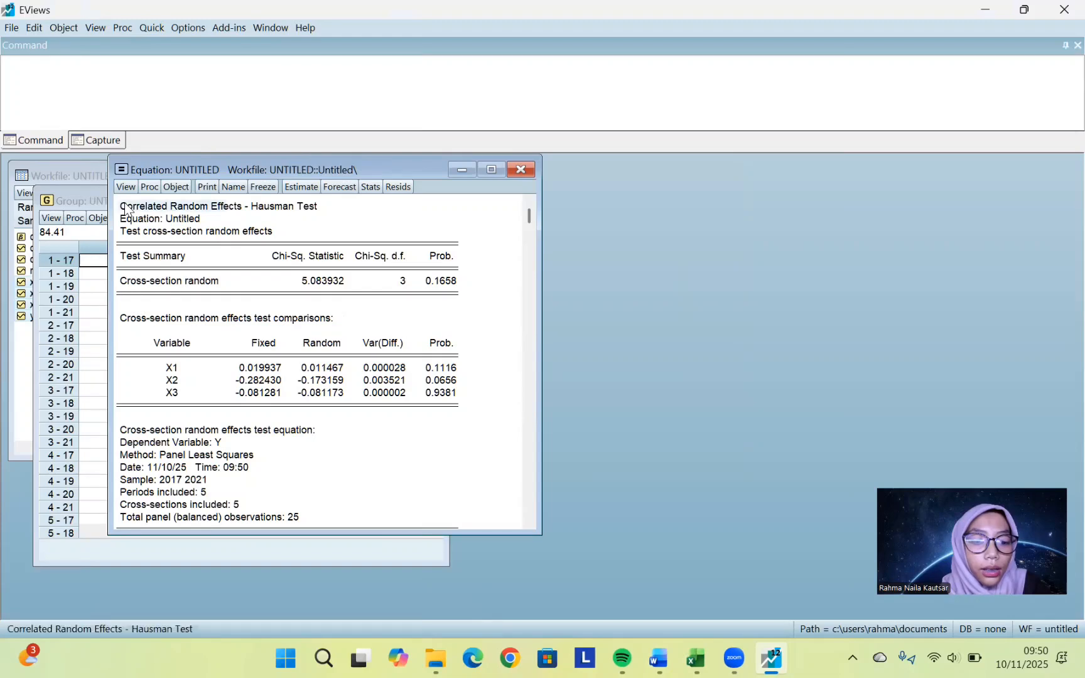
left_click_drag(125, 210, 477, 293)
left_click(483, 327)
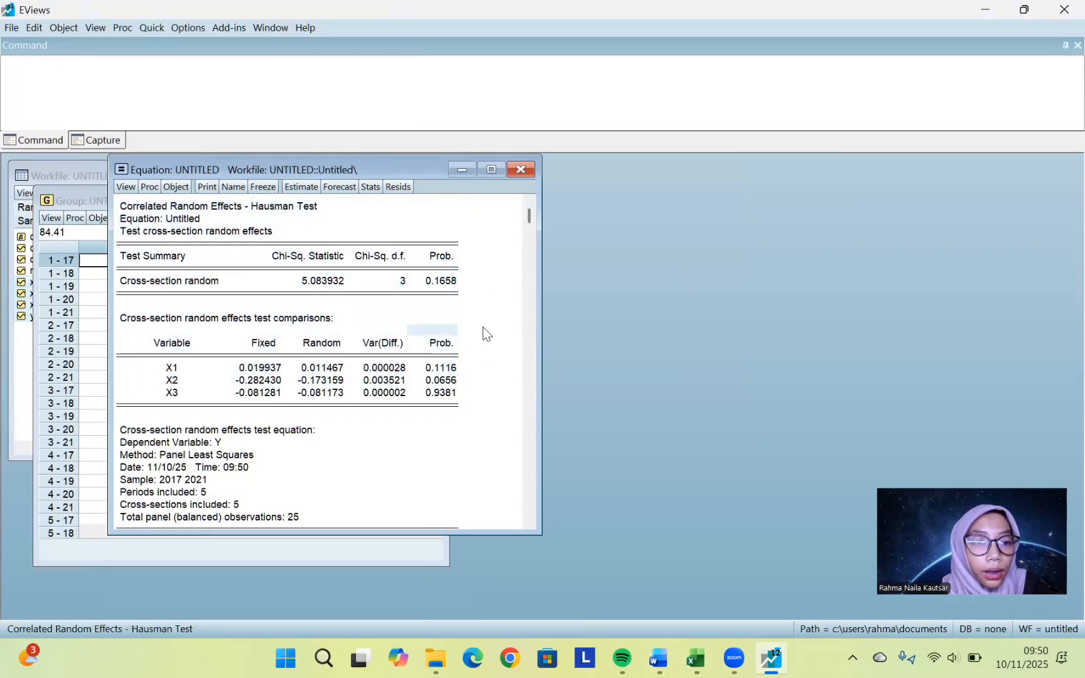
left_click_drag(129, 280, 433, 301)
left_click(435, 296)
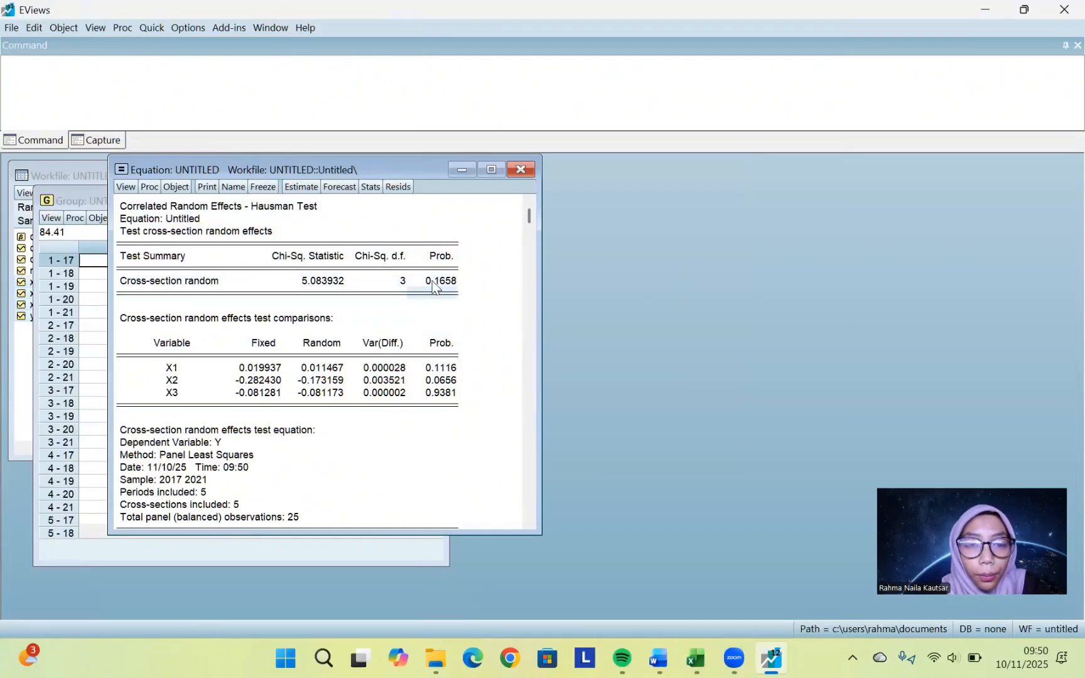
left_click(434, 286)
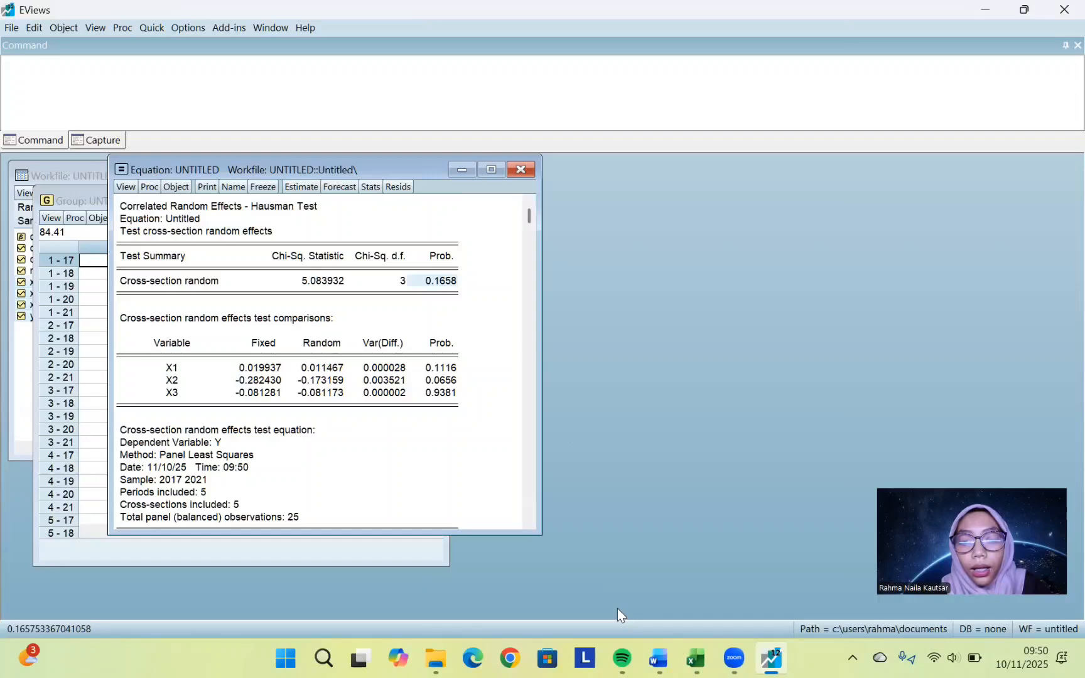
Switch to the Word document and read the UJI HAUSMAN decision rules for probabilities above and below 0,05
left_click(695, 658)
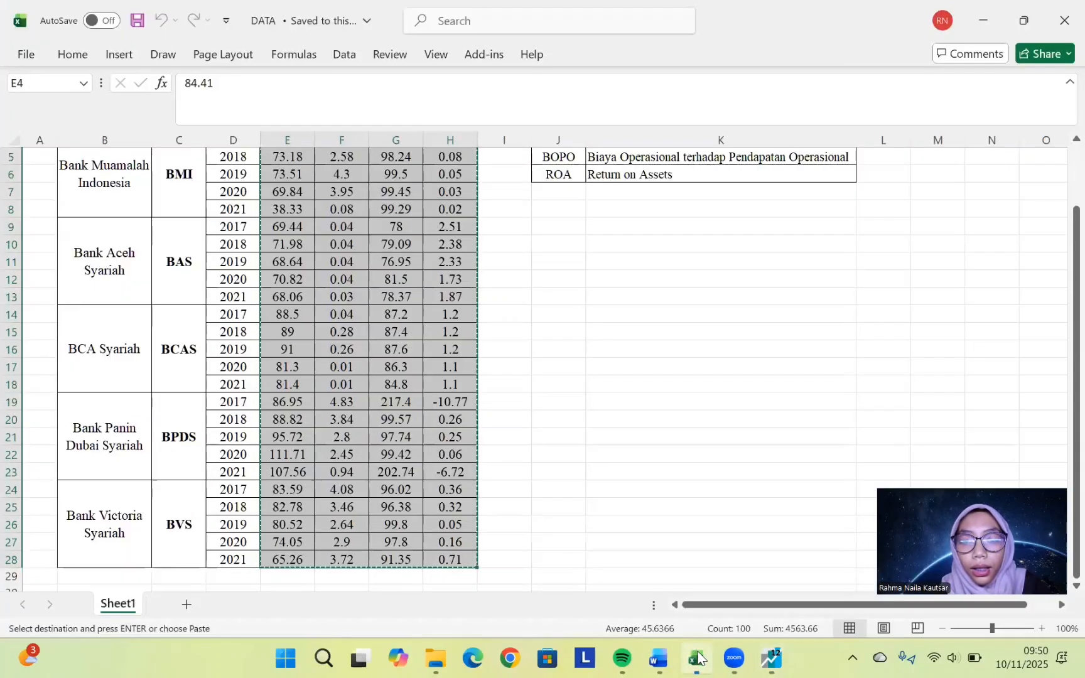
left_click(658, 659)
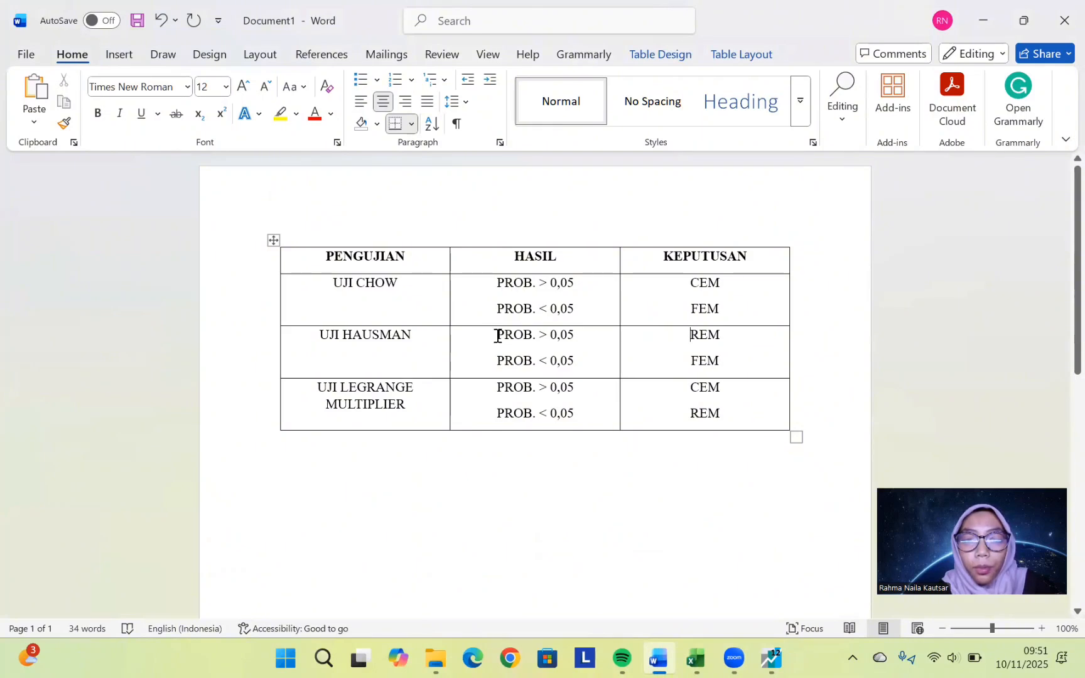
left_click_drag(496, 335, 570, 340)
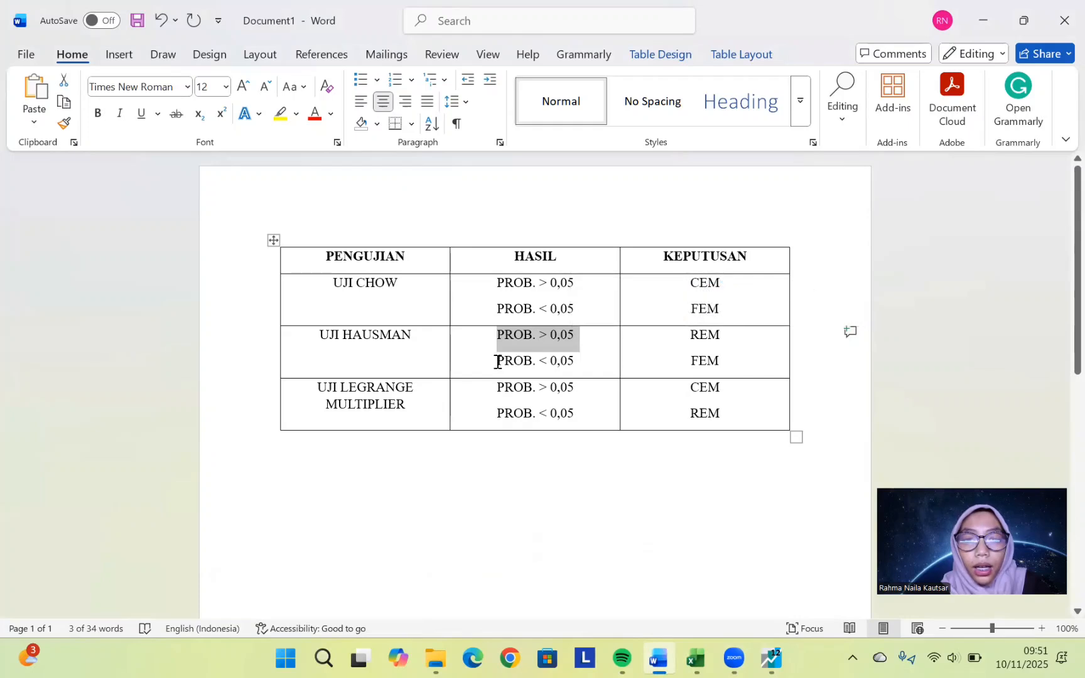
left_click_drag(498, 361, 569, 371)
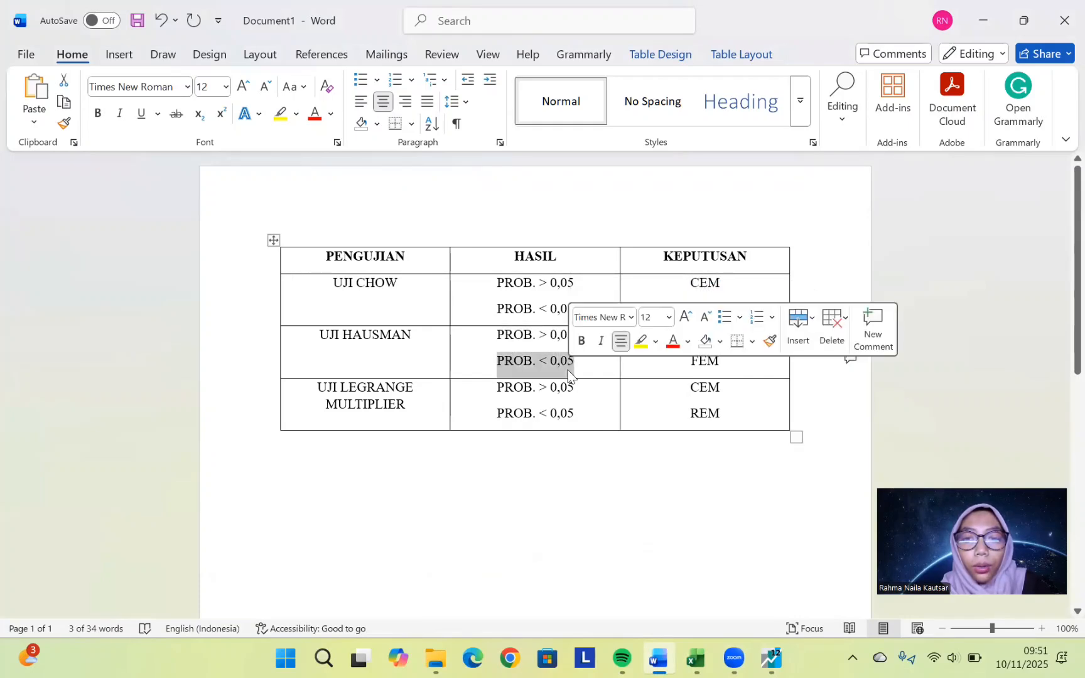
left_click(691, 375)
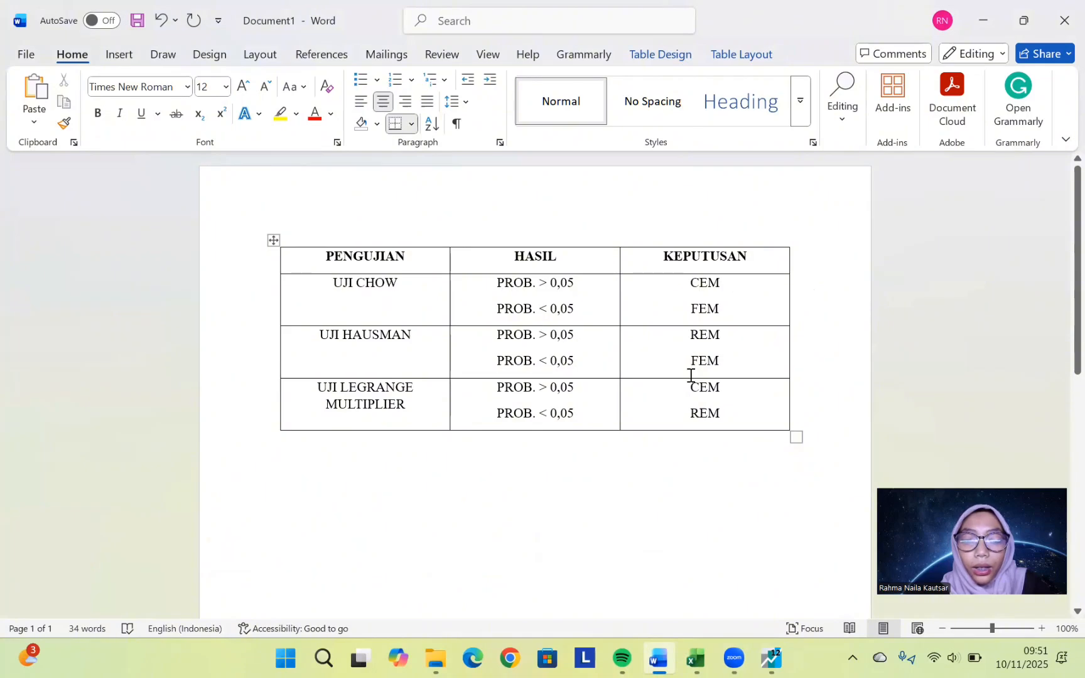
Return to EViews and estimate y c x1 x2 x3 with cross-section and period effects at None, deleting the previous untitled equation
left_click(768, 659)
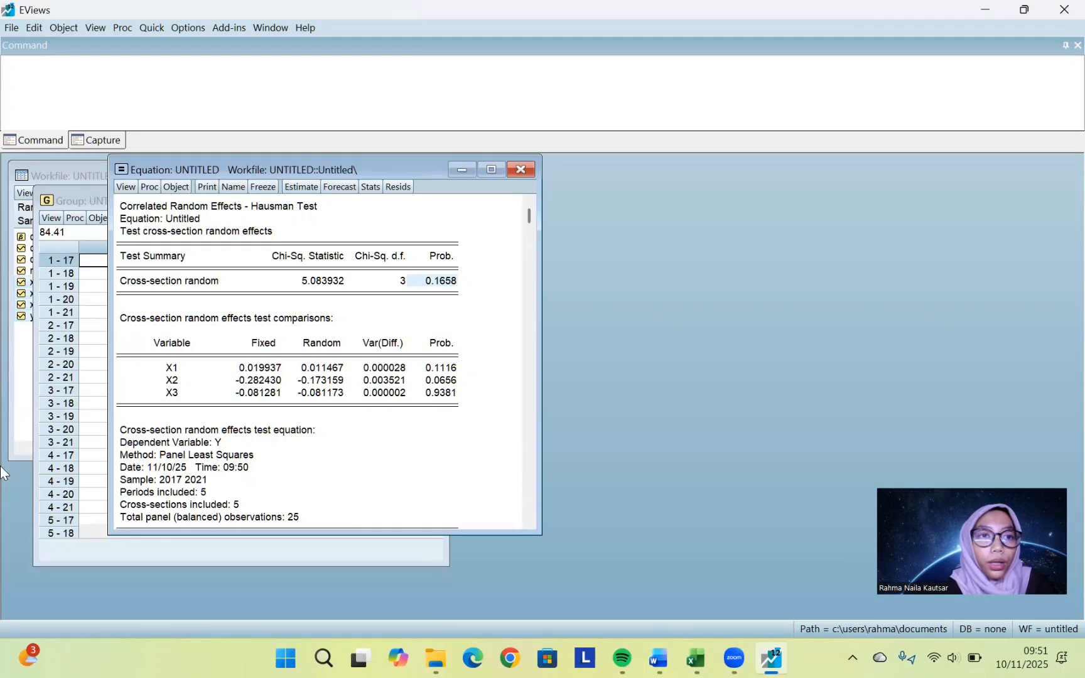
left_click(153, 27)
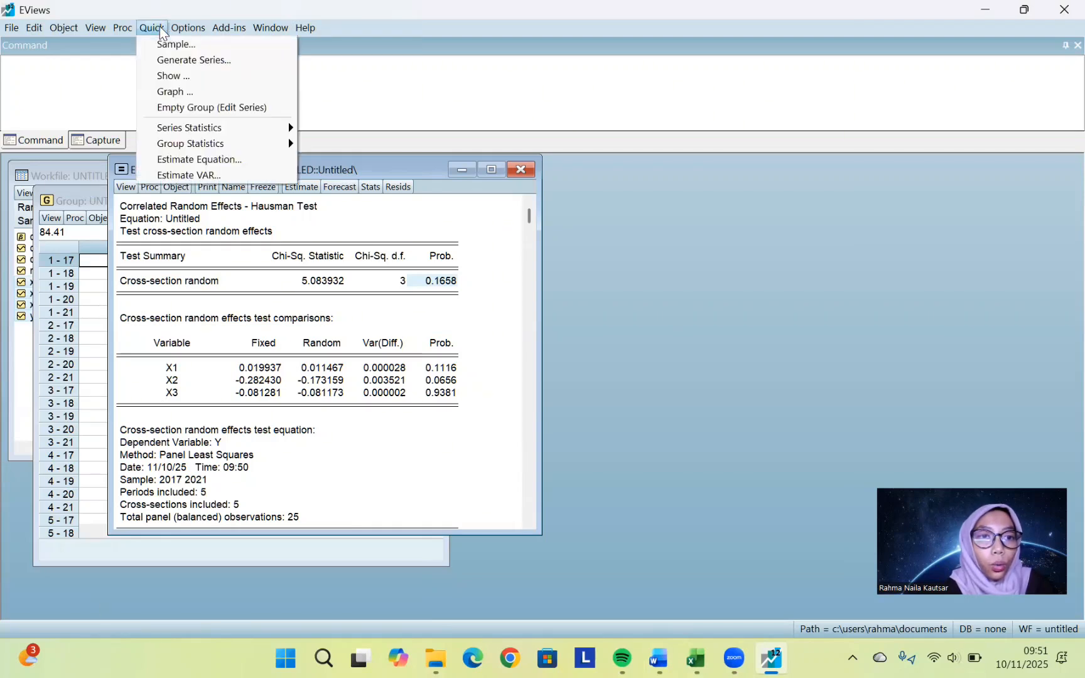
left_click(215, 157)
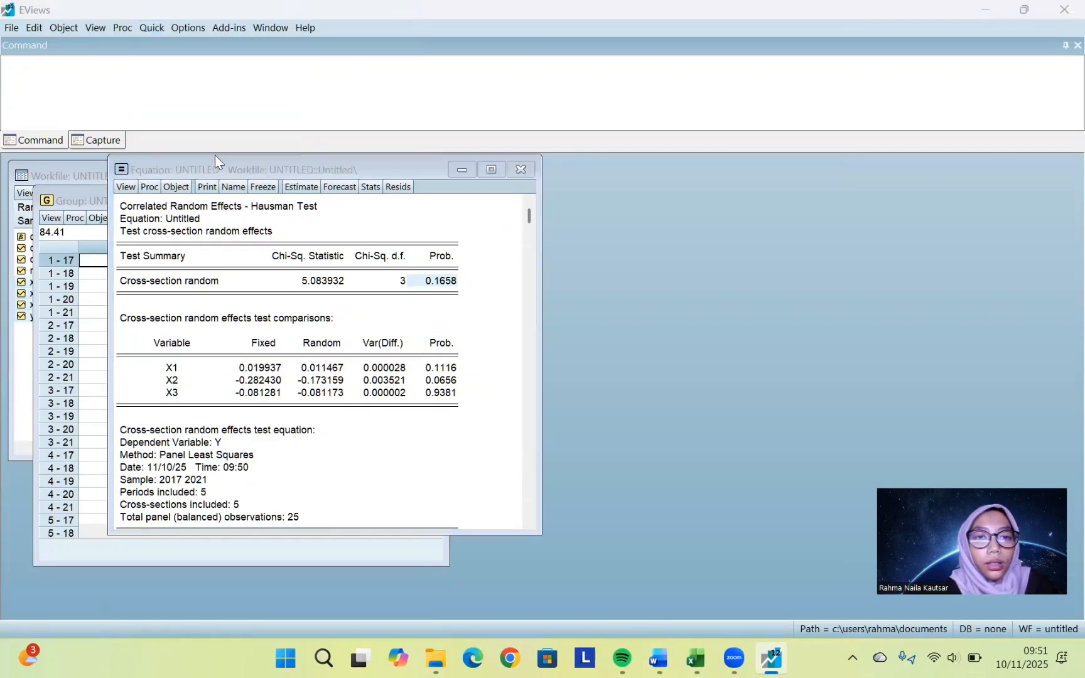
type("y c")
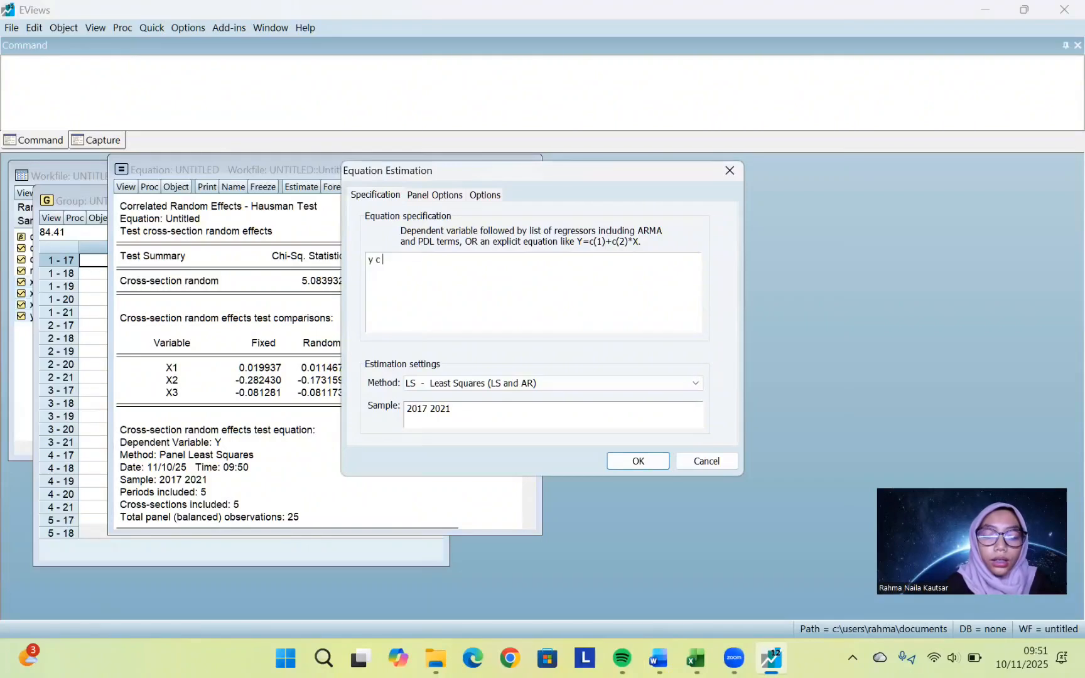
type(" x1 x2 x3")
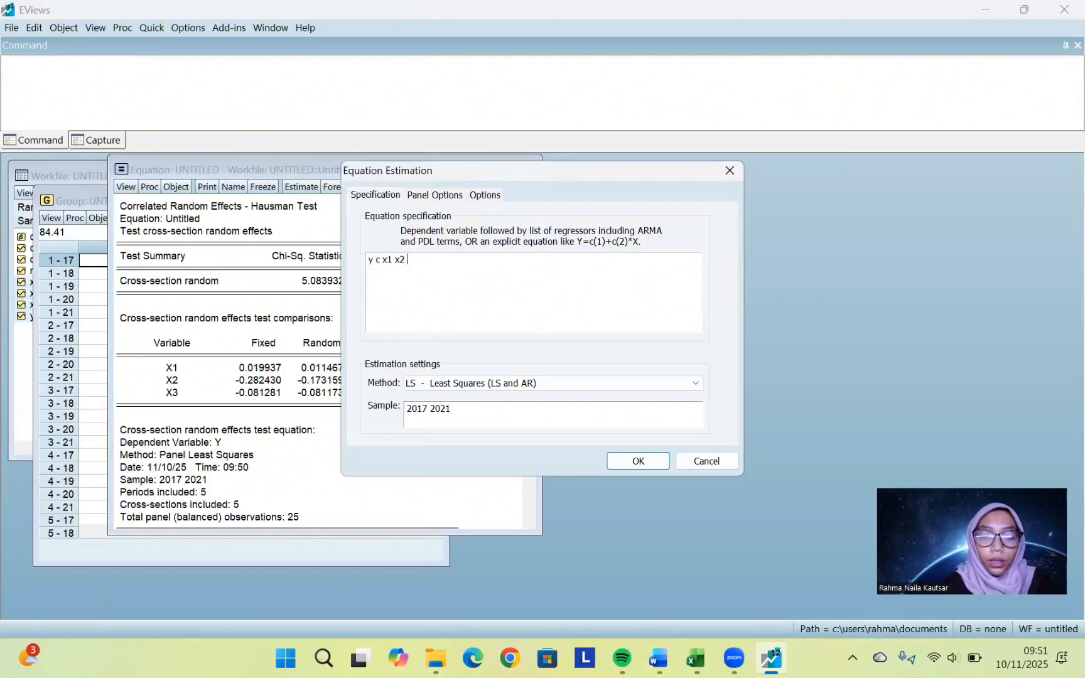
left_click(450, 194)
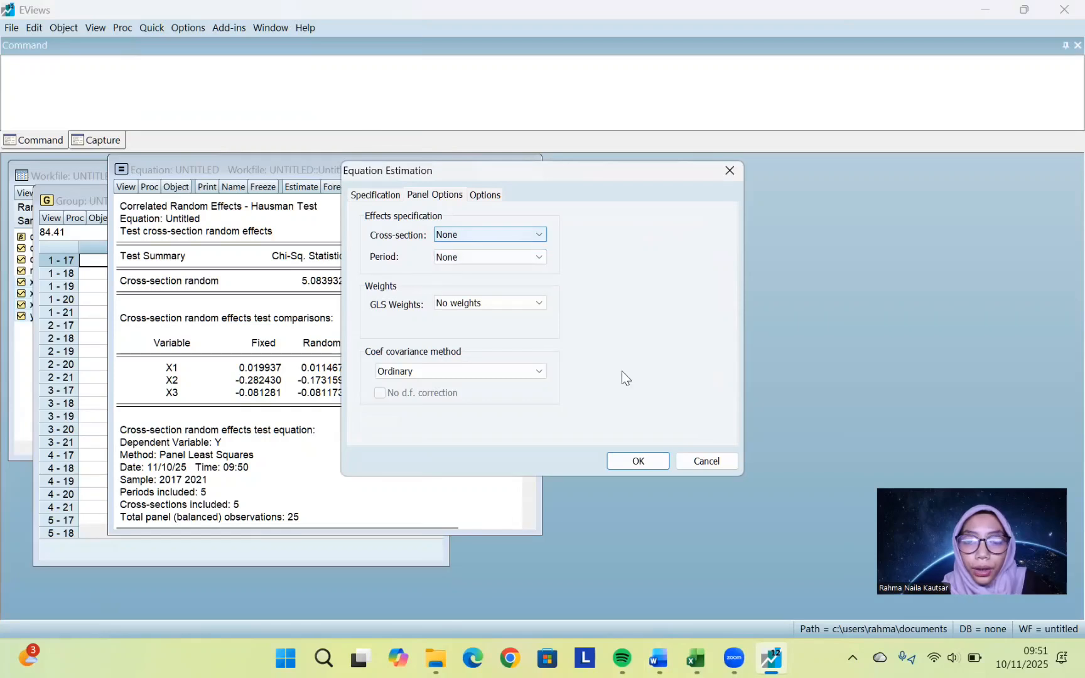
left_click(638, 461)
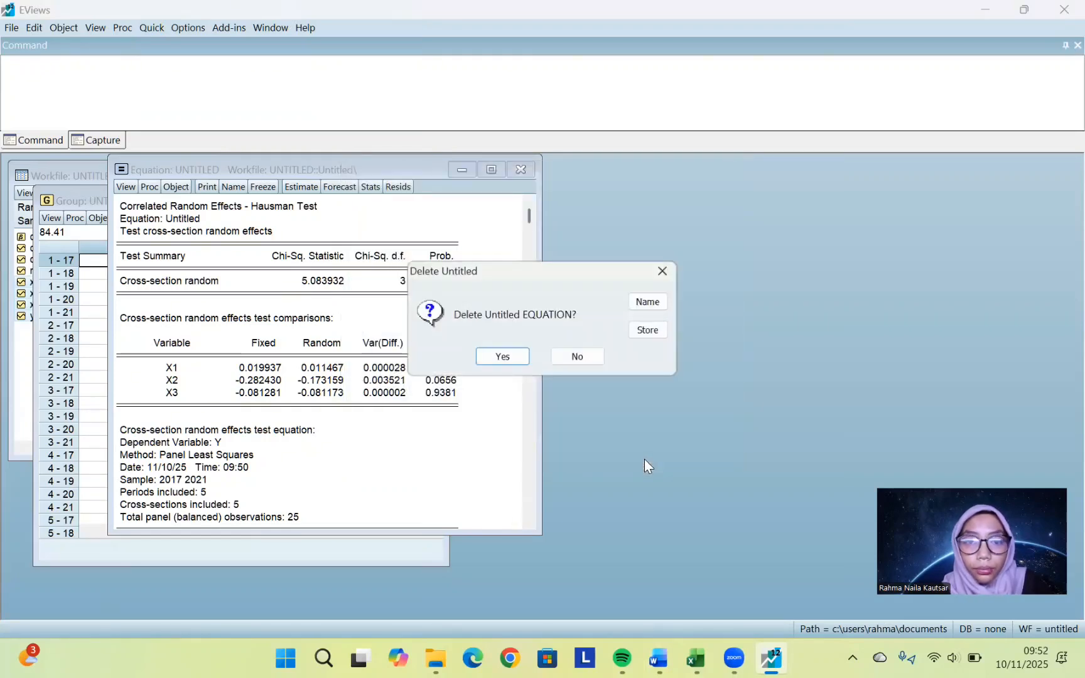
left_click(503, 356)
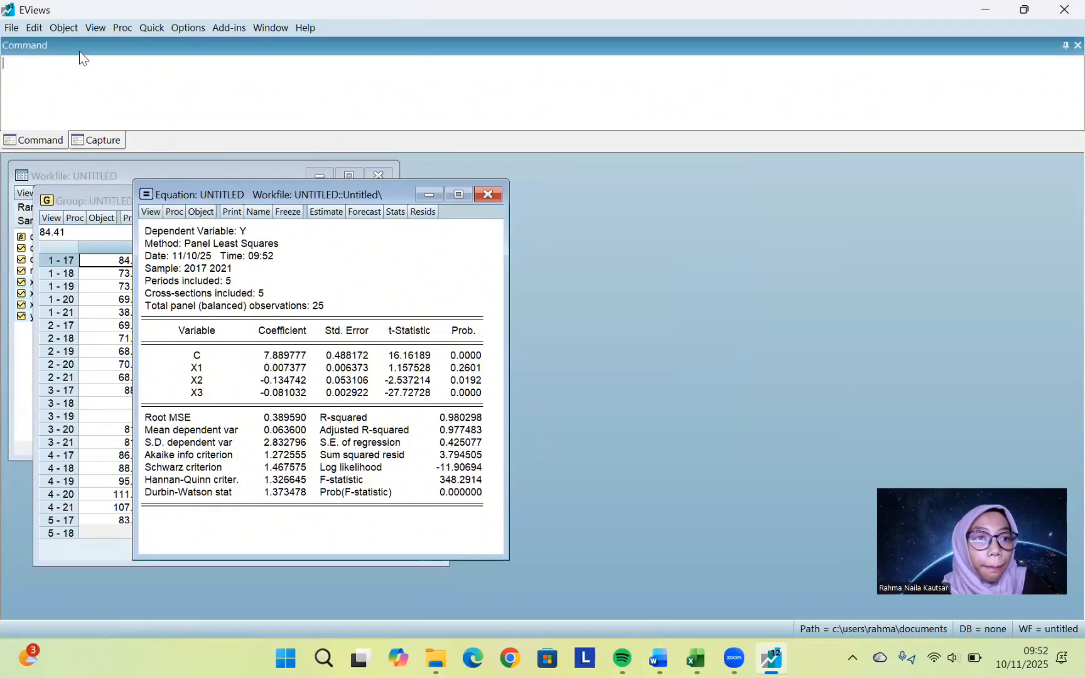
Run the Omitted Random Effects - Lagrange Multiplier test on the common-effects equation
left_click(89, 29)
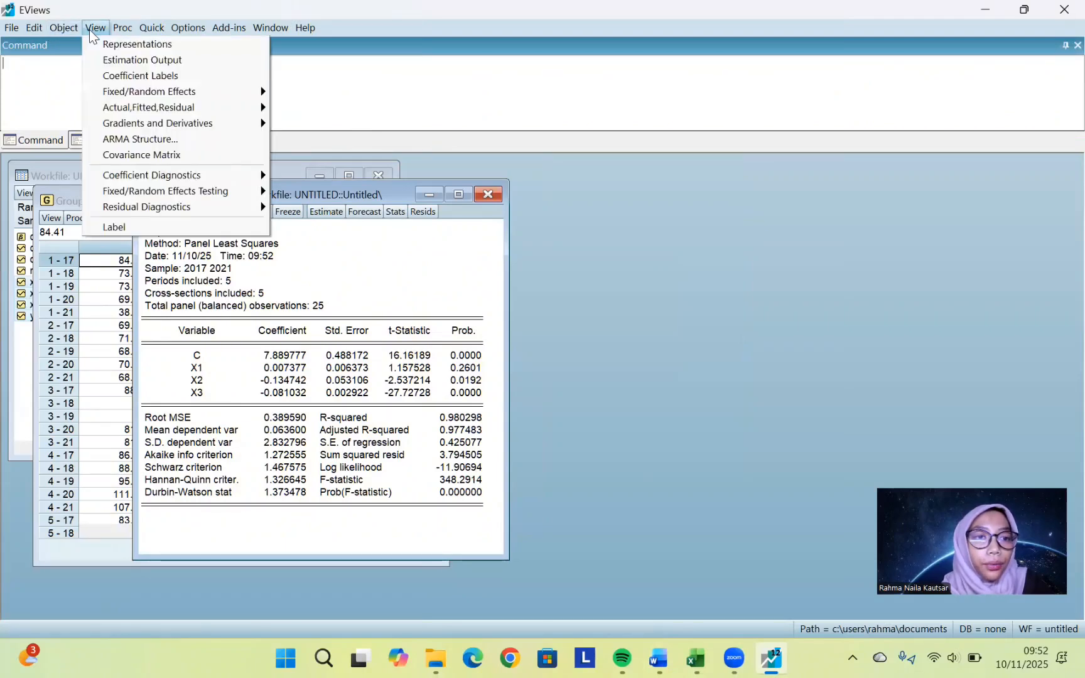
mouse_move(162, 196)
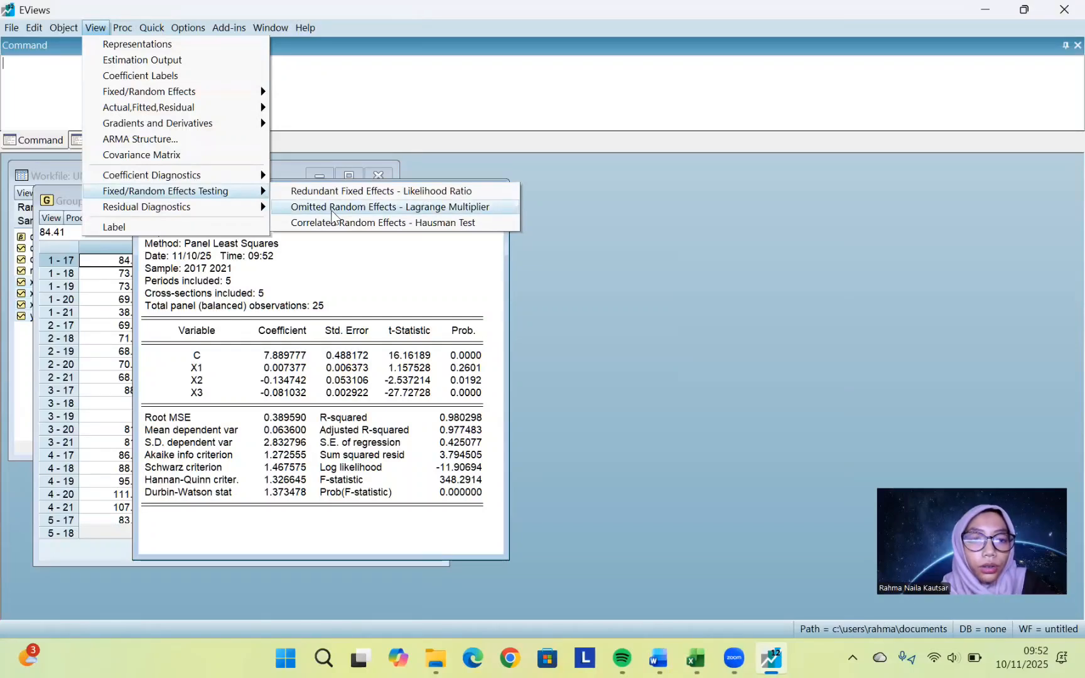
left_click(333, 215)
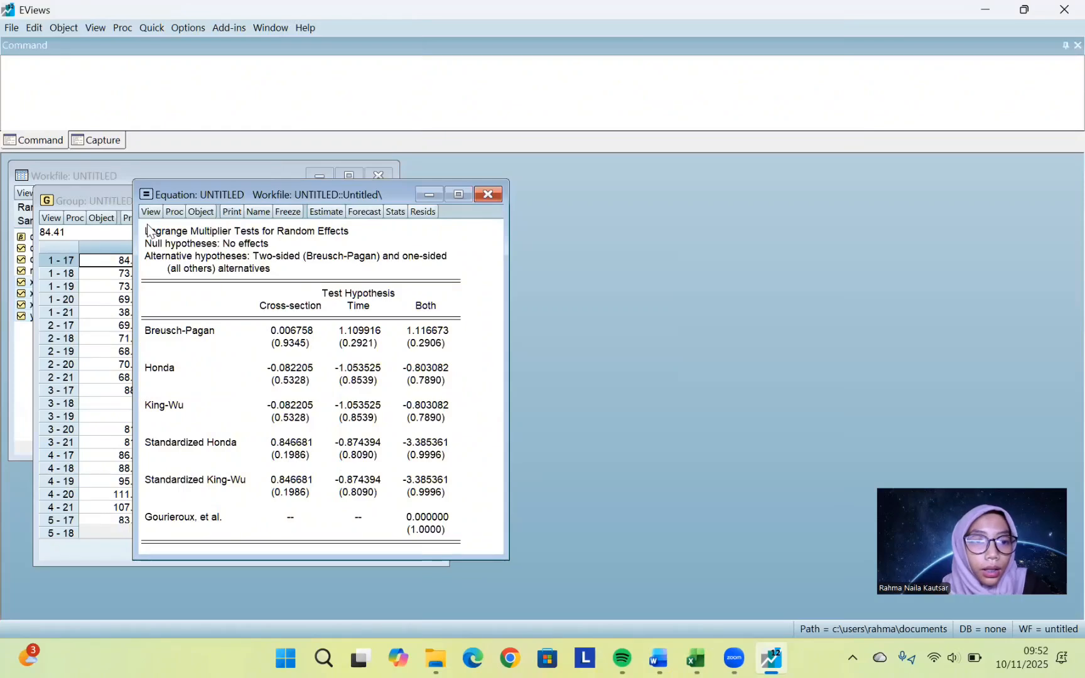
Check the Breusch-Pagan probability under Both against the UJI LEGRANGE MULTIPLIER rules in the Word document, then return to EViews
left_click(149, 334)
left_click_drag(148, 335, 432, 348)
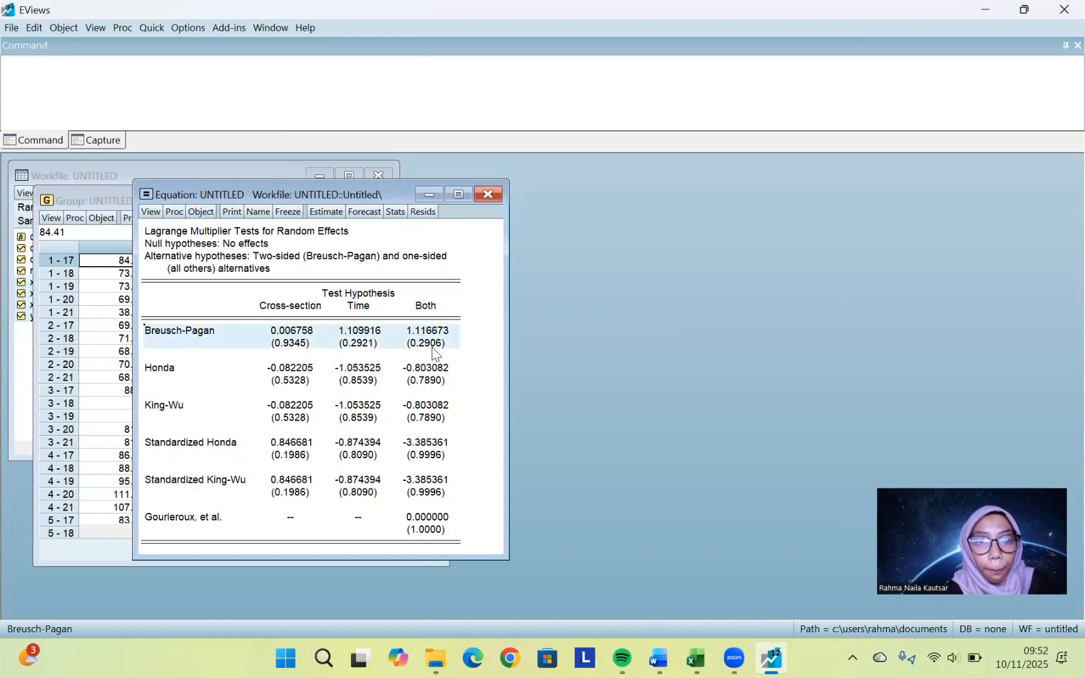
left_click(462, 360)
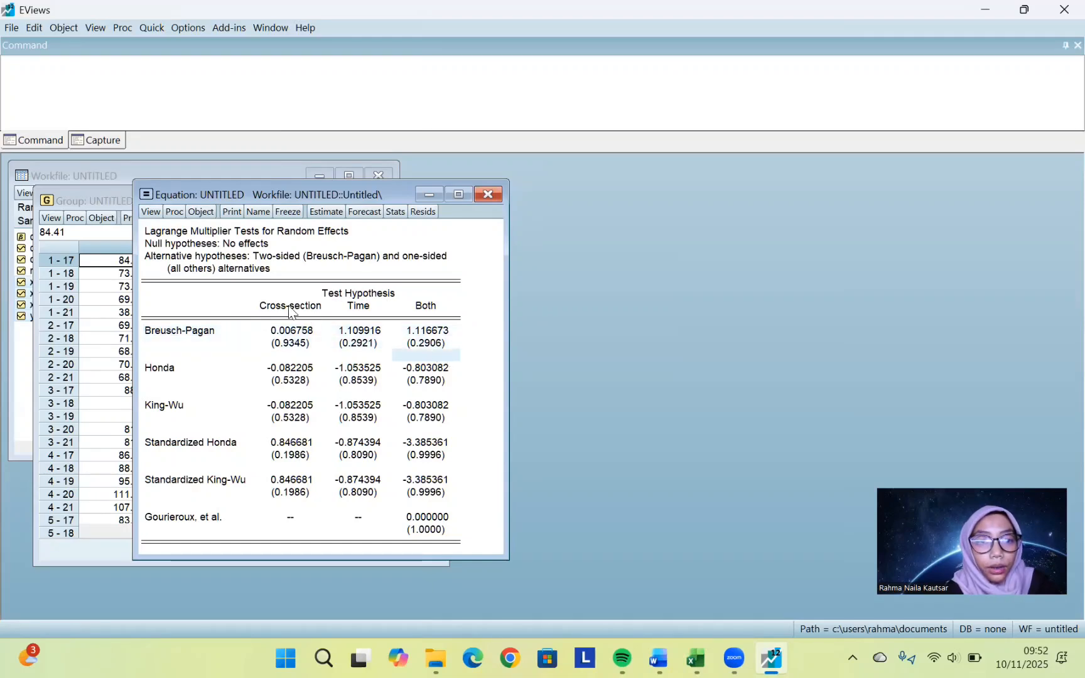
left_click(440, 344)
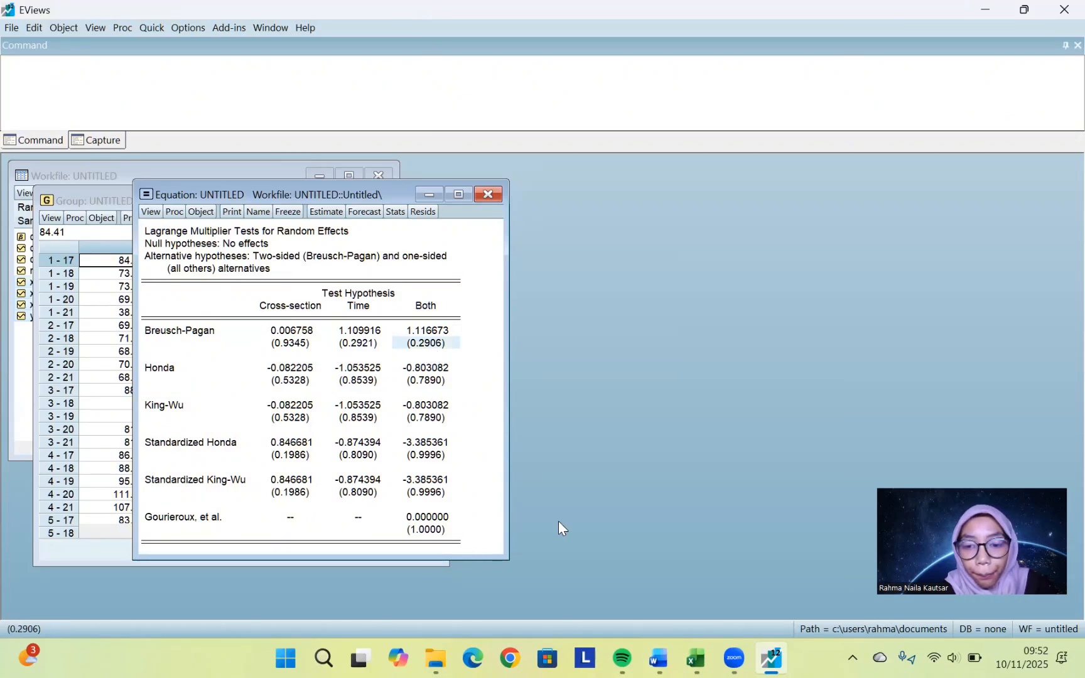
left_click(665, 659)
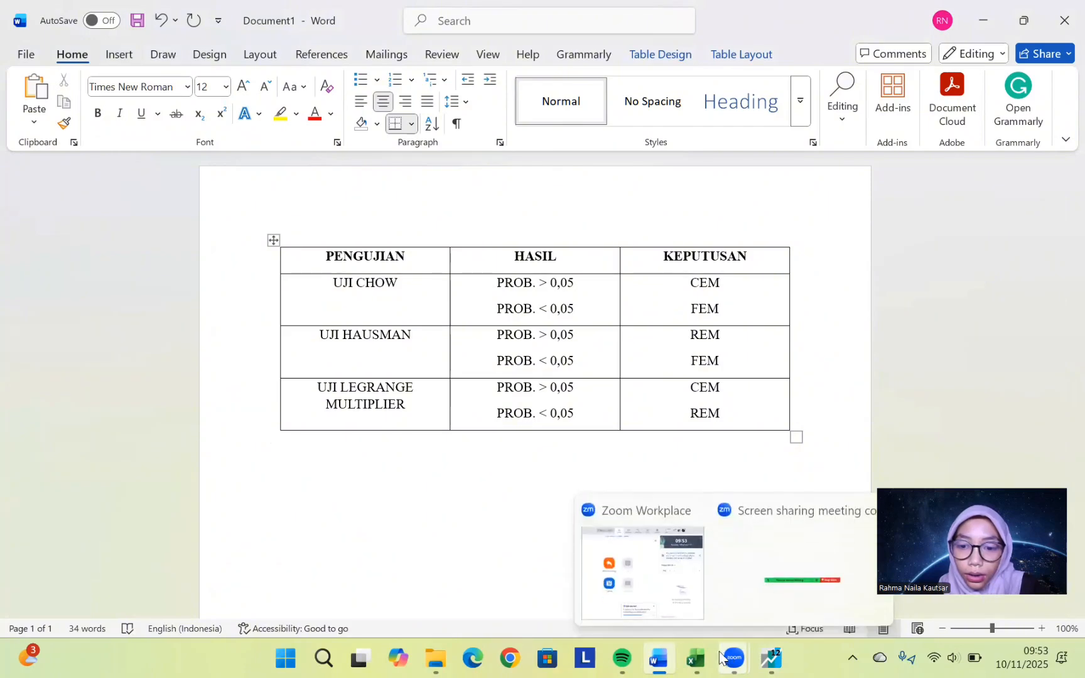
left_click(771, 658)
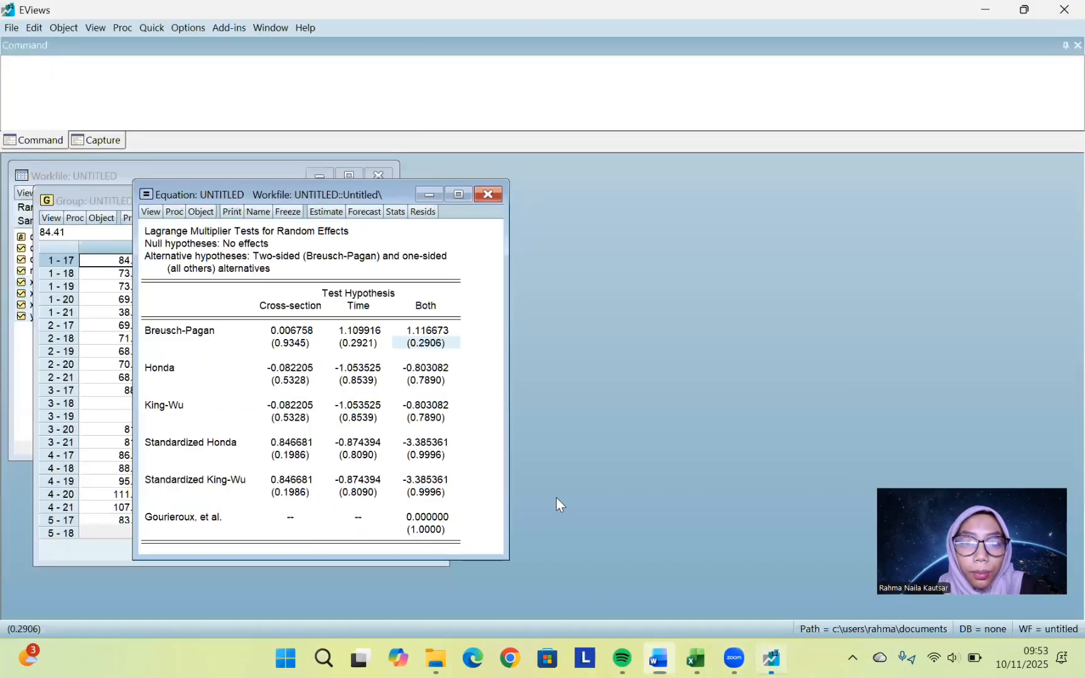